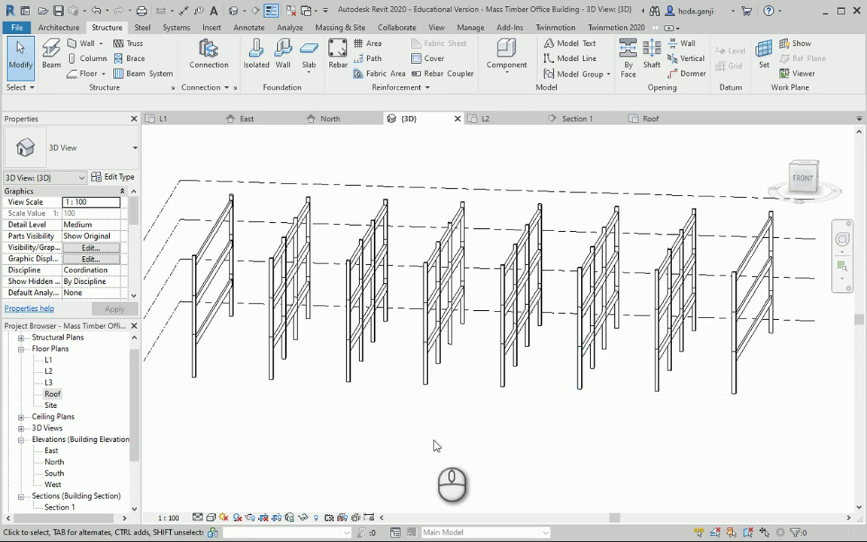
# Step: Open Floor Plans > L2 from the Project Browser in place of the 3D view
pyautogui.doubleClick(48, 371)
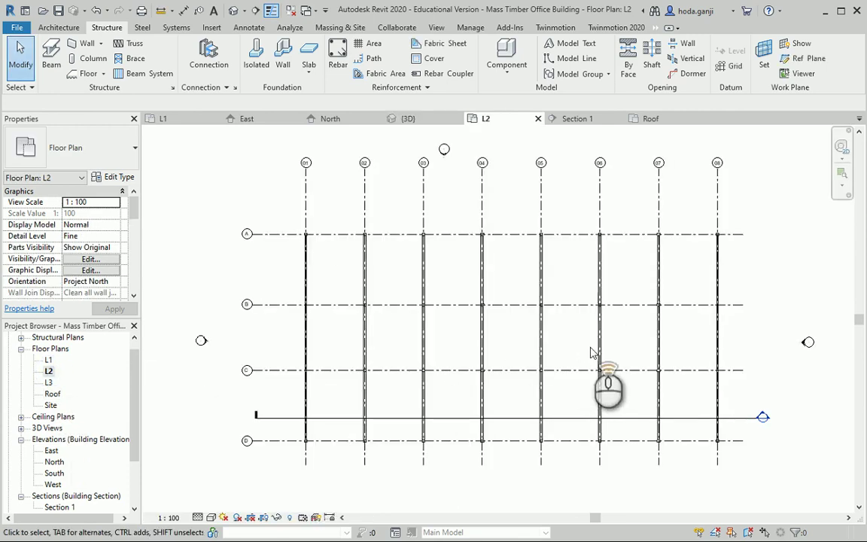
pyautogui.scroll(1, 602, 353)
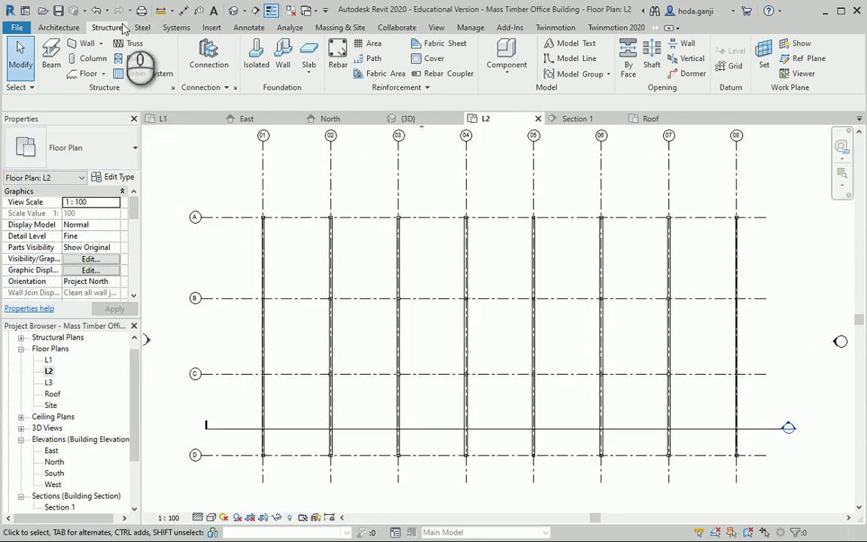
# Step: Start a beam system and pick the grid 08 and grid 01 beams as boundary supports
pyautogui.click(135, 74)
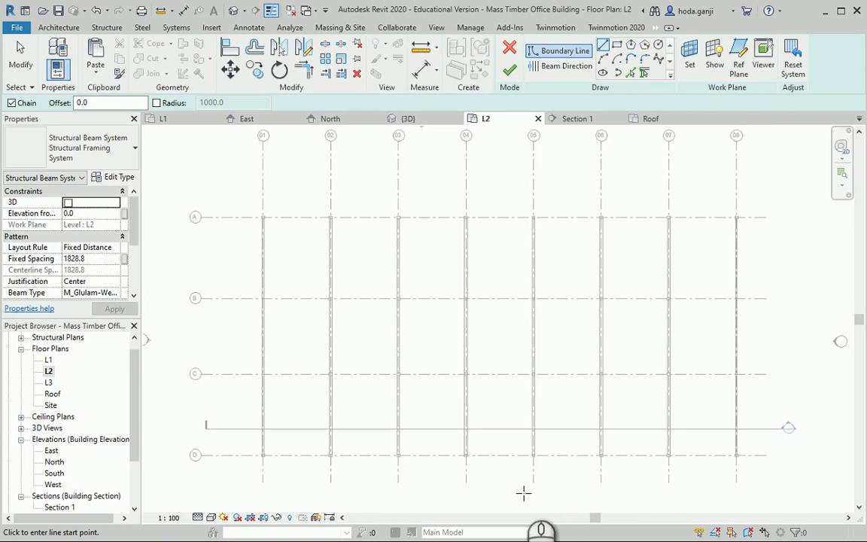
pyautogui.scroll(1, 651, 158)
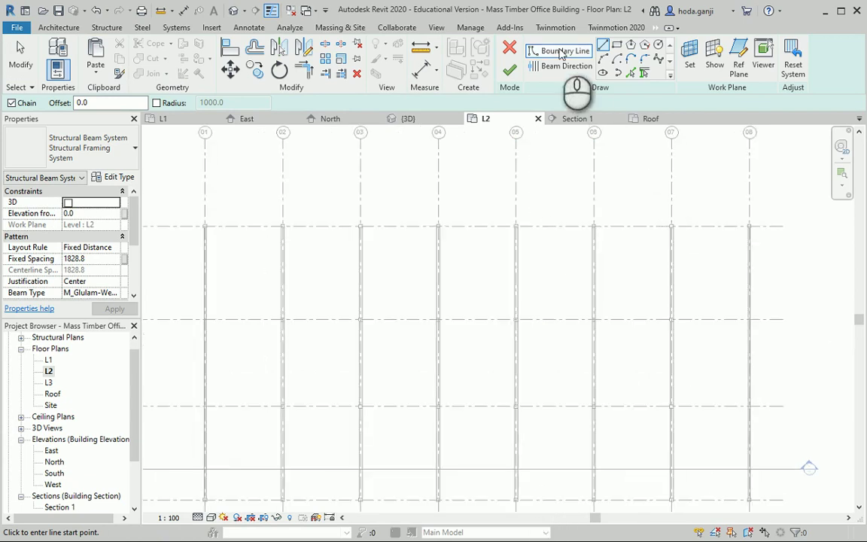
pyautogui.click(645, 75)
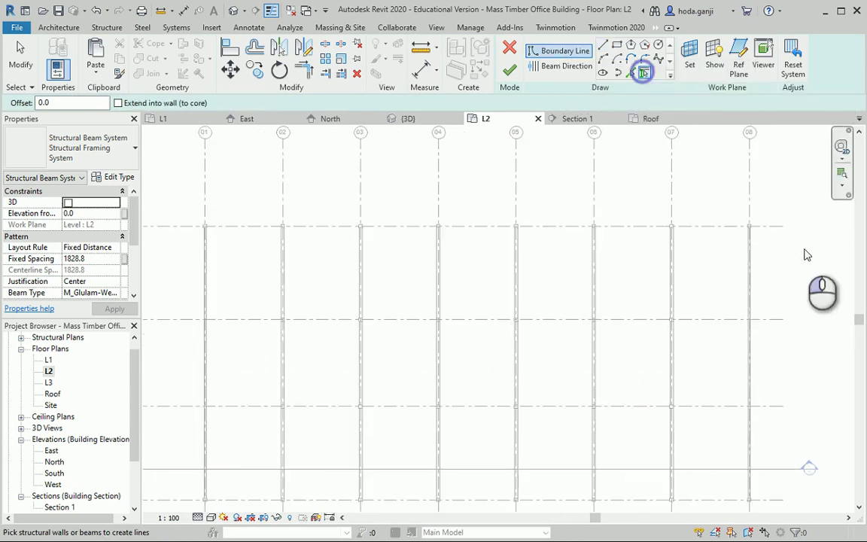
pyautogui.scroll(-1, 805, 248)
pyautogui.click(766, 329)
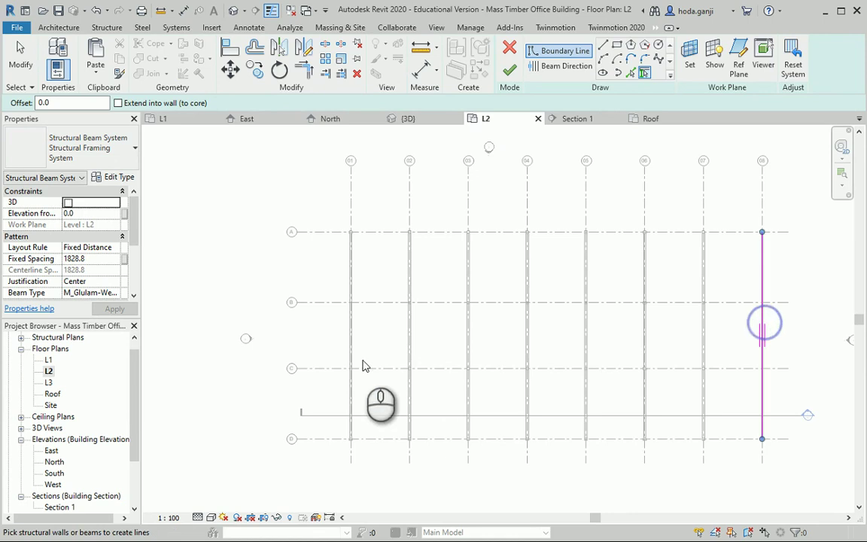
pyautogui.click(354, 354)
pyautogui.scroll(-1, 353, 354)
pyautogui.scroll(1, 572, 255)
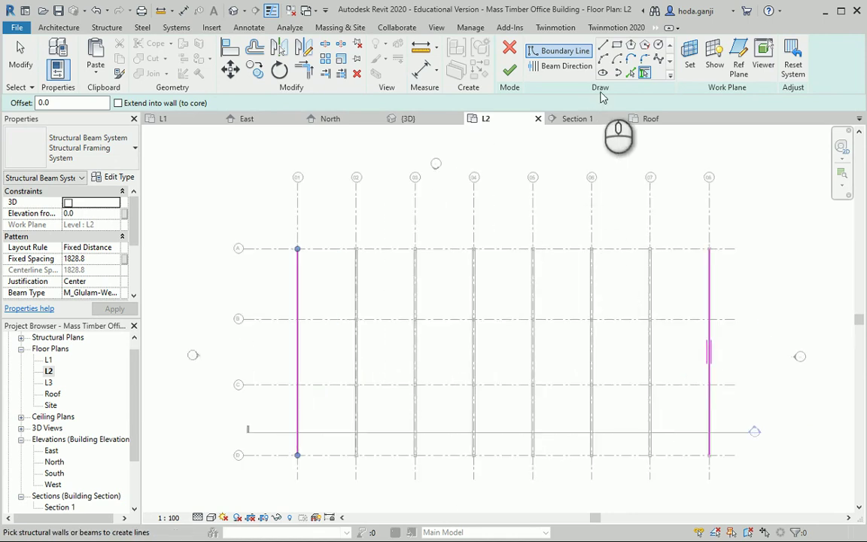
# Step: Add grids A and D as boundary lines and trim all four corners closed
pyautogui.click(631, 73)
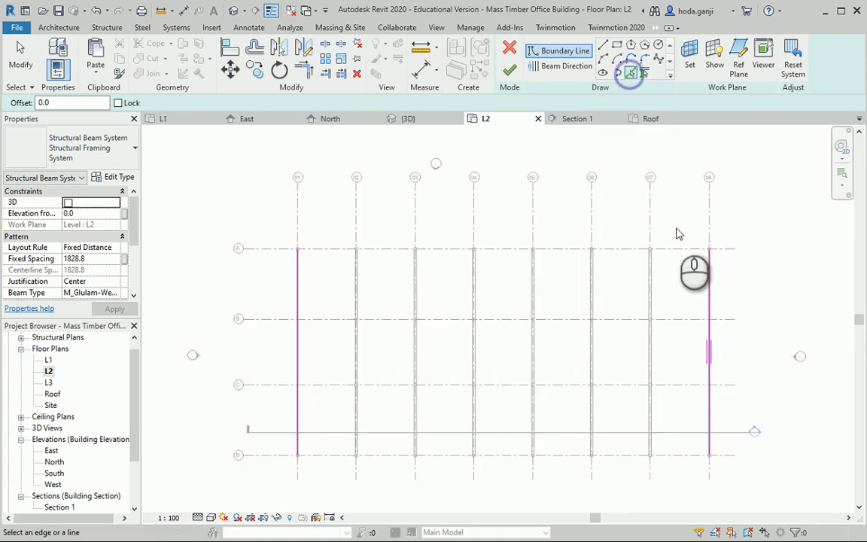
pyautogui.click(675, 245)
pyautogui.click(671, 455)
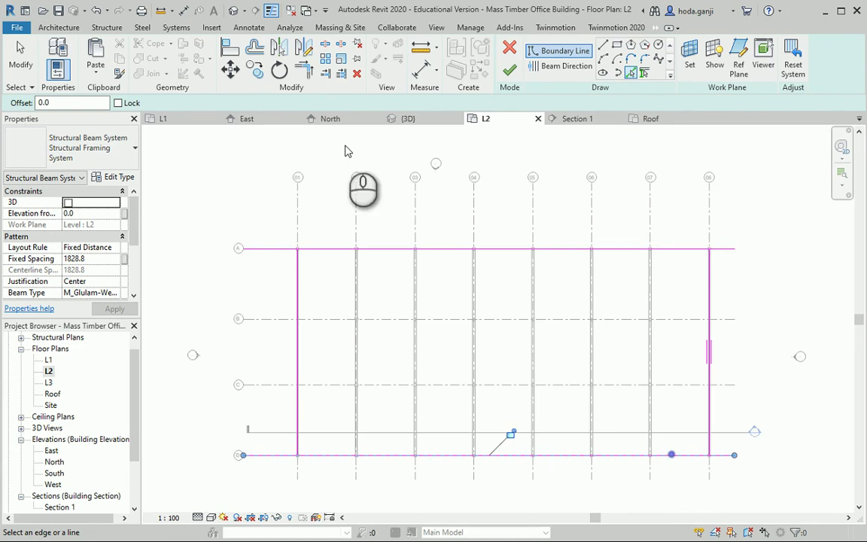
pyautogui.click(304, 71)
pyautogui.click(305, 248)
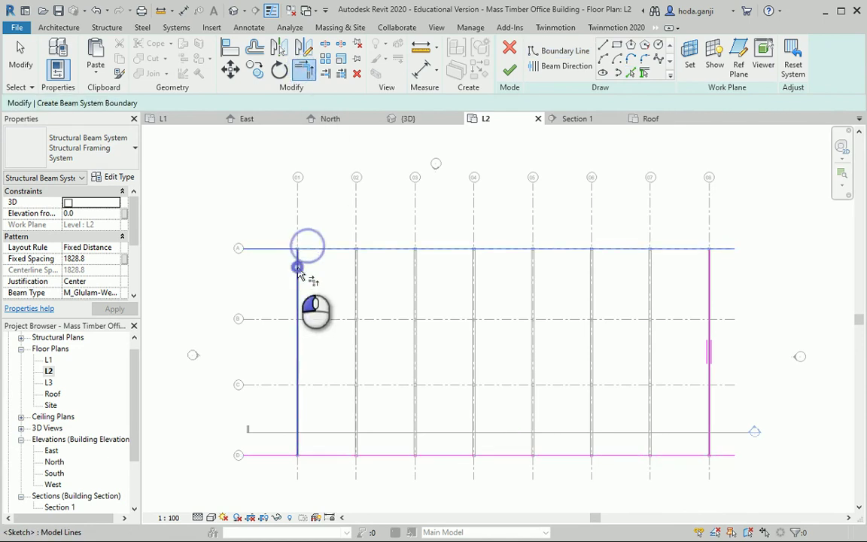
pyautogui.click(666, 247)
pyautogui.click(707, 275)
pyautogui.click(710, 441)
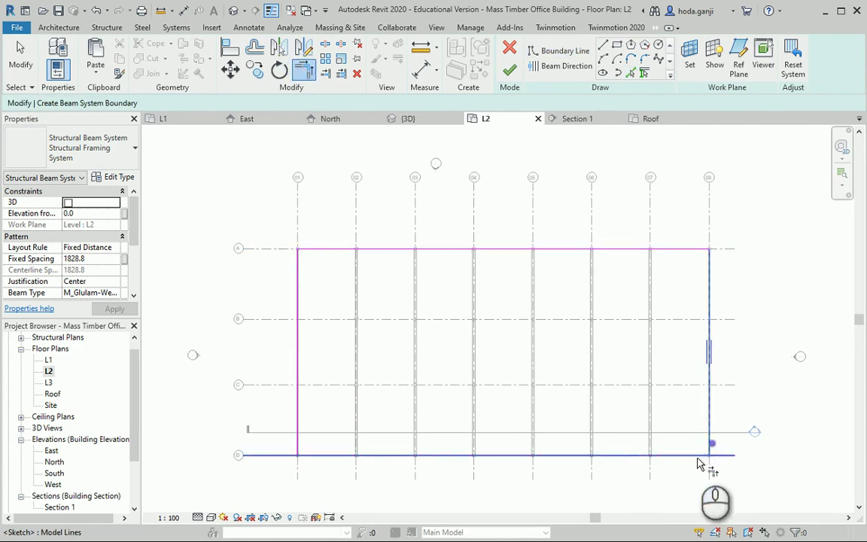
pyautogui.click(698, 455)
pyautogui.click(323, 455)
pyautogui.click(297, 430)
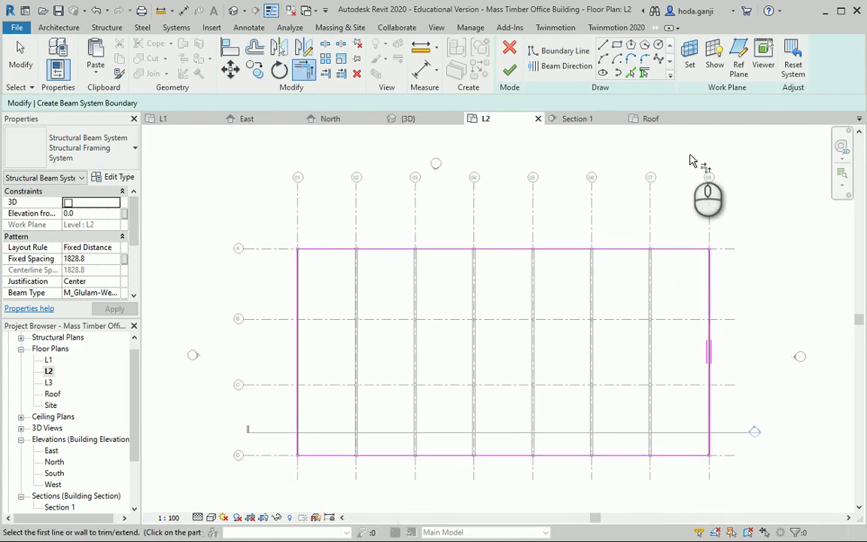
# Step: Draw a horizontal beam-direction line inside the boundary and cancel the extra vertical line
pyautogui.click(561, 66)
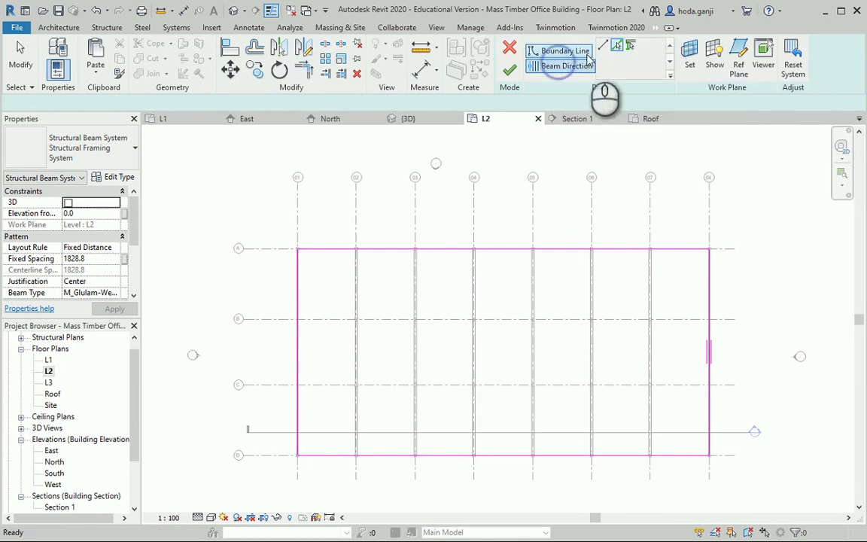
pyautogui.click(603, 47)
pyautogui.scroll(2, 624, 348)
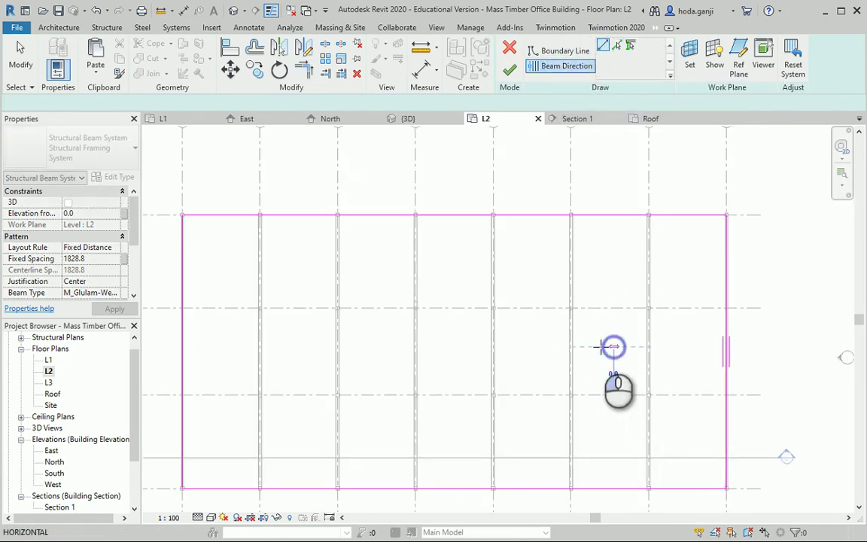
pyautogui.click(594, 347)
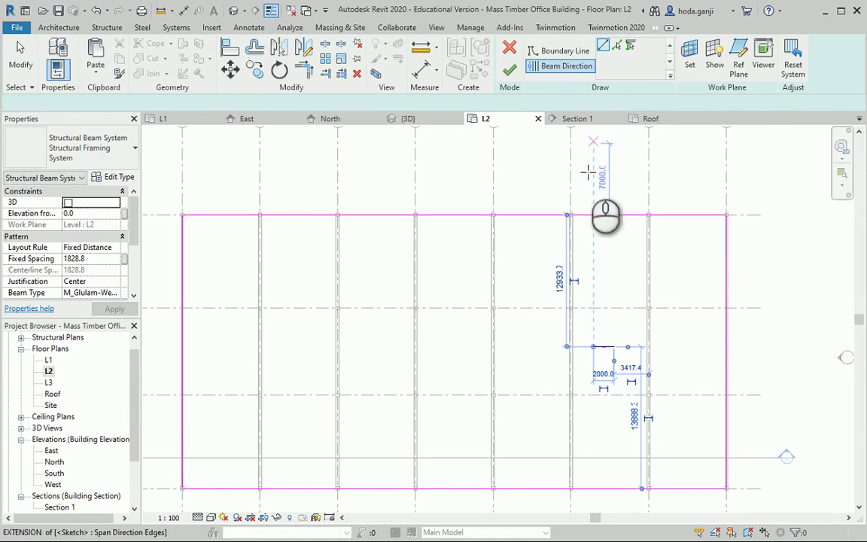
pyautogui.click(572, 218)
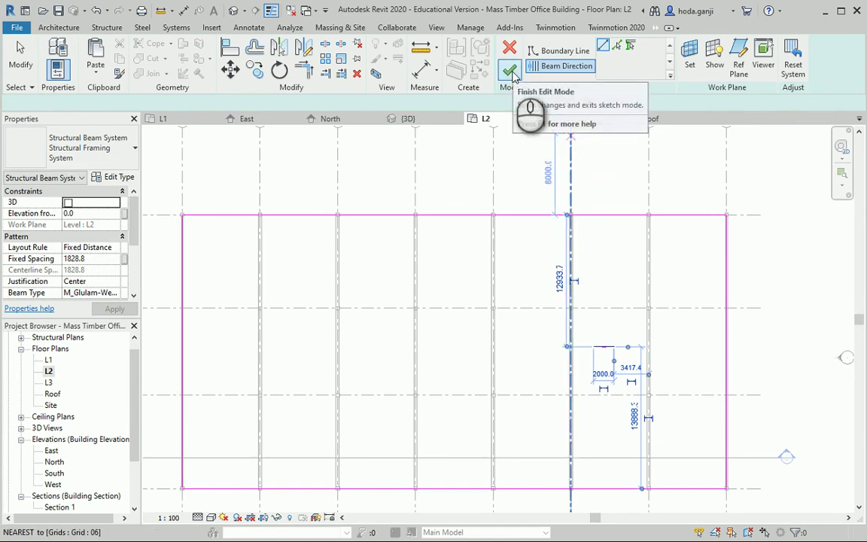
pyautogui.scroll(-1, 528, 305)
pyautogui.press('Escape')
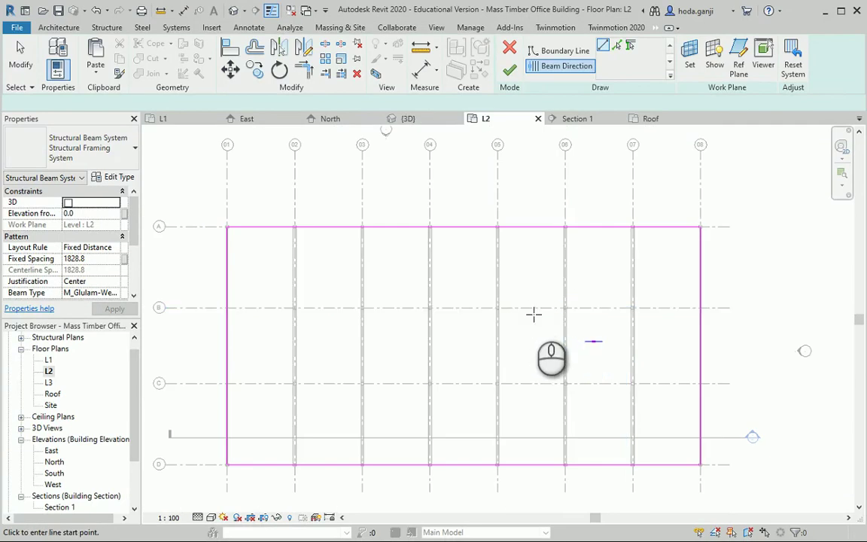
# Step: Switch to the Acrobat framing drawing and check the 3048 mm purlin spacing
pyautogui.hotkey('alt', 'Tab')
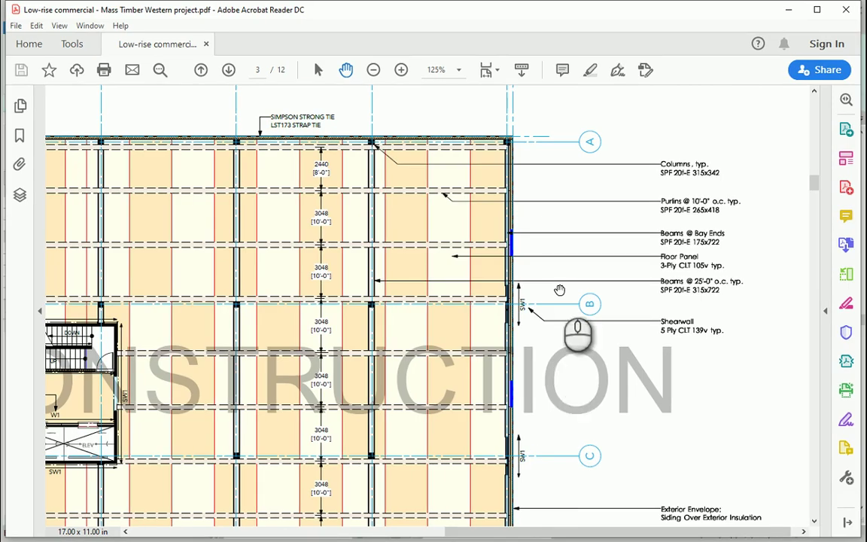
pyautogui.moveTo(564, 294); pyautogui.dragTo(572, 298)
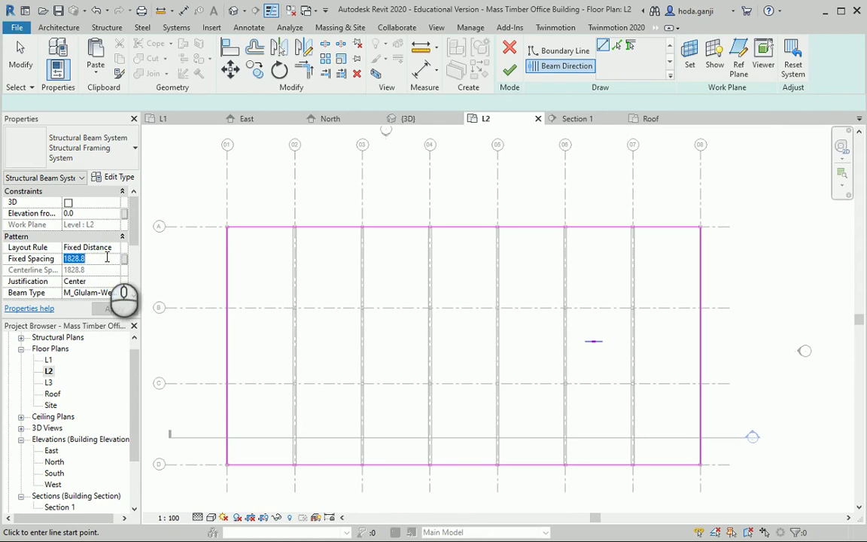
# Step: Apply the 3048 spacing, finish the beam system, and confirm a beam is type 175*646
pyautogui.click(103, 310)
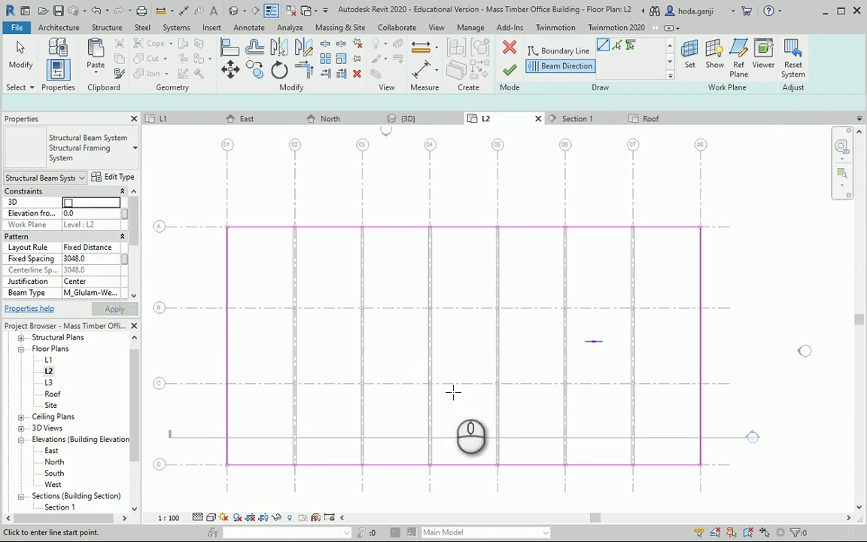
pyautogui.click(510, 70)
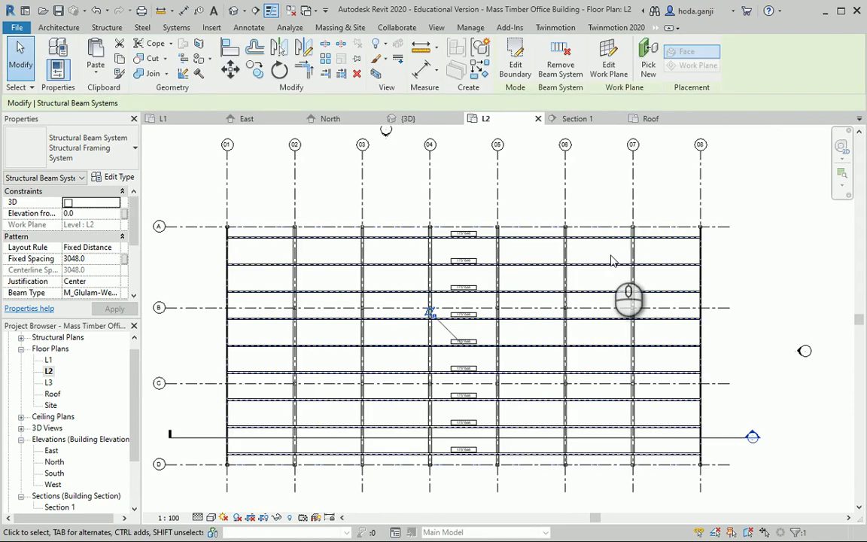
pyautogui.scroll(5, 506, 253)
pyautogui.press('Escape')
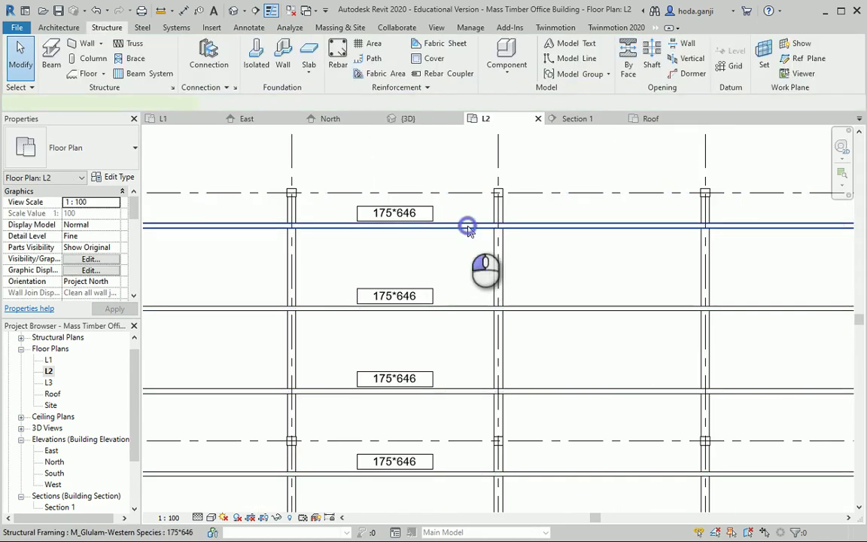
pyautogui.click(467, 226)
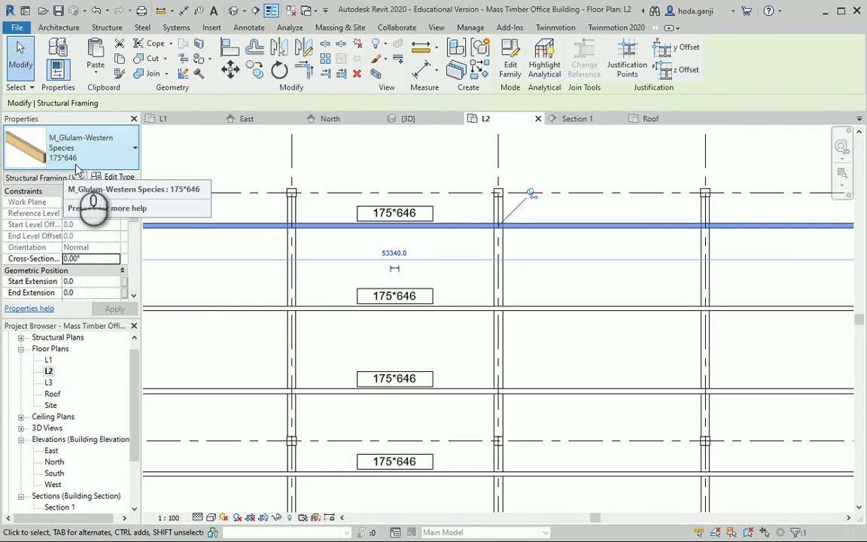
pyautogui.press('Escape')
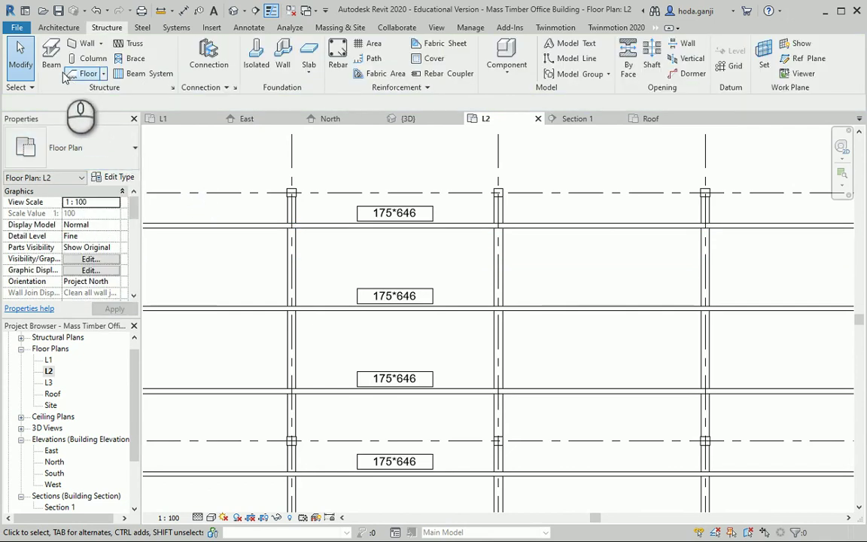
pyautogui.click(52, 58)
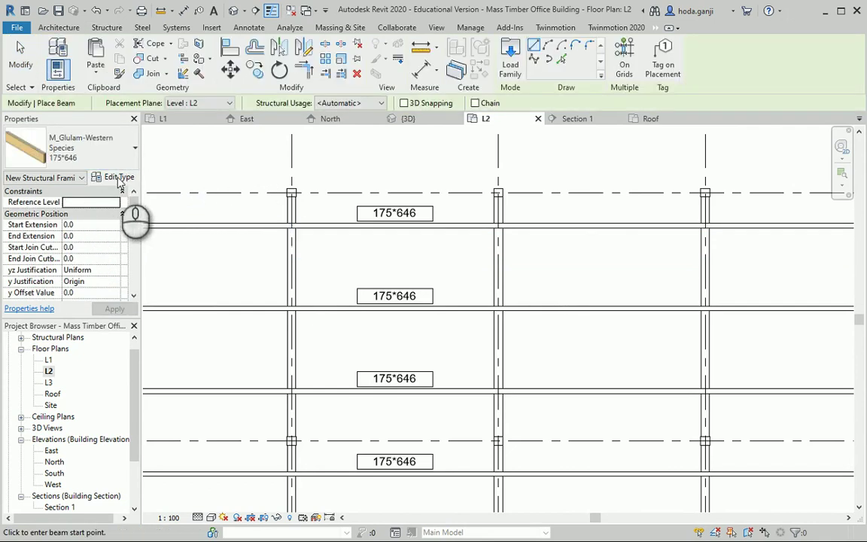
# Step: Duplicate the 175*646 beam type and read the 265x418 purlin size in the framing drawing
pyautogui.click(117, 177)
pyautogui.click(536, 130)
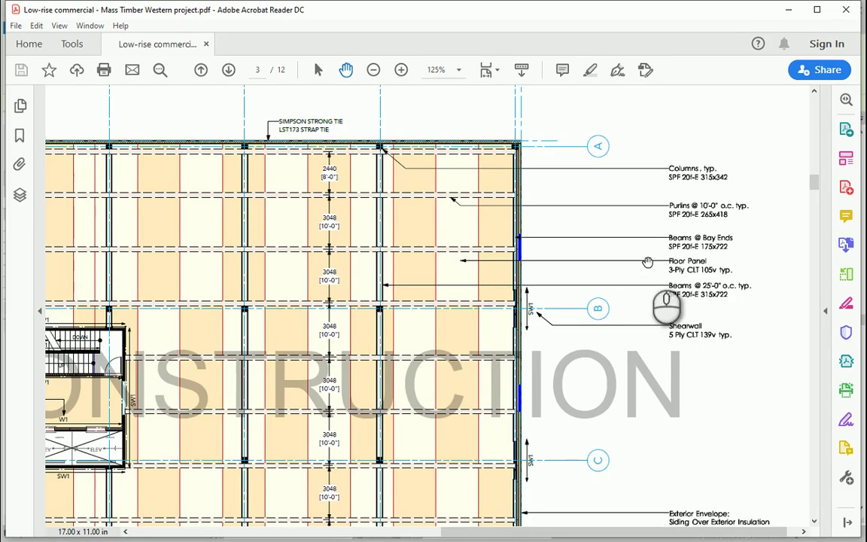
pyautogui.moveTo(639, 223); pyautogui.dragTo(626, 225)
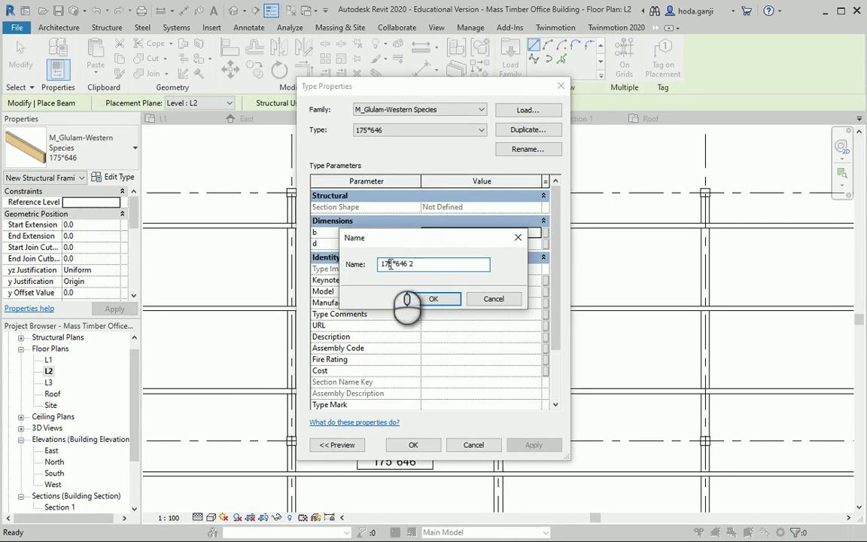
# Step: Name the new beam type 265*418 and set width b=265 and depth d=418
pyautogui.moveTo(390, 263); pyautogui.dragTo(363, 265)
pyautogui.write('26')
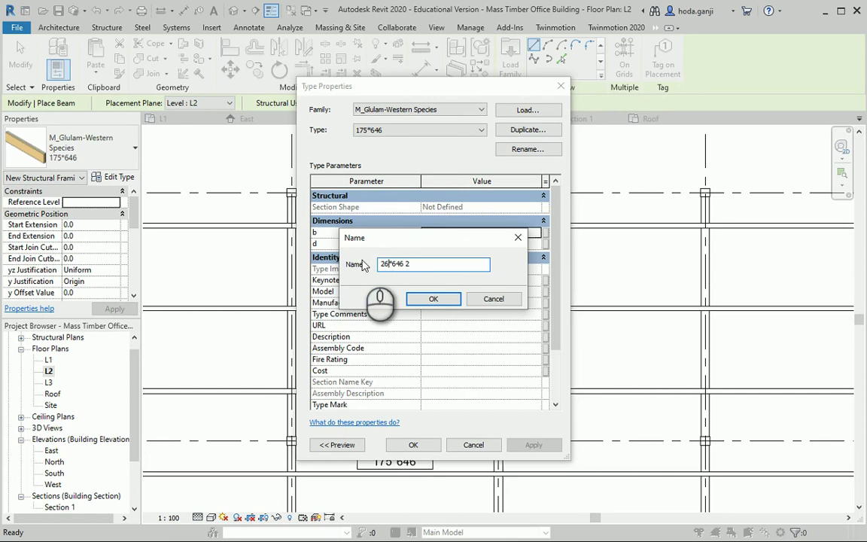
pyautogui.write('5')
pyautogui.moveTo(395, 263); pyautogui.dragTo(431, 264)
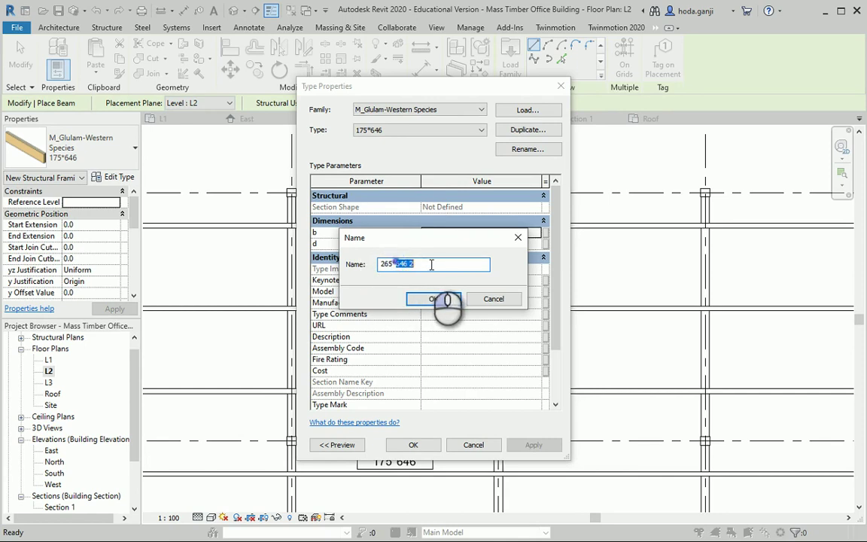
pyautogui.click(444, 300)
pyautogui.doubleClick(449, 234)
pyautogui.write('418')
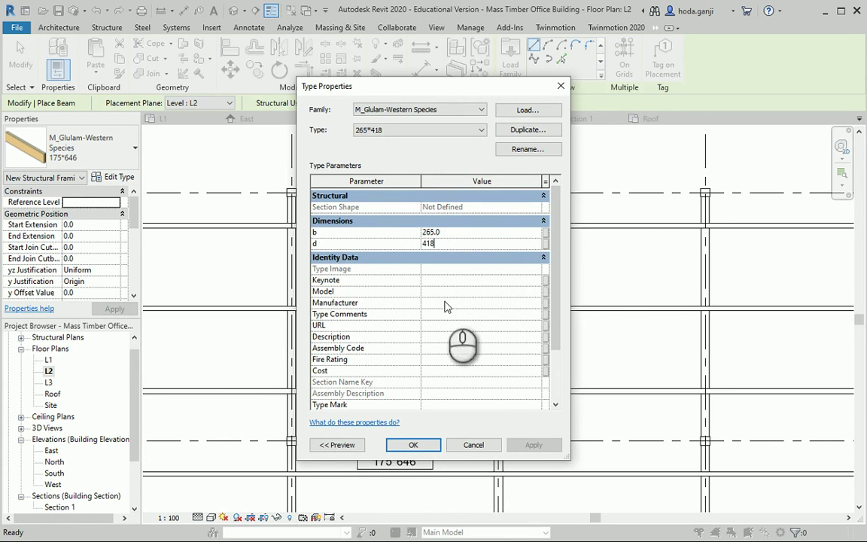
pyautogui.click(413, 445)
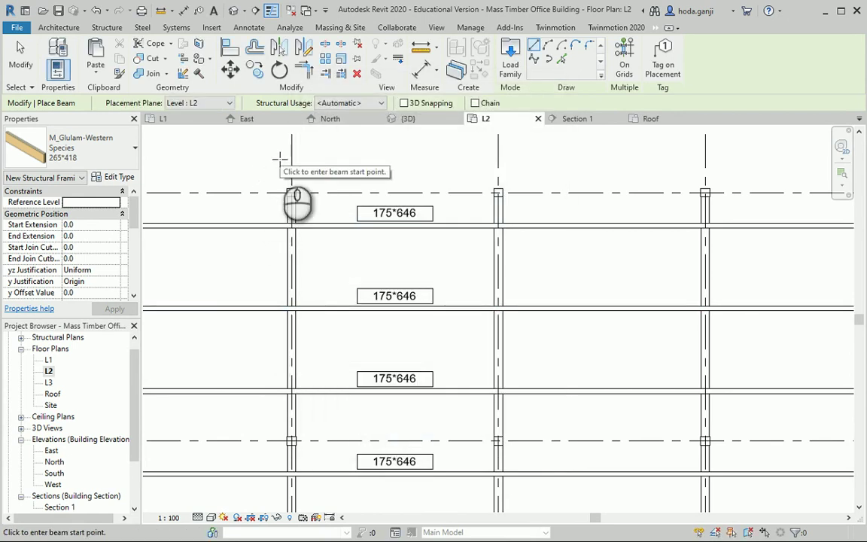
# Step: Select the whole L2 beam system with Tab and set its beam type to 265*418
pyautogui.press('Escape')
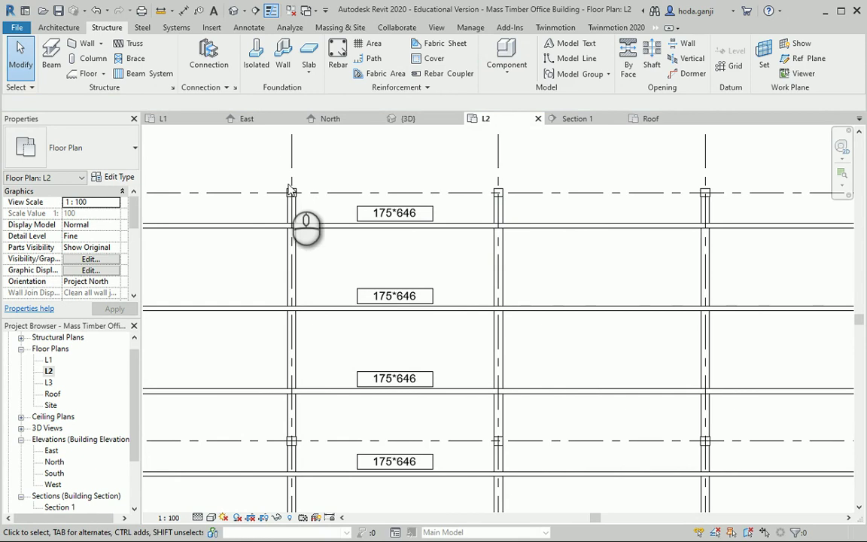
pyautogui.press('Tab')
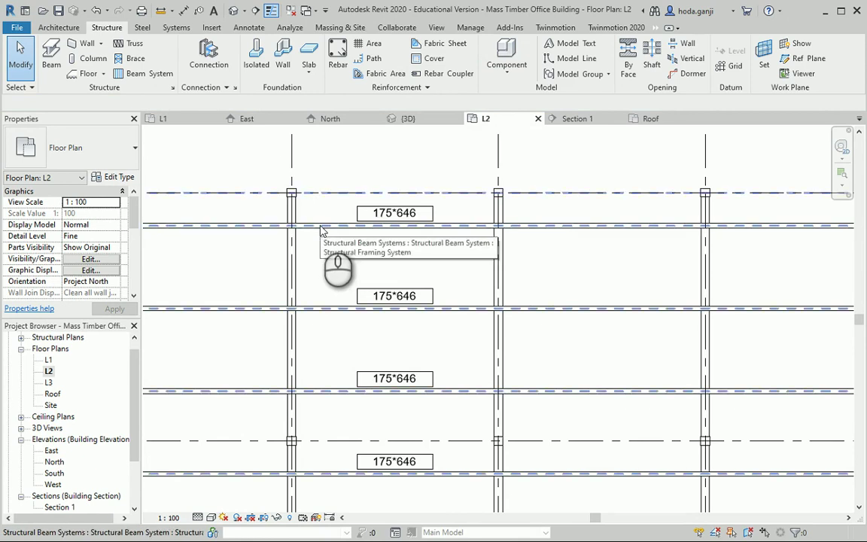
pyautogui.click(321, 230)
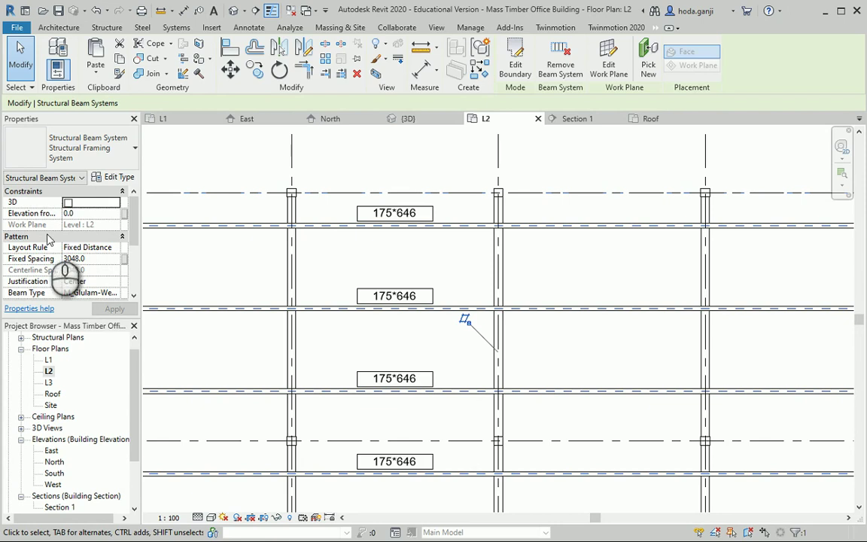
pyautogui.scroll(-1, 25, 279)
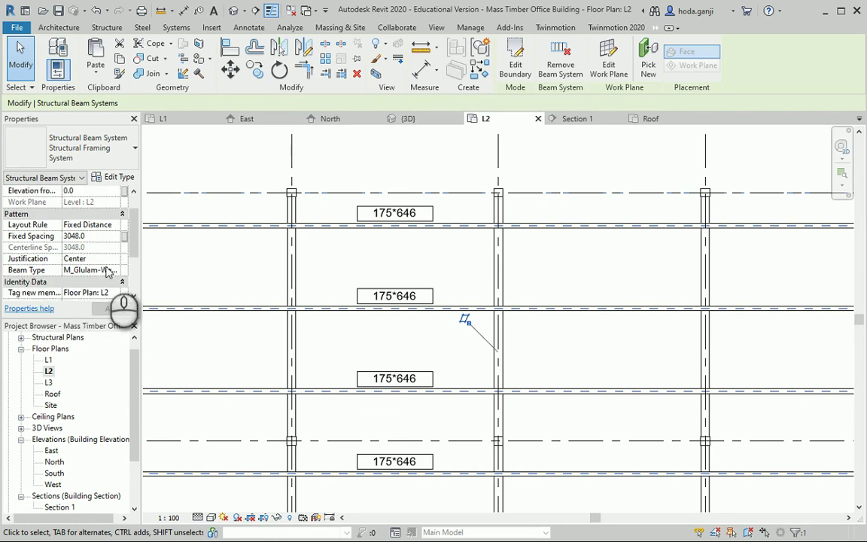
pyautogui.click(117, 271)
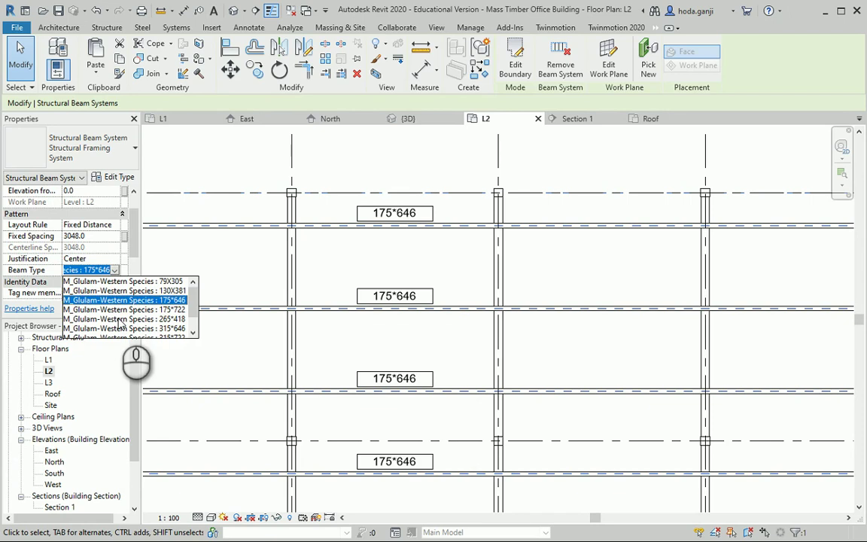
pyautogui.click(118, 319)
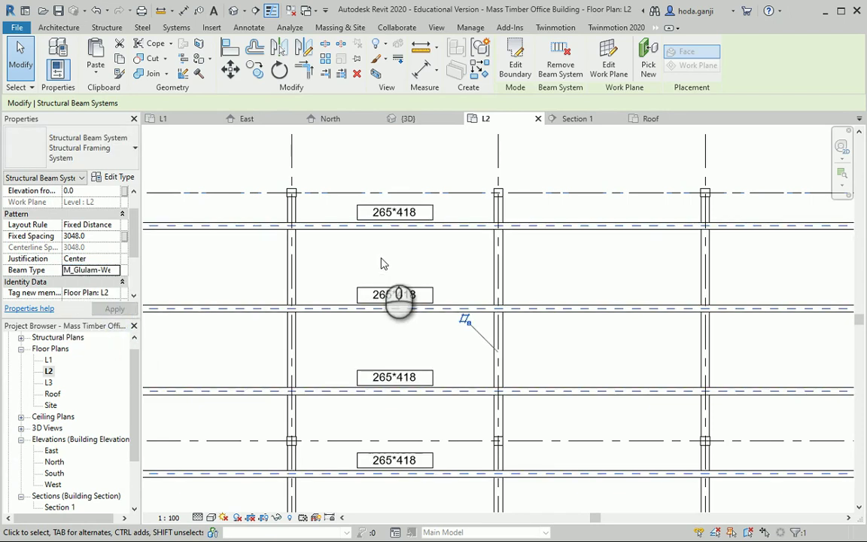
# Step: Clear the selection and switch to the Section 1 view
pyautogui.click(381, 264)
pyautogui.scroll(-5, 383, 260)
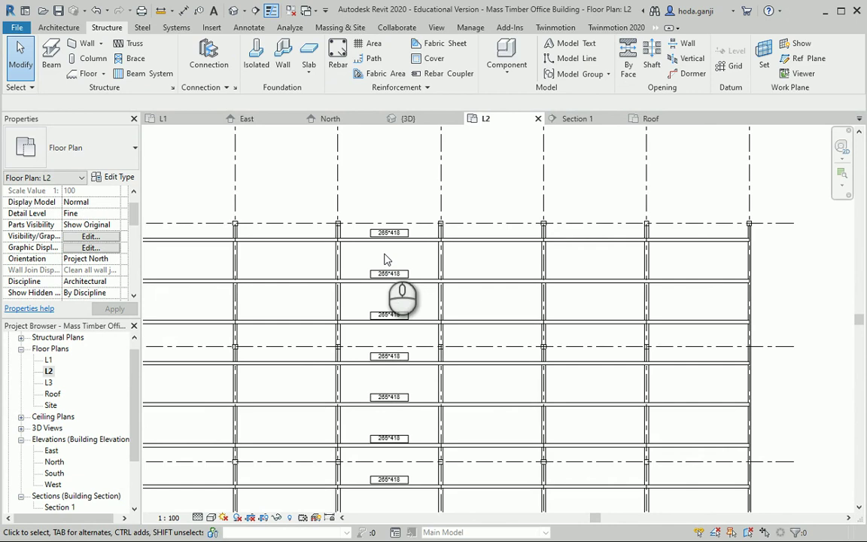
pyautogui.click(580, 119)
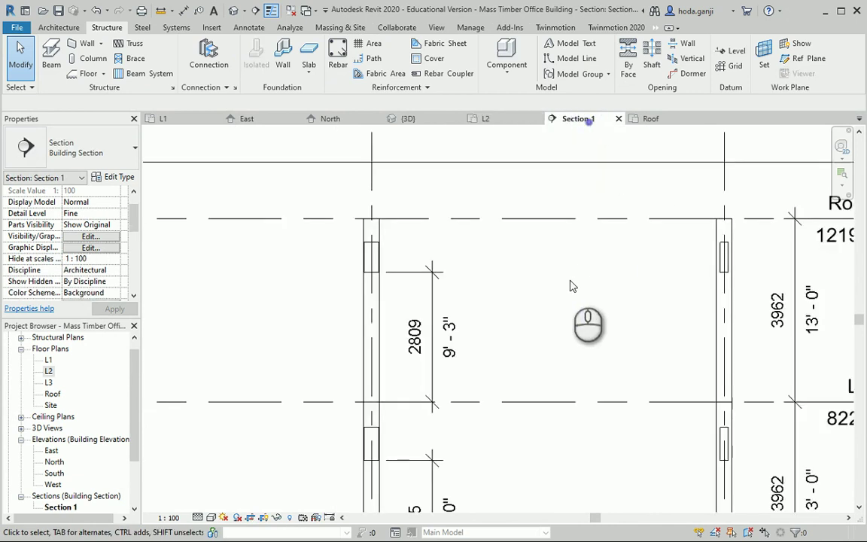
pyautogui.scroll(-2, 493, 285)
pyautogui.scroll(-4, 493, 284)
pyautogui.scroll(2, 484, 403)
pyautogui.scroll(3, 475, 410)
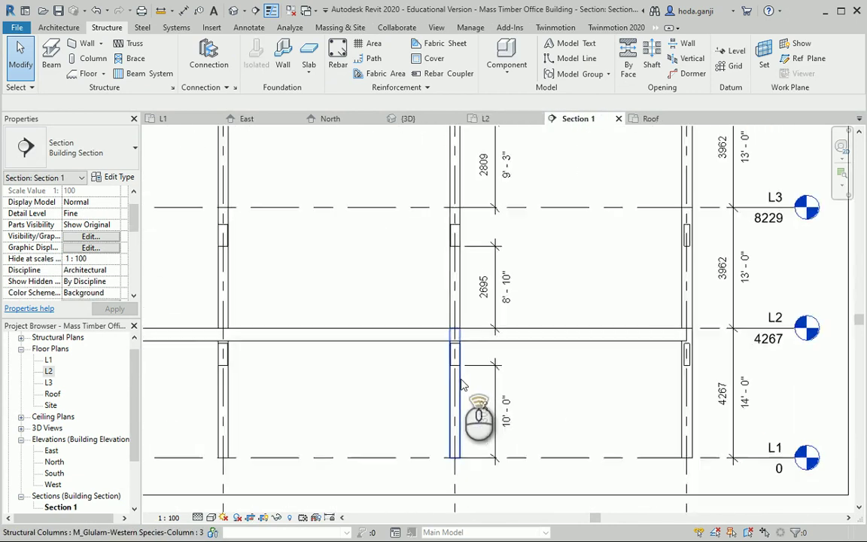
pyautogui.scroll(2, 503, 393)
# Step: Select the L2 beam and review its type properties showing 265 wide by 418 deep
pyautogui.click(490, 305)
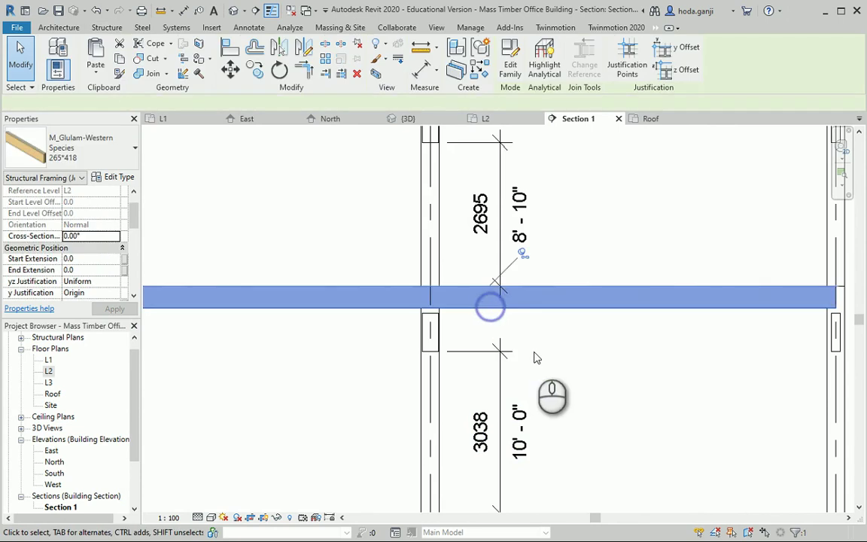
pyautogui.scroll(-1, 535, 357)
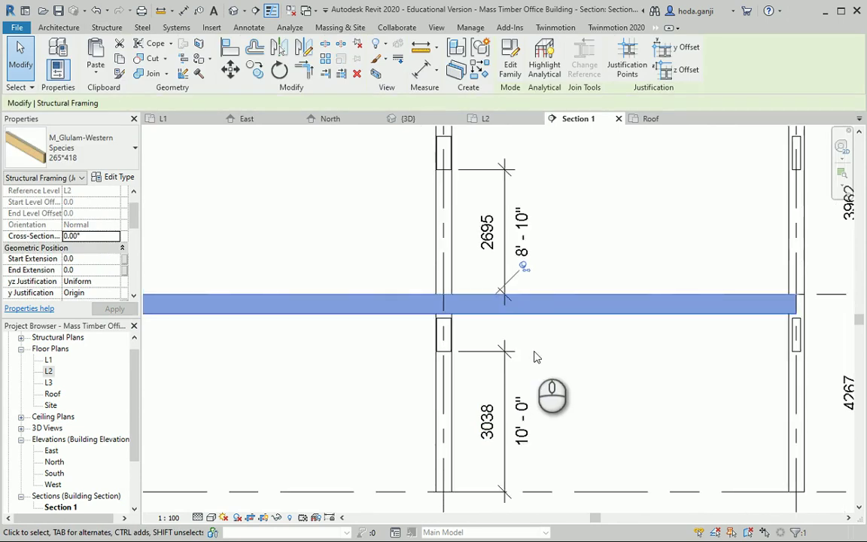
pyautogui.click(115, 177)
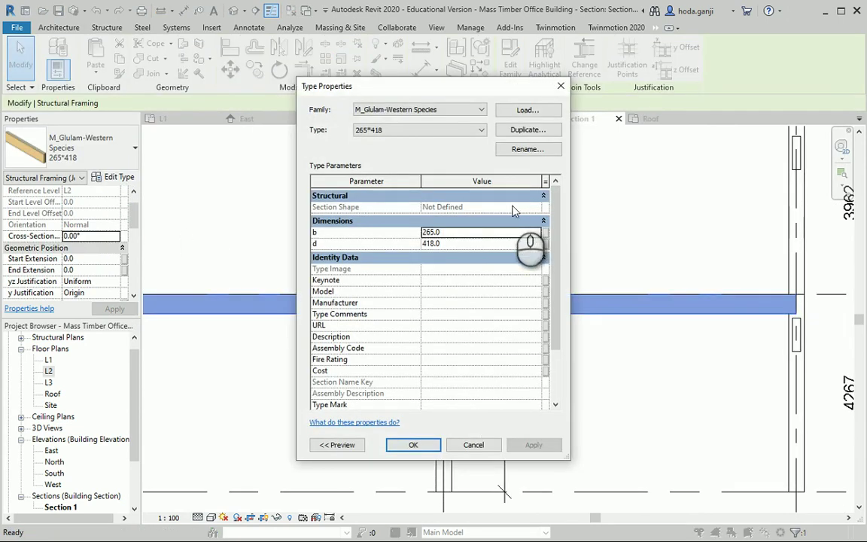
pyautogui.press('Return')
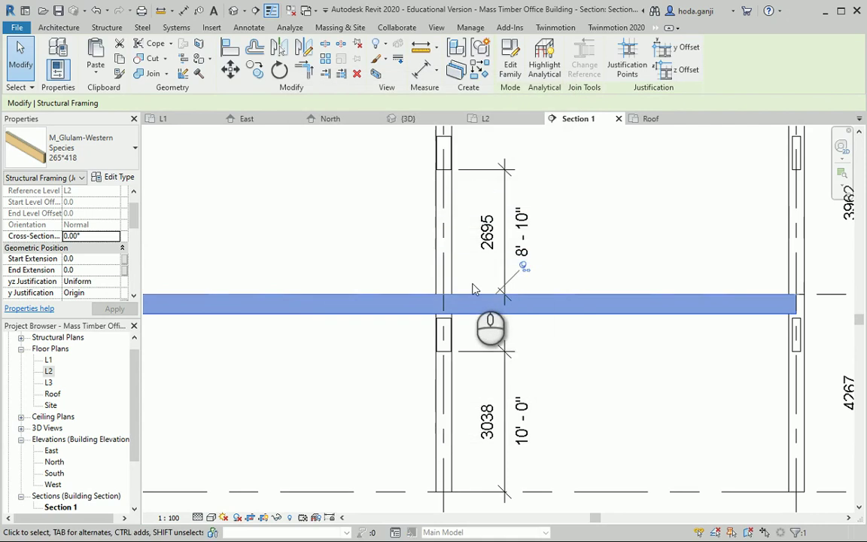
pyautogui.scroll(2, 481, 301)
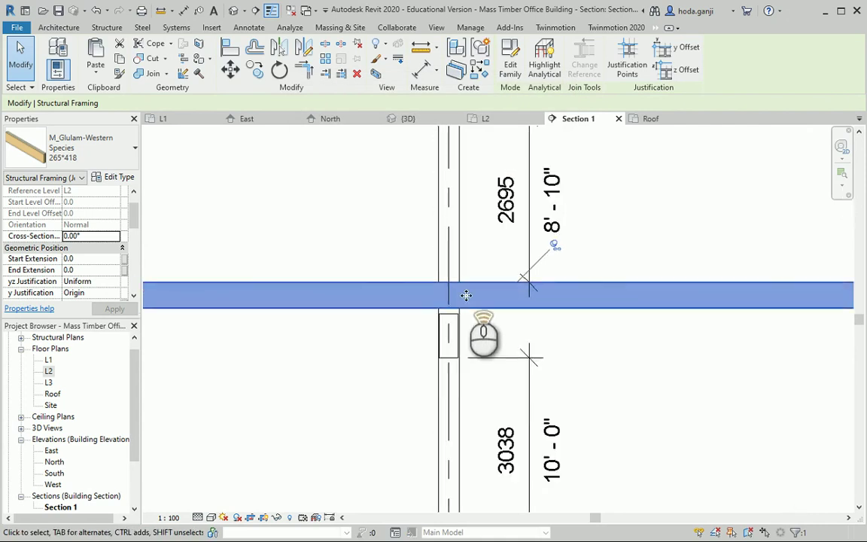
pyautogui.scroll(2, 459, 313)
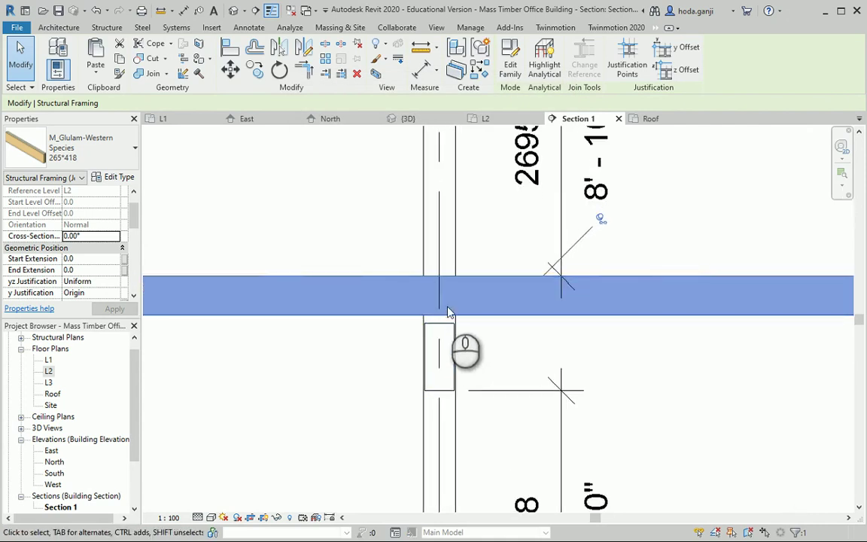
pyautogui.scroll(-2, 441, 332)
pyautogui.scroll(-2, 440, 331)
pyautogui.scroll(2, 670, 325)
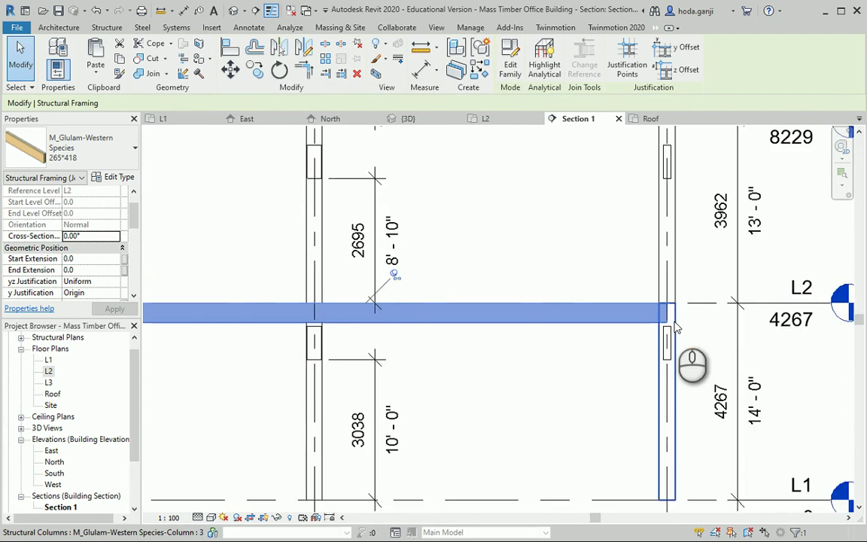
pyautogui.scroll(1, 669, 325)
pyautogui.scroll(-1, 670, 325)
pyautogui.scroll(2, 282, 297)
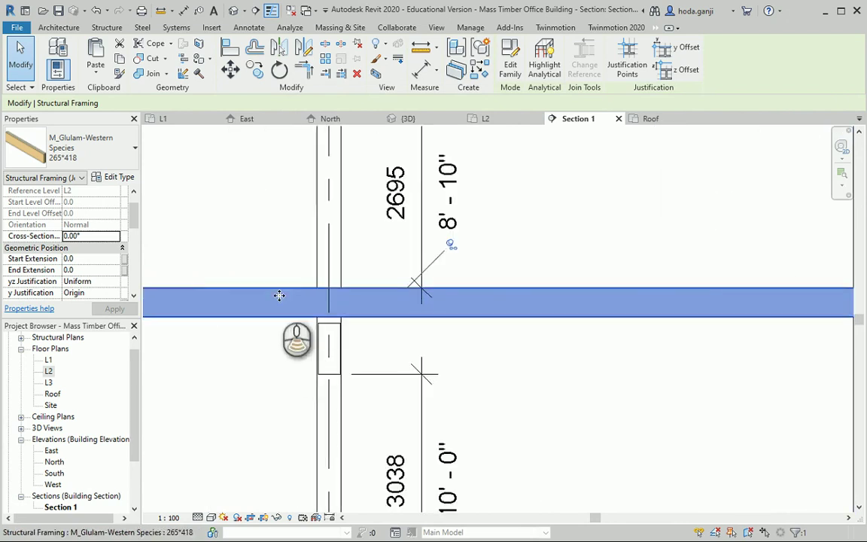
pyautogui.scroll(1, 285, 301)
pyautogui.scroll(1, 289, 309)
pyautogui.scroll(1, 331, 132)
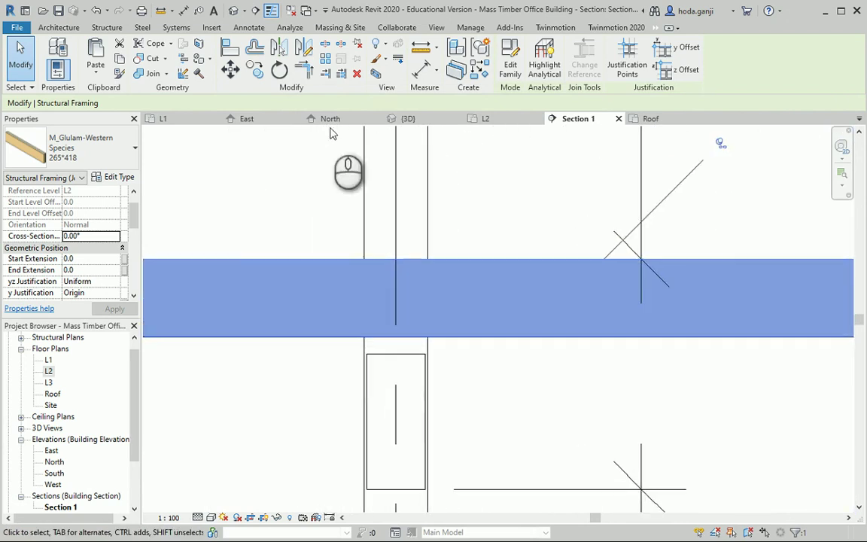
# Step: Measure the 89 mm offset at the L2 beam edge in Section 1 with an aligned dimension
pyautogui.click(329, 134)
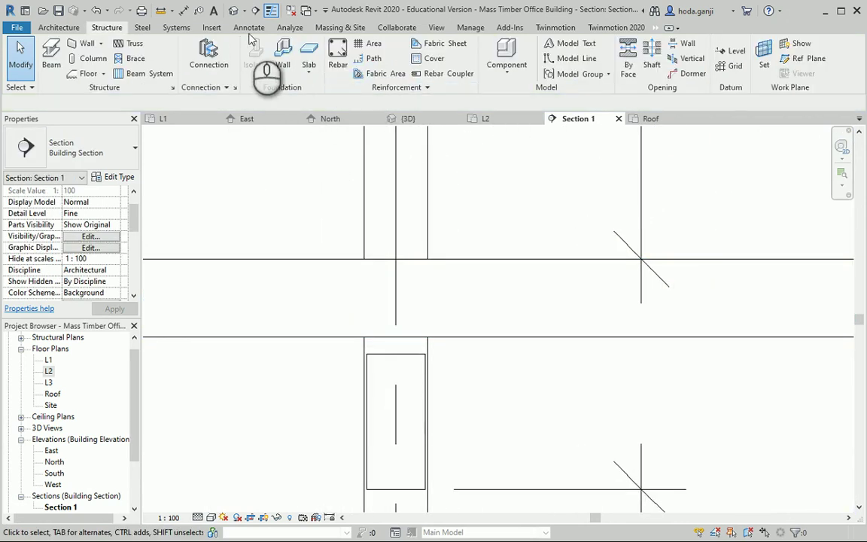
pyautogui.click(245, 27)
pyautogui.click(57, 54)
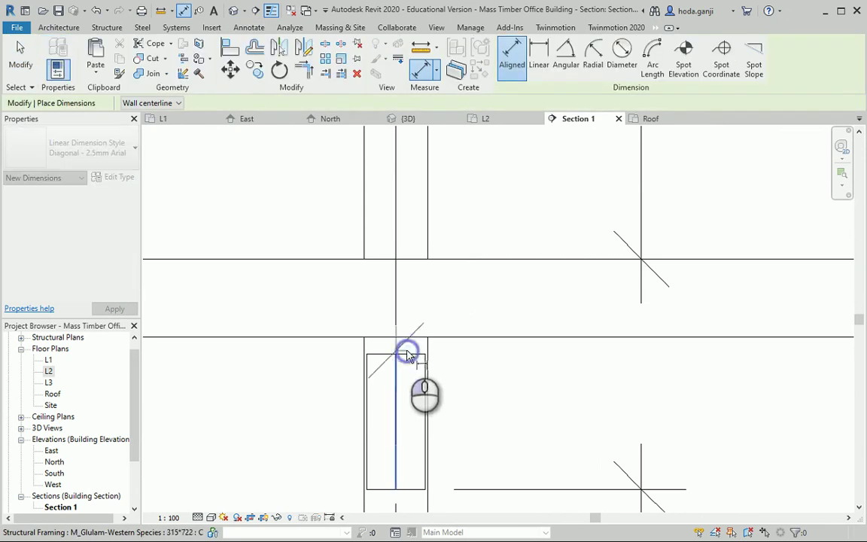
pyautogui.click(412, 343)
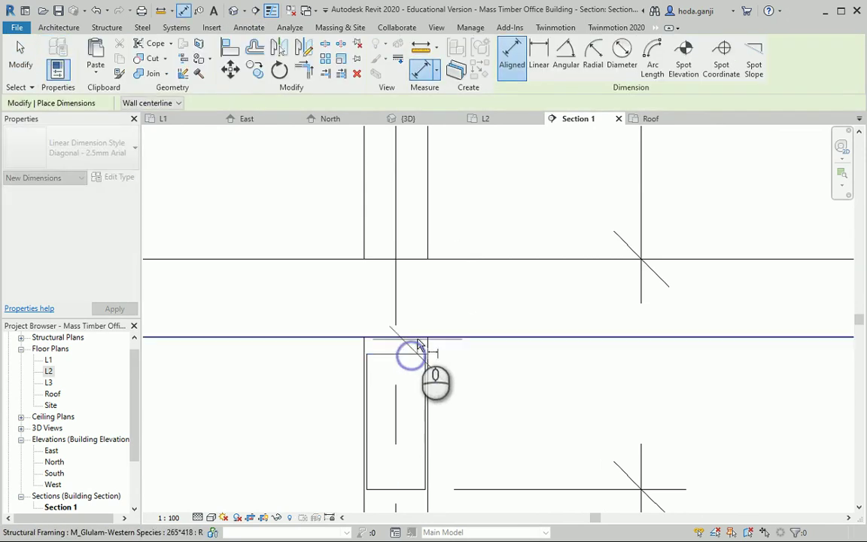
pyautogui.scroll(-1, 536, 367)
pyautogui.scroll(1, 537, 367)
pyautogui.press('Escape')
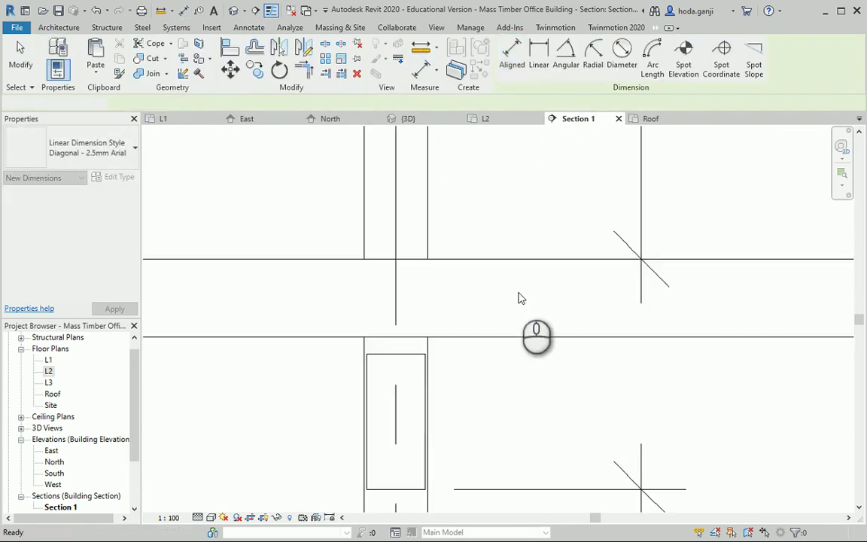
pyautogui.press('Escape')
pyautogui.click(527, 338)
pyautogui.scroll(-1, 526, 340)
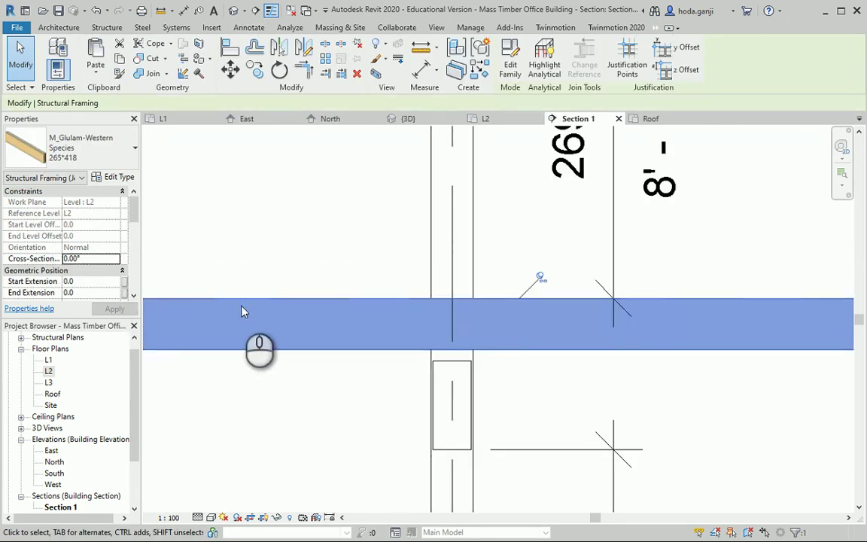
pyautogui.press('Escape')
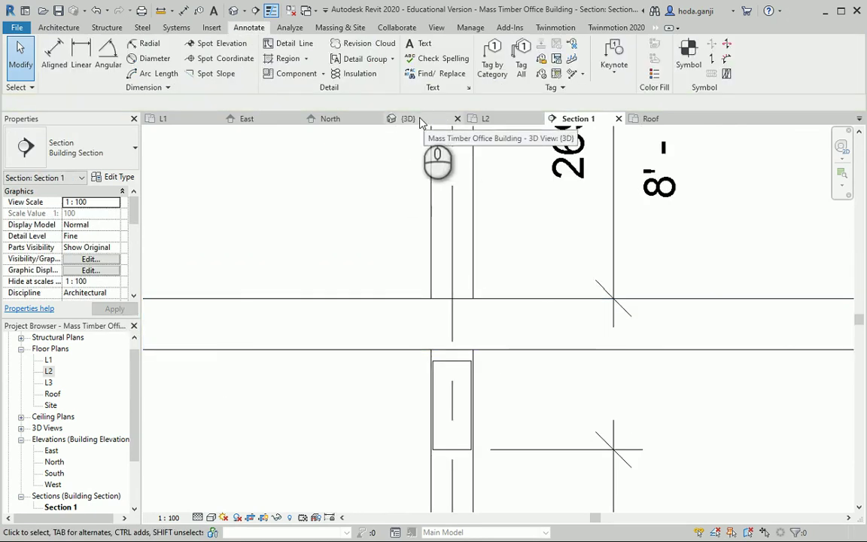
# Step: On the L2 plan, Tab-select the glulam beam system to inspect it, then deselect
pyautogui.click(485, 119)
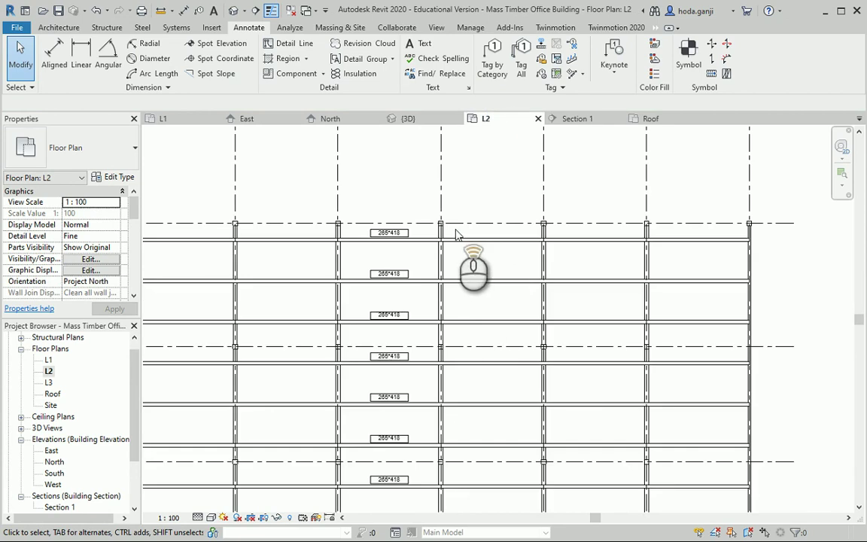
pyautogui.scroll(2, 456, 234)
pyautogui.press('Tab')
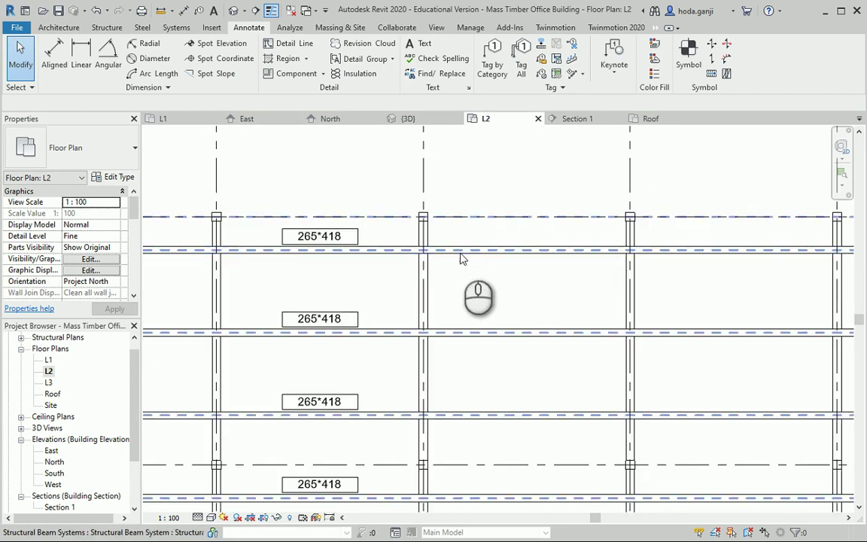
pyautogui.click(461, 256)
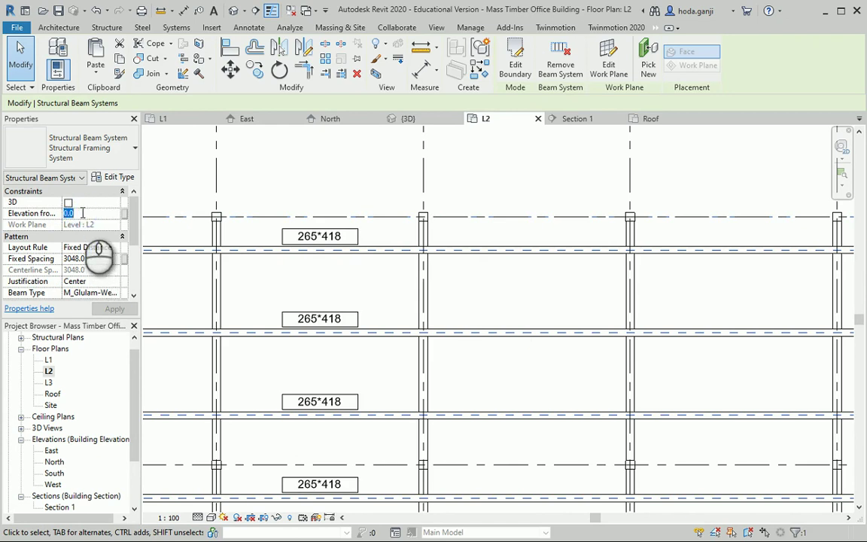
pyautogui.click(504, 287)
# Step: Zoom around Section 1 to check level dimensions, then return to the L2 plan
pyautogui.click(572, 118)
pyautogui.scroll(2, 512, 343)
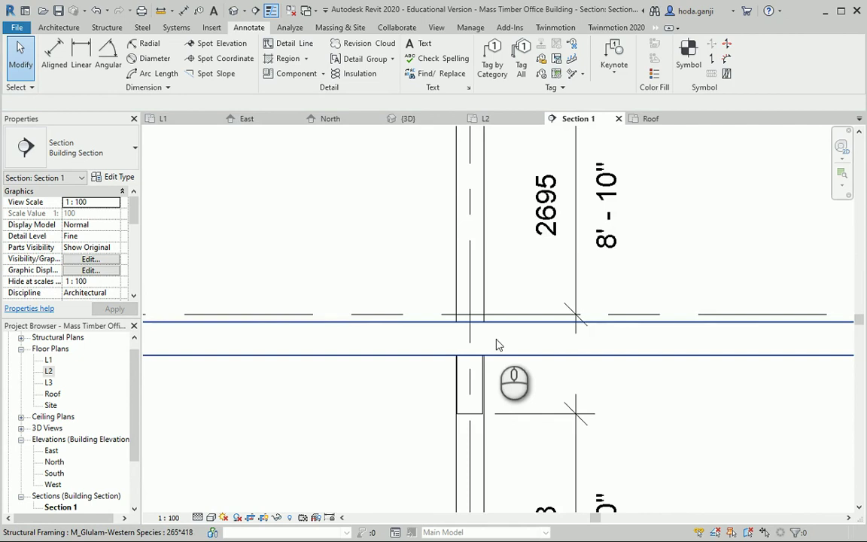
pyautogui.scroll(2, 466, 357)
pyautogui.scroll(2, 467, 364)
pyautogui.scroll(-1, 496, 331)
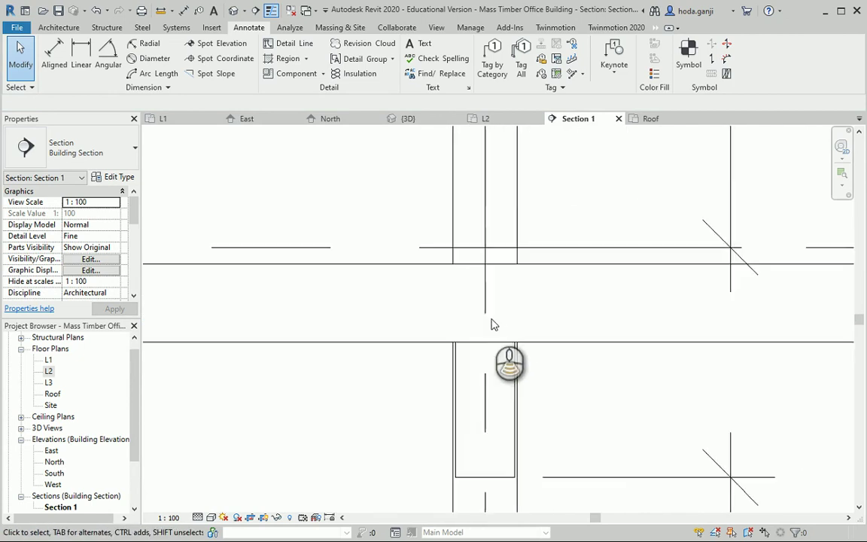
pyautogui.scroll(-1, 512, 328)
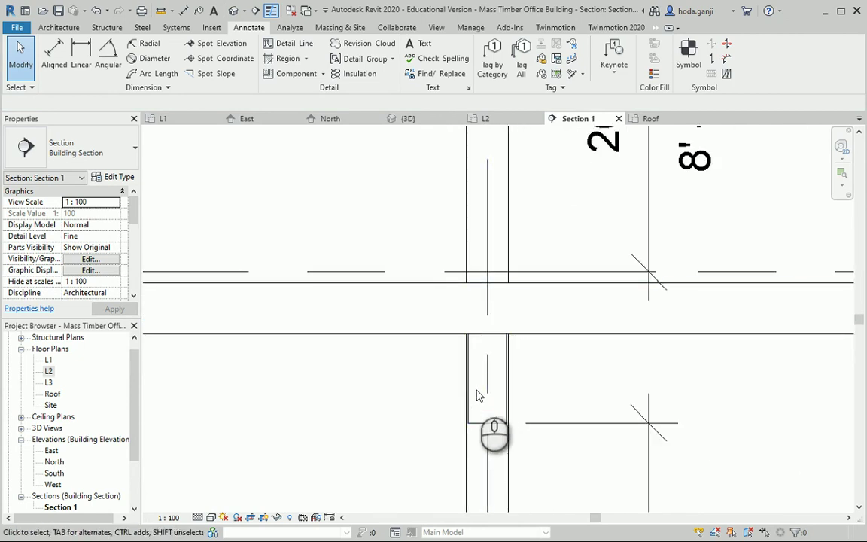
pyautogui.scroll(-1, 516, 344)
pyautogui.scroll(-2, 516, 344)
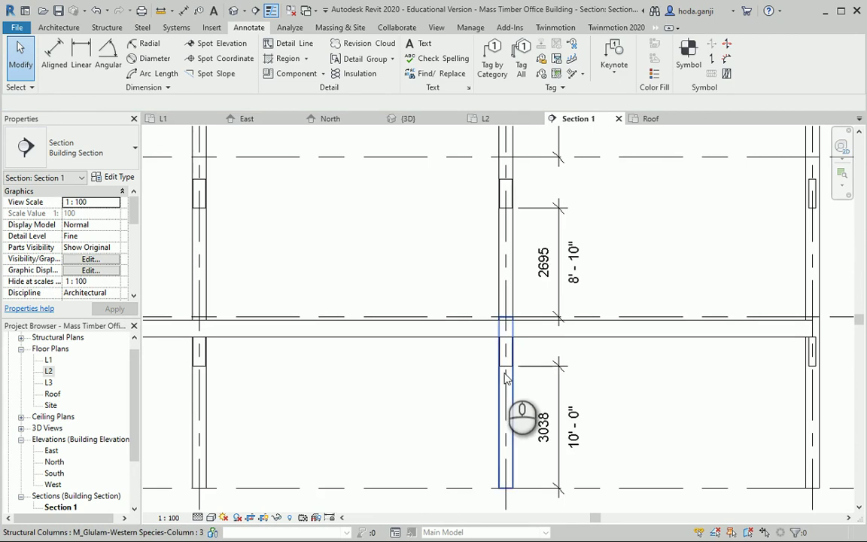
pyautogui.scroll(-2, 505, 378)
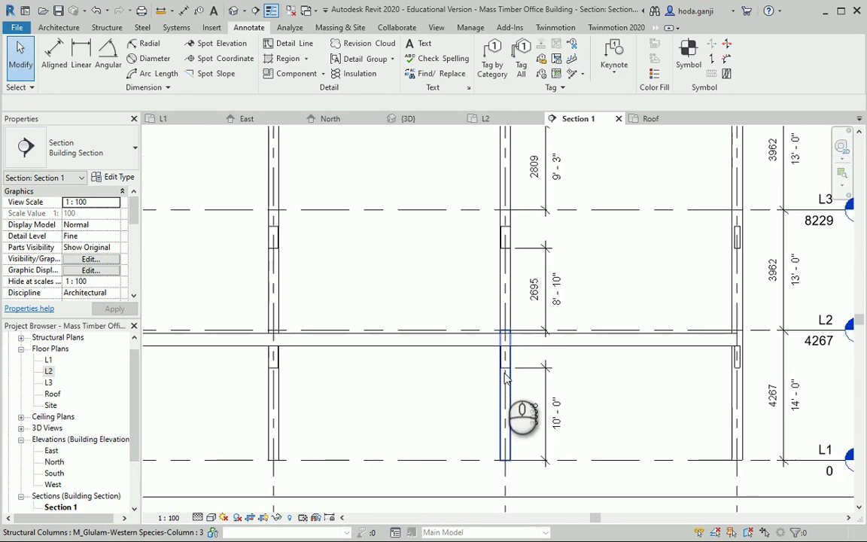
pyautogui.click(481, 118)
pyautogui.scroll(3, 474, 236)
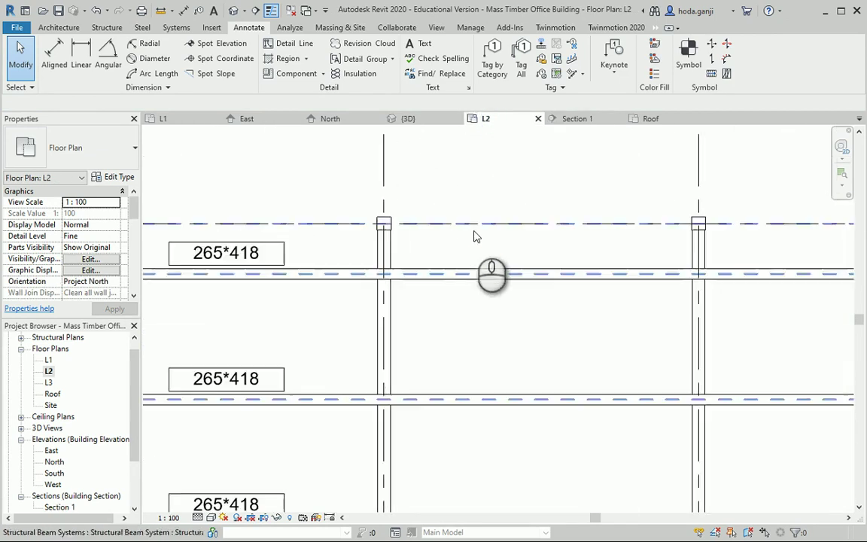
# Step: Paste the Tab-selected L2 beam system Aligned to Selected Levels onto L3
pyautogui.press('Tab')
pyautogui.click(455, 278)
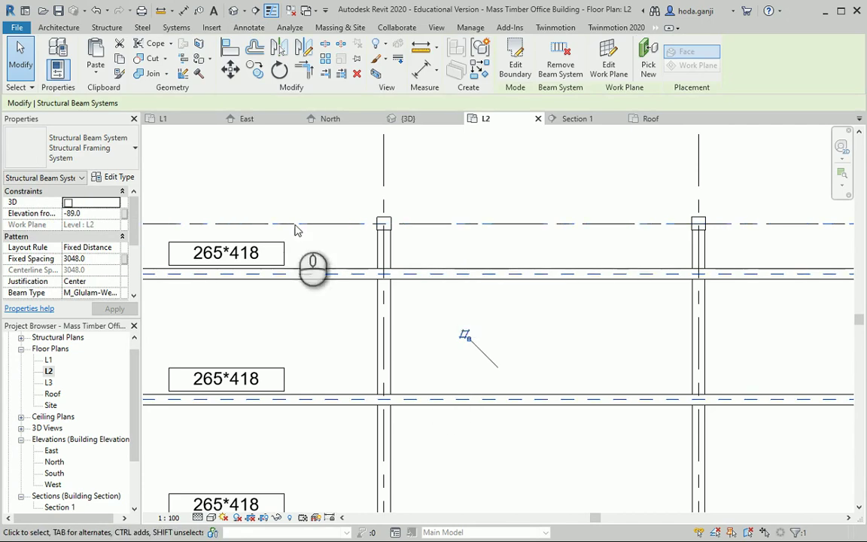
pyautogui.click(102, 70)
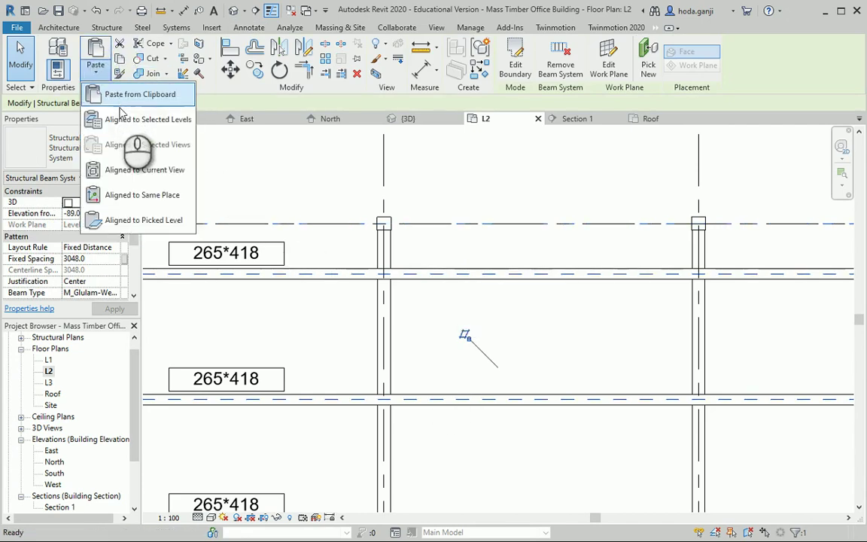
pyautogui.click(113, 118)
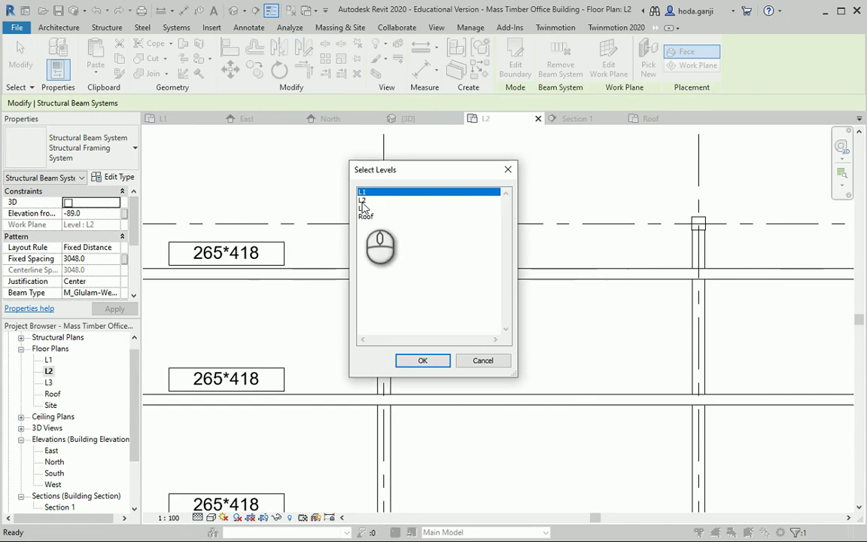
pyautogui.click(363, 208)
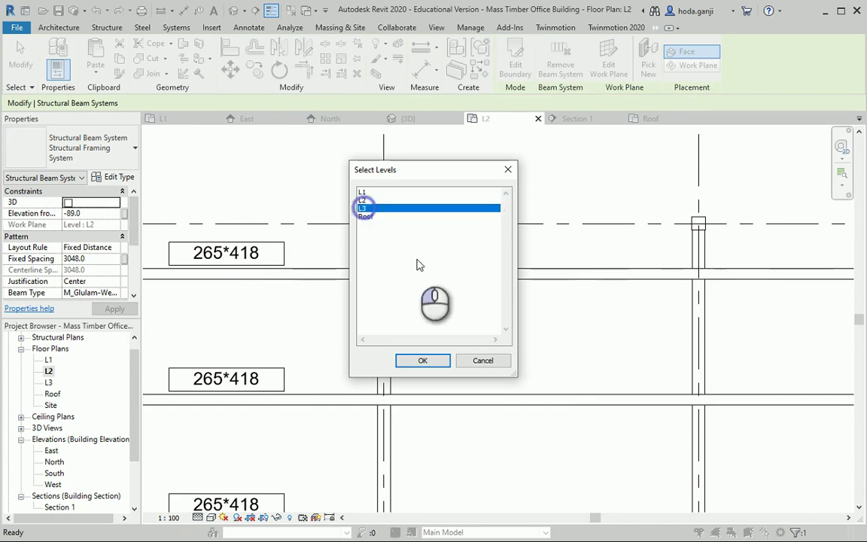
pyautogui.click(424, 362)
pyautogui.click(48, 382)
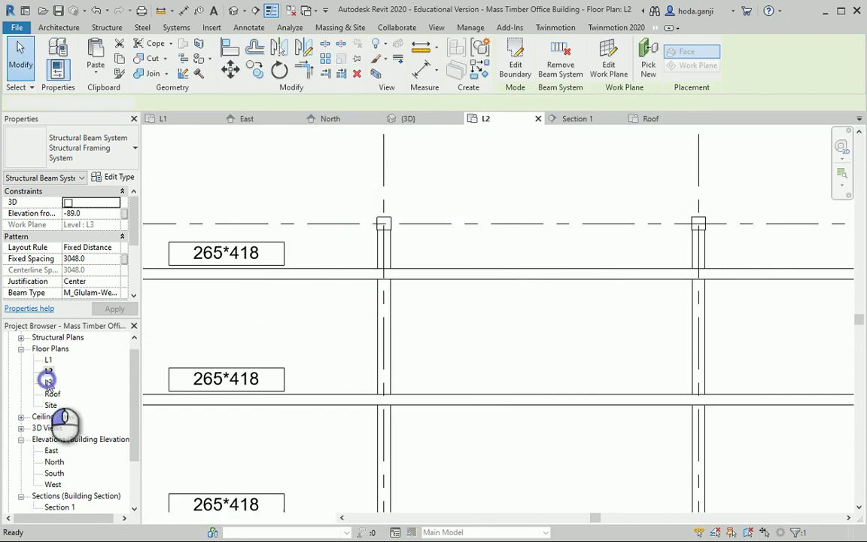
# Step: Clear the selection and set the L3 plan's detail level to Fine
pyautogui.scroll(-2, 530, 314)
pyautogui.scroll(-2, 519, 302)
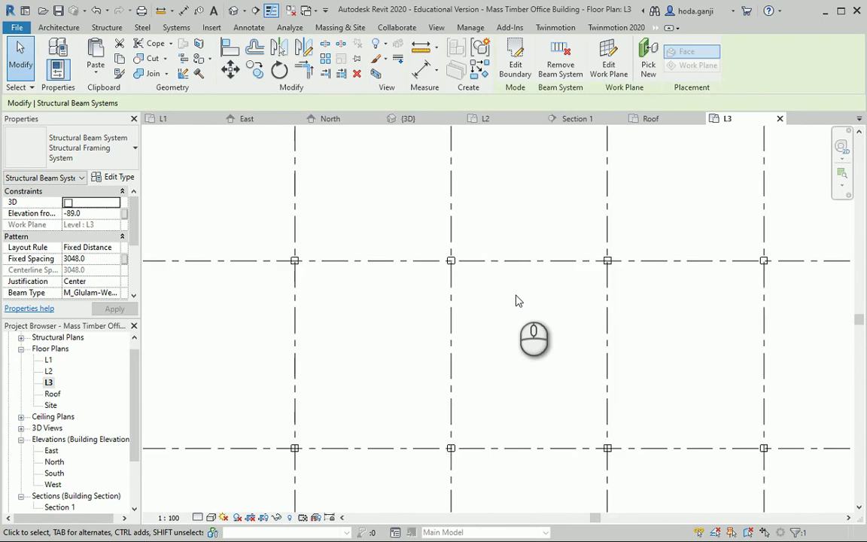
pyautogui.scroll(-2, 516, 301)
pyautogui.scroll(-1, 515, 300)
pyautogui.press('Escape')
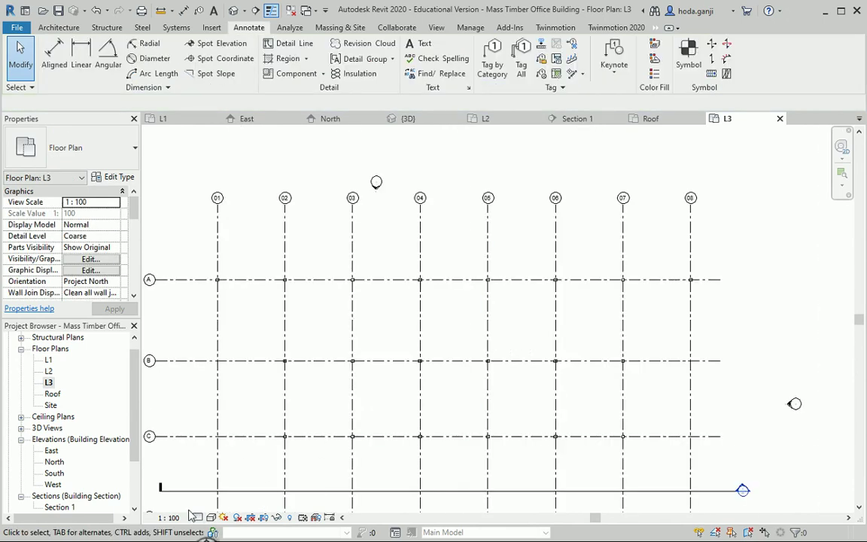
pyautogui.click(203, 502)
pyautogui.scroll(2, 590, 412)
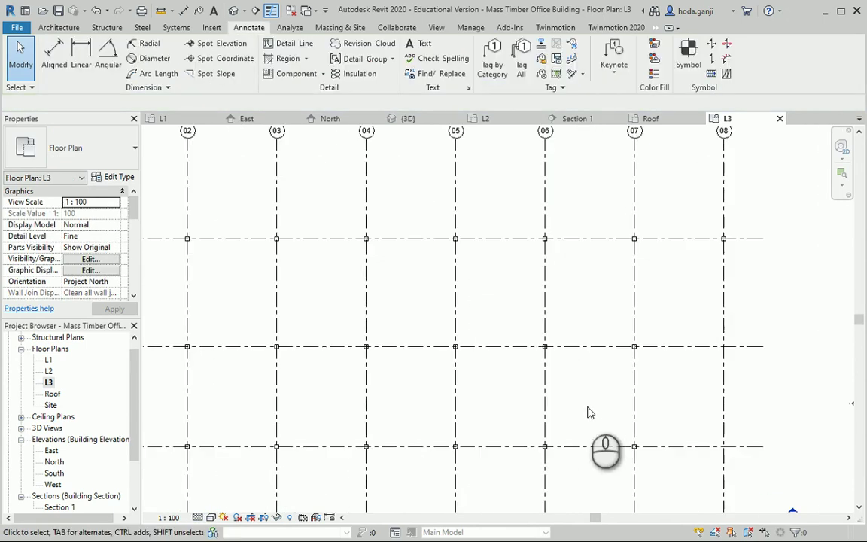
# Step: Set the L3 View Range Bottom and View Depth to Level Below (L2)
pyautogui.press('v')
pyautogui.press('r')
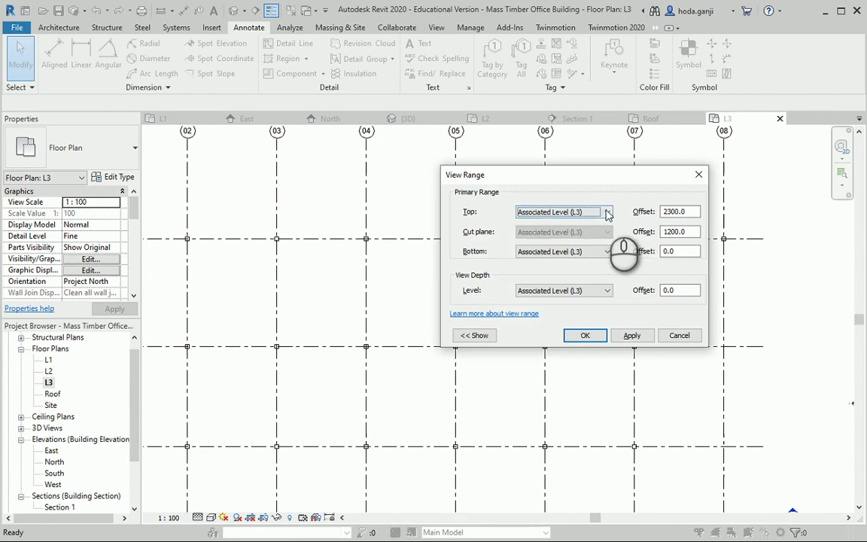
pyautogui.click(606, 211)
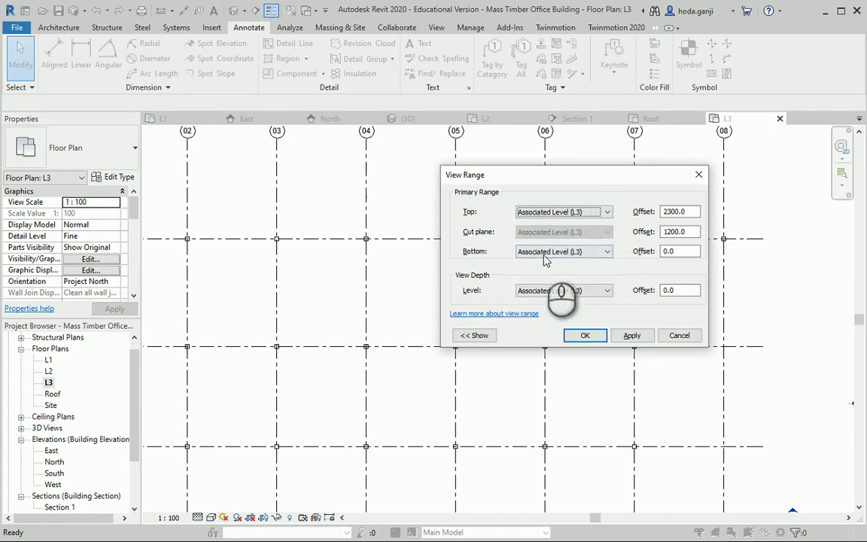
pyautogui.click(606, 251)
pyautogui.click(572, 272)
pyautogui.click(605, 290)
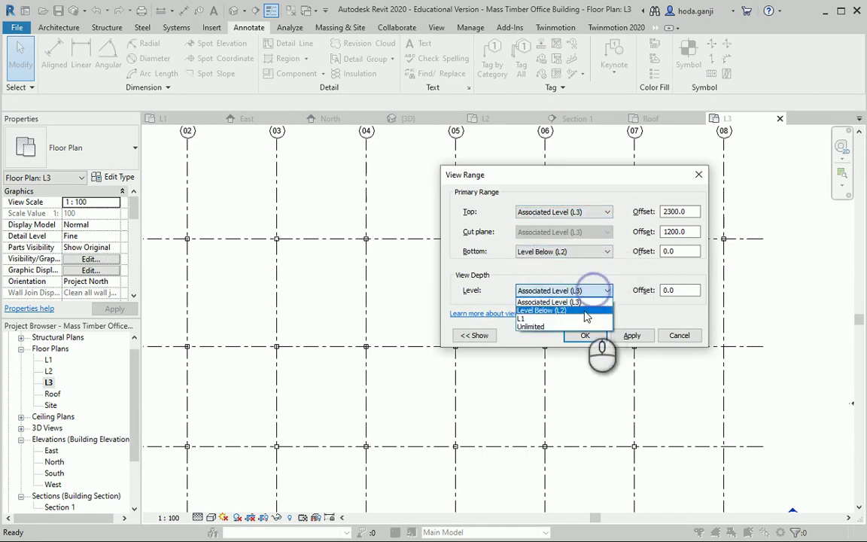
pyautogui.click(572, 311)
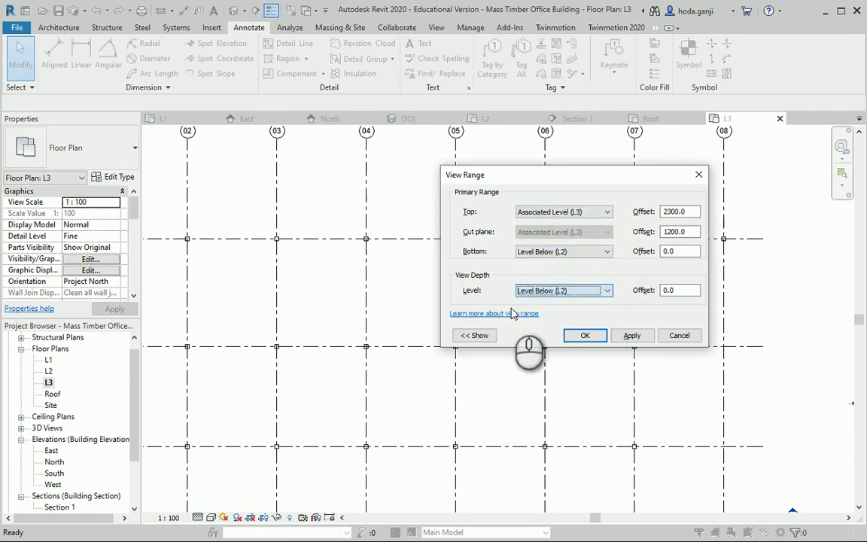
pyautogui.click(585, 336)
# Step: Zoom in and select the pasted L3 beam system to confirm it shows, then deselect
pyautogui.scroll(2, 524, 248)
pyautogui.scroll(3, 523, 282)
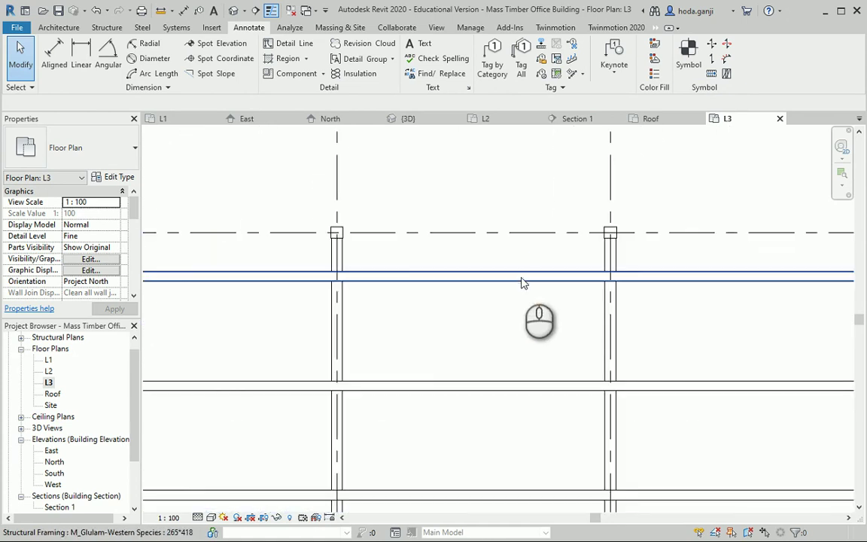
pyautogui.click(521, 277)
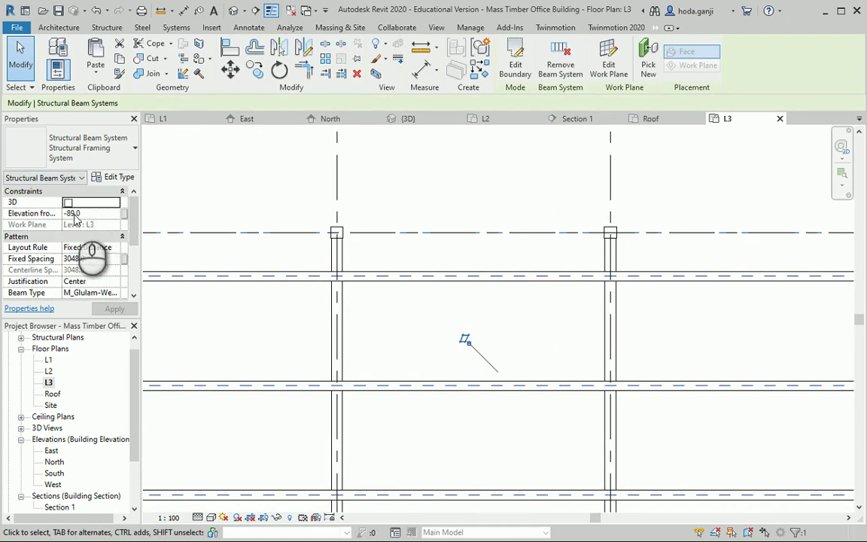
pyautogui.click(170, 219)
# Step: In Section 1, zoom to the column and begin an aligned dimension on the beam edge, then cancel
pyautogui.click(576, 119)
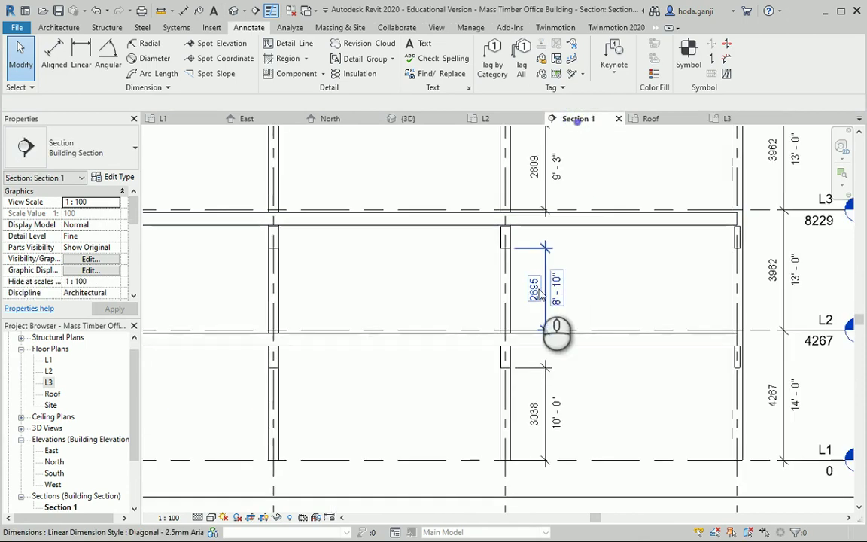
pyautogui.scroll(2, 529, 241)
pyautogui.scroll(2, 500, 294)
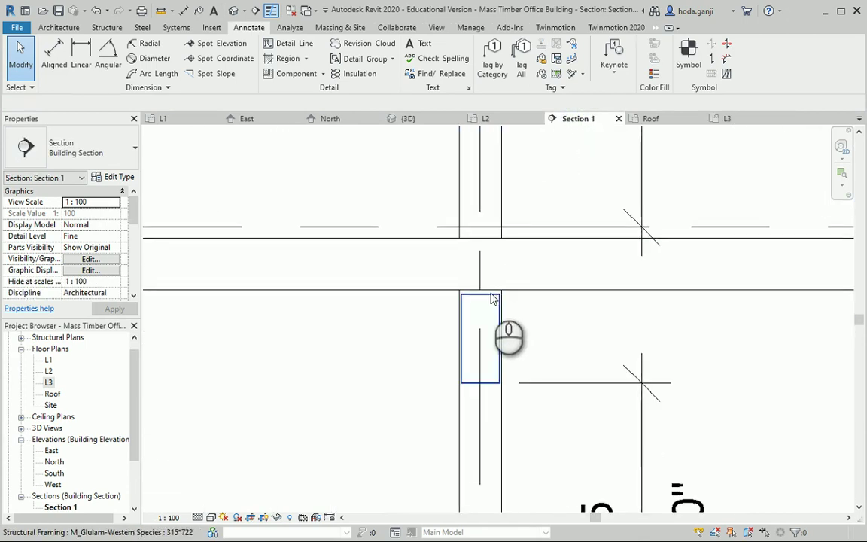
pyautogui.click(55, 51)
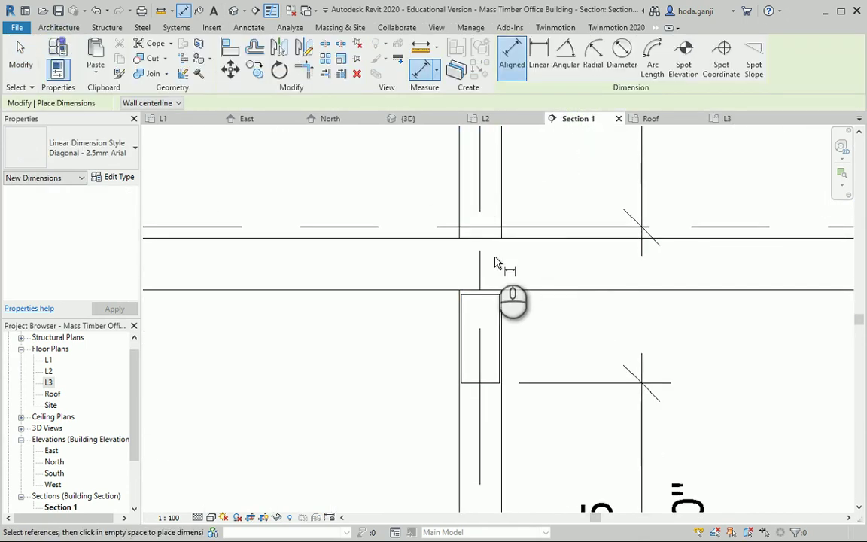
pyautogui.scroll(1, 493, 297)
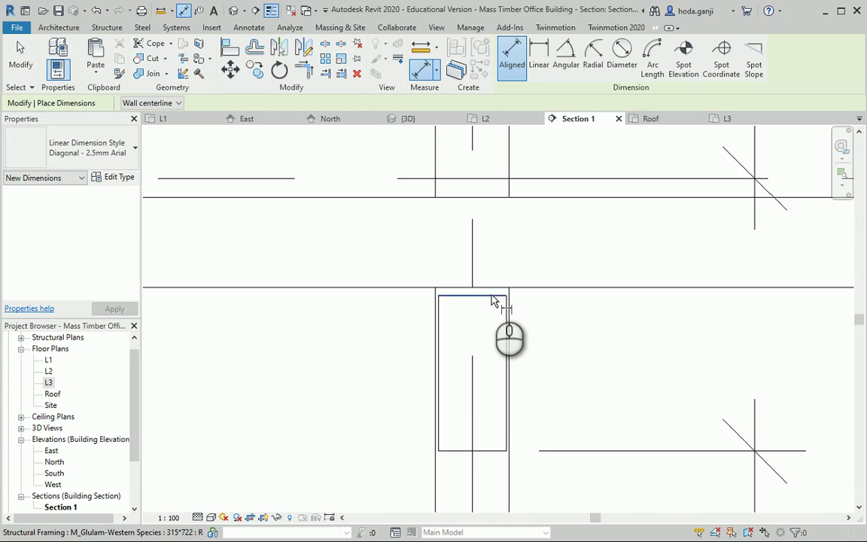
pyautogui.click(494, 291)
pyautogui.press('Escape')
pyautogui.scroll(-2, 624, 301)
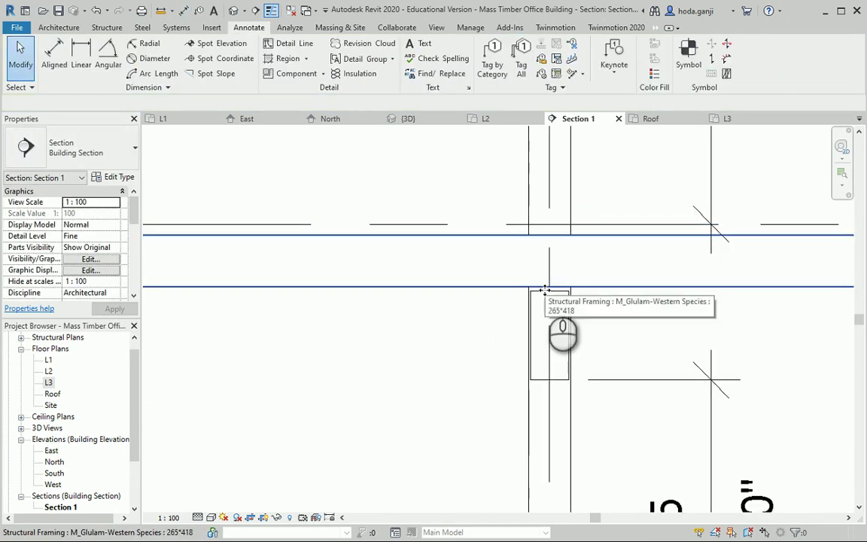
# Step: Change the L3 beam system's elevation offset from -89 to -127 mm
pyautogui.click(724, 121)
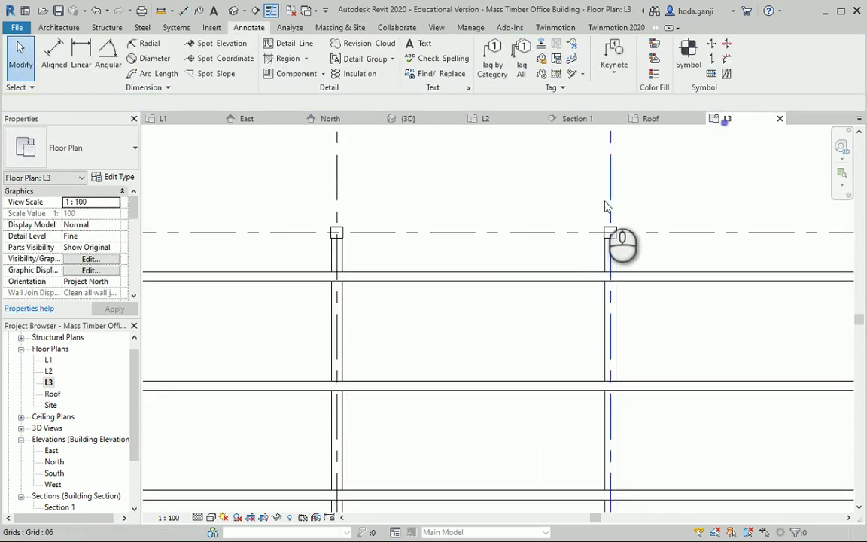
pyautogui.scroll(1, 594, 277)
pyautogui.scroll(1, 590, 286)
pyautogui.click(542, 280)
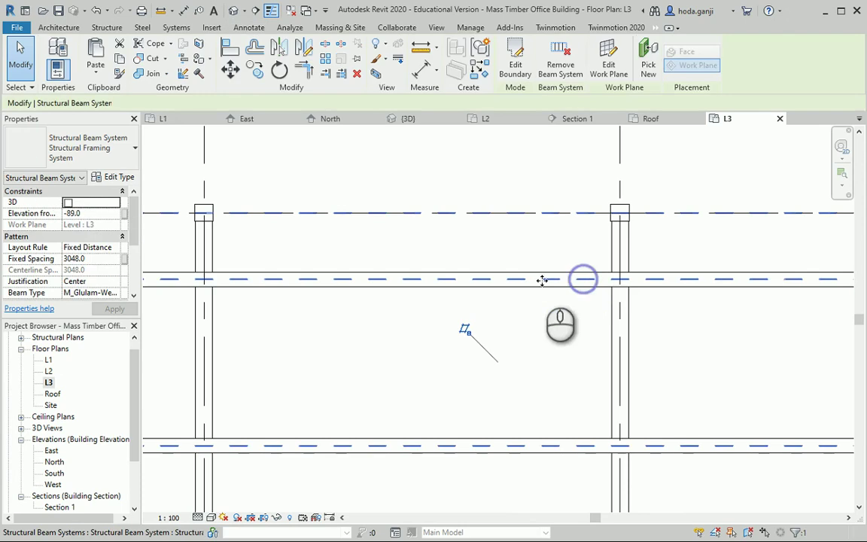
pyautogui.click(390, 284)
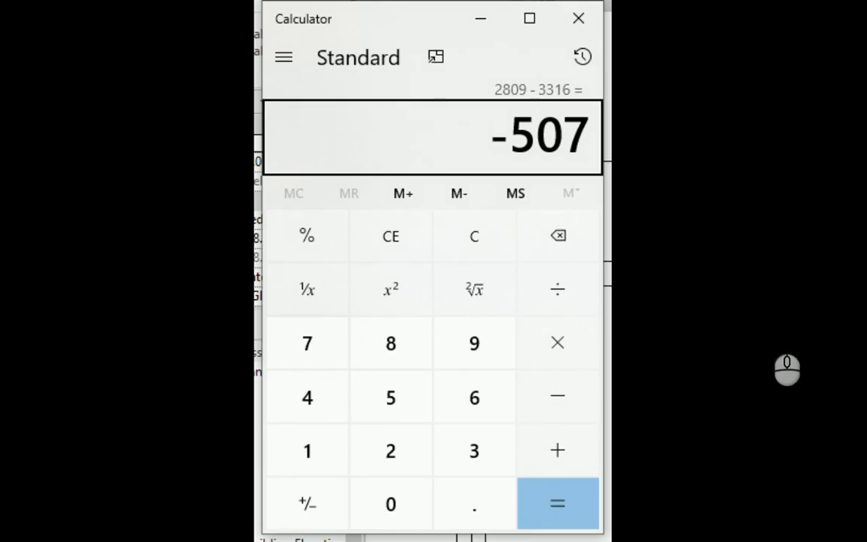
pyautogui.write('89 ')
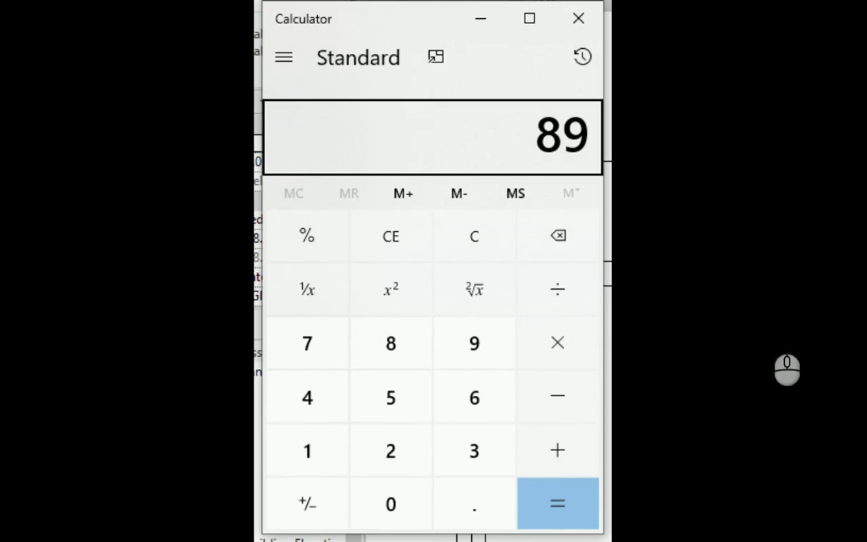
pyautogui.write('+')
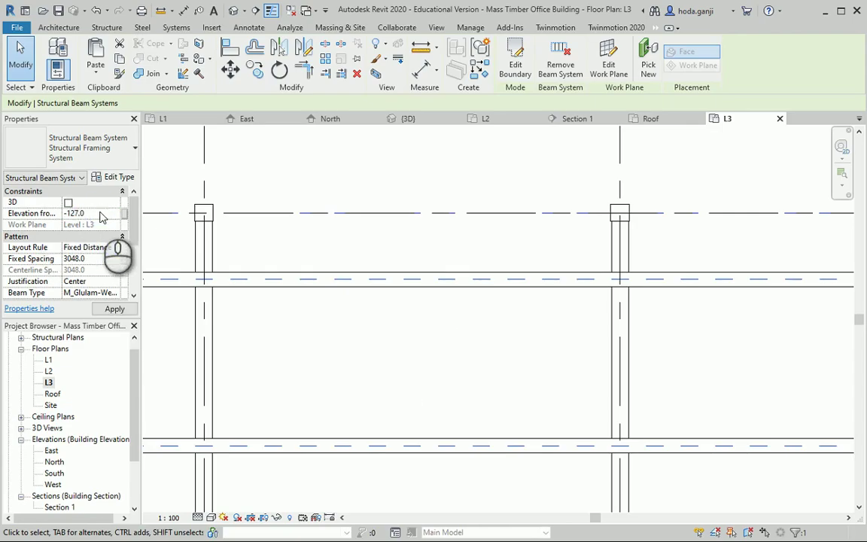
# Step: Zoom out in Section 1 to show several floors and the 2809 and 2695 dimensions
pyautogui.click(576, 119)
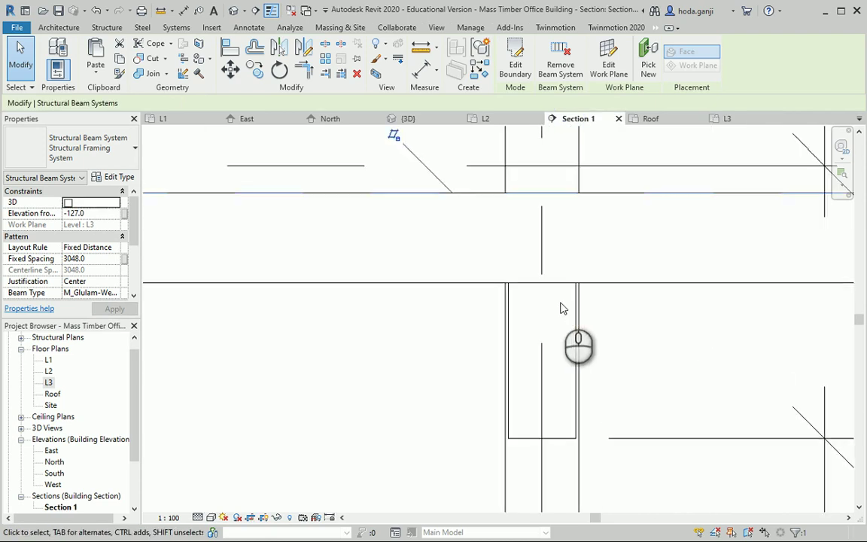
pyautogui.scroll(-1, 536, 338)
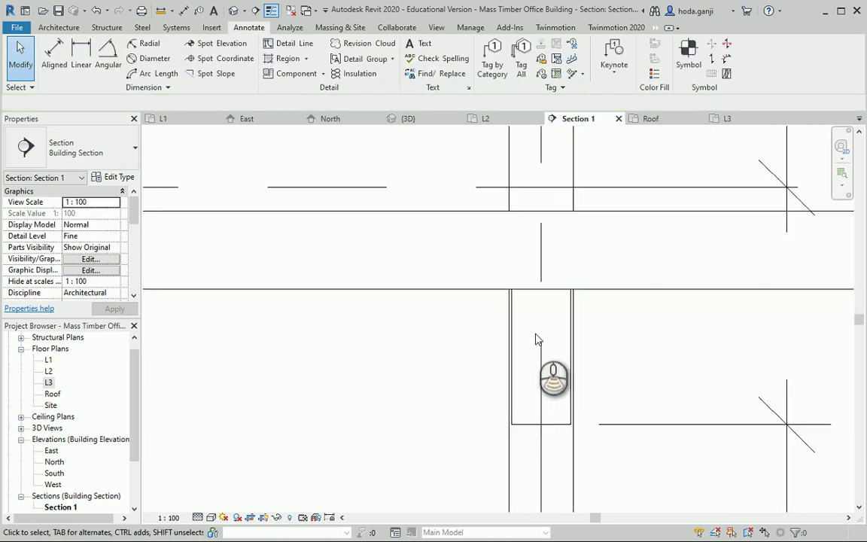
pyautogui.scroll(-2, 535, 339)
pyautogui.scroll(-2, 545, 320)
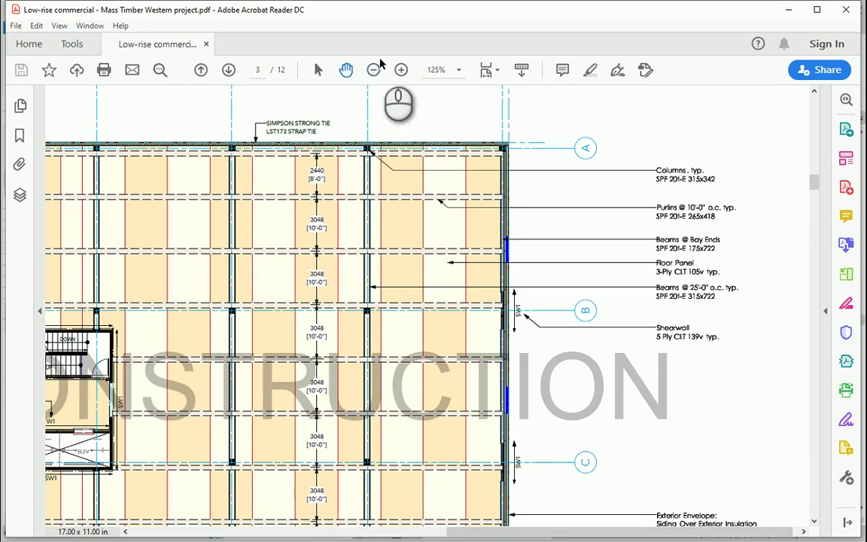
# Step: Show the PDF's page 4 framing plan at 150%, panned to the member size callouts
pyautogui.click(374, 69)
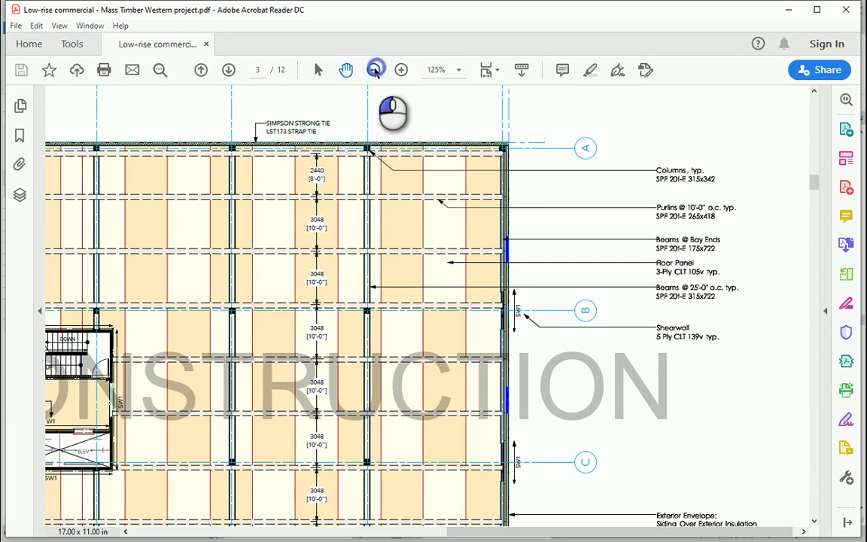
pyautogui.scroll(-1, 498, 271)
pyautogui.scroll(-3, 498, 280)
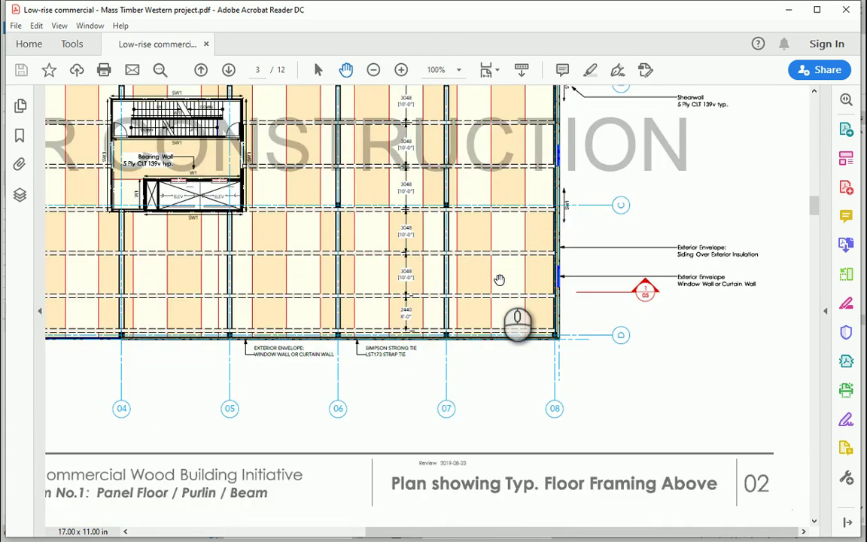
pyautogui.scroll(-3, 504, 416)
pyautogui.scroll(-2, 507, 406)
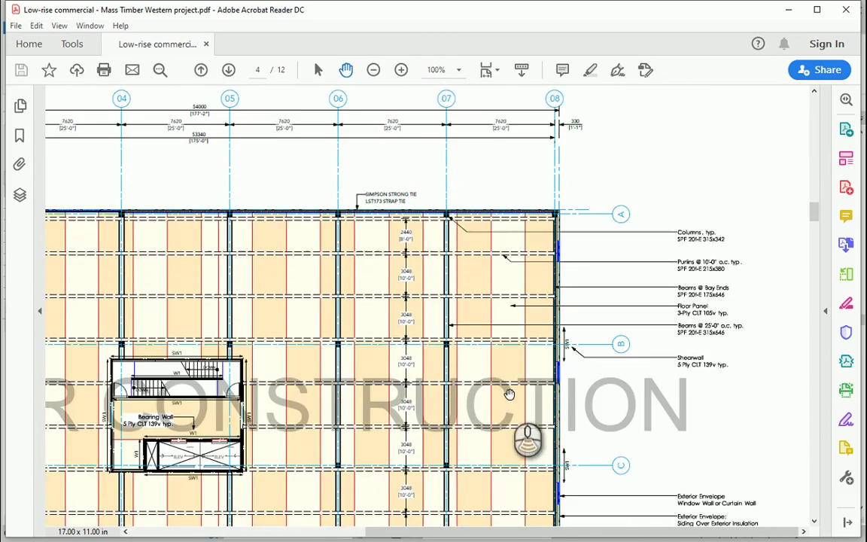
pyautogui.scroll(-3, 509, 392)
pyautogui.scroll(-1, 510, 392)
pyautogui.scroll(-2, 511, 393)
pyautogui.scroll(3, 519, 316)
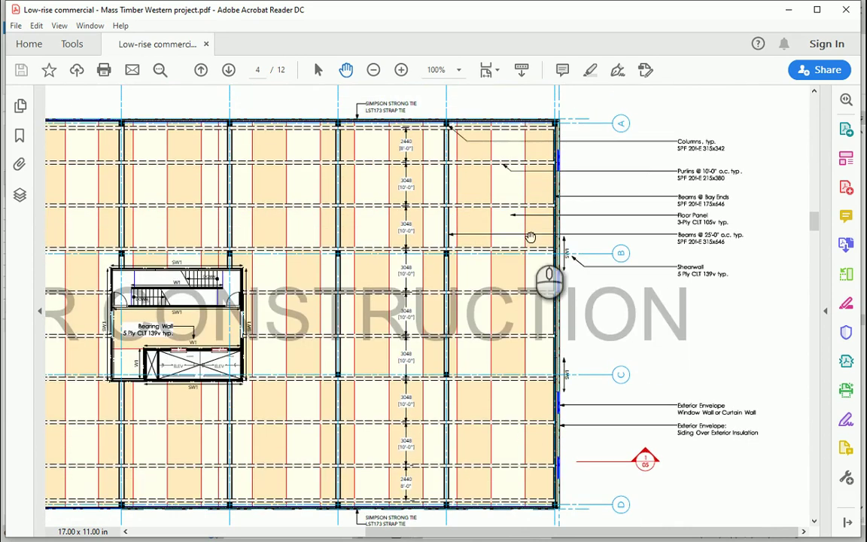
pyautogui.click(401, 70)
pyautogui.moveTo(728, 337); pyautogui.dragTo(426, 421)
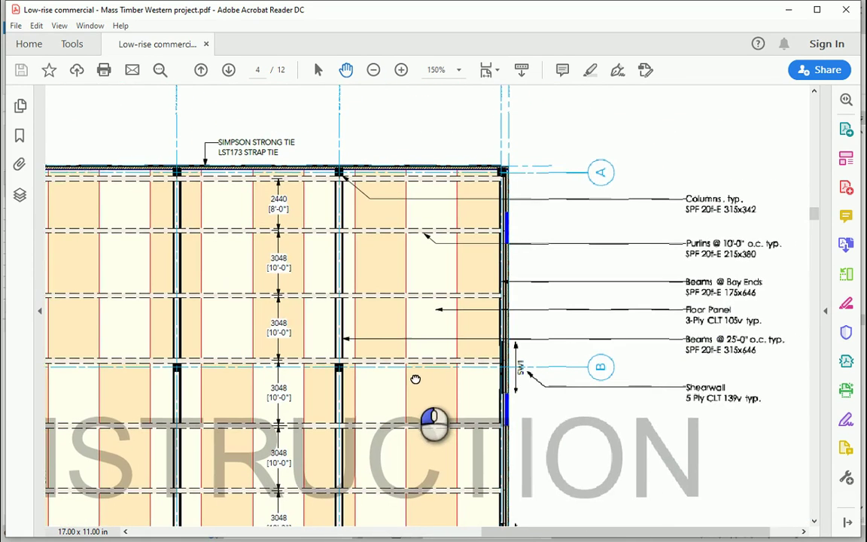
pyautogui.scroll(1, 486, 248)
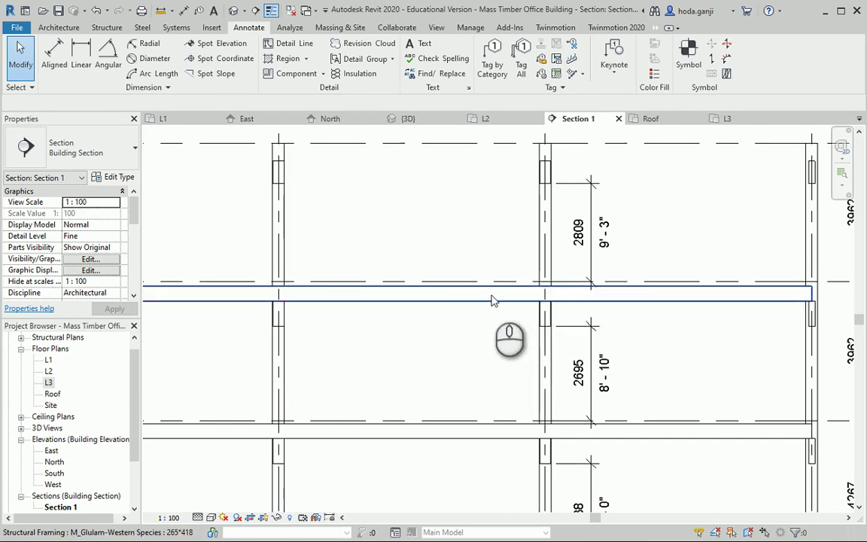
# Step: Paste the Tab-selected L3 beam system Aligned to Selected Levels onto Roof
pyautogui.click(727, 116)
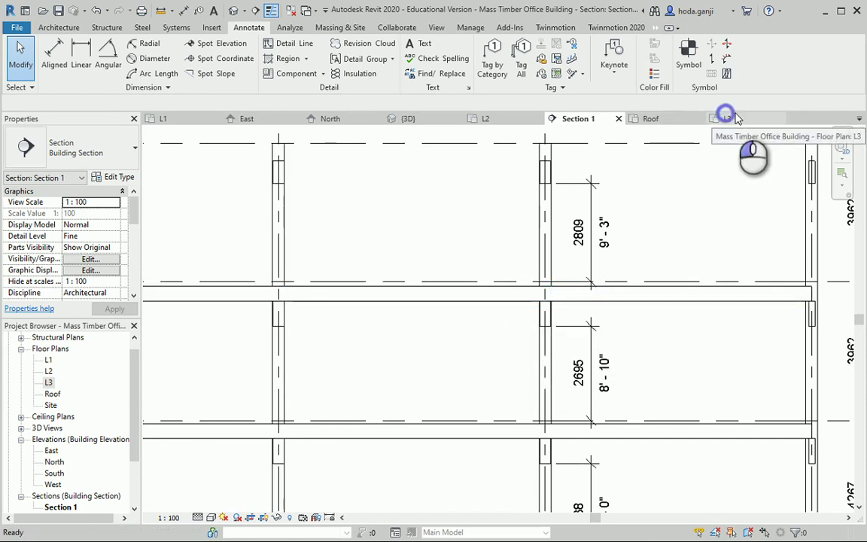
pyautogui.press('Tab')
pyautogui.click(513, 283)
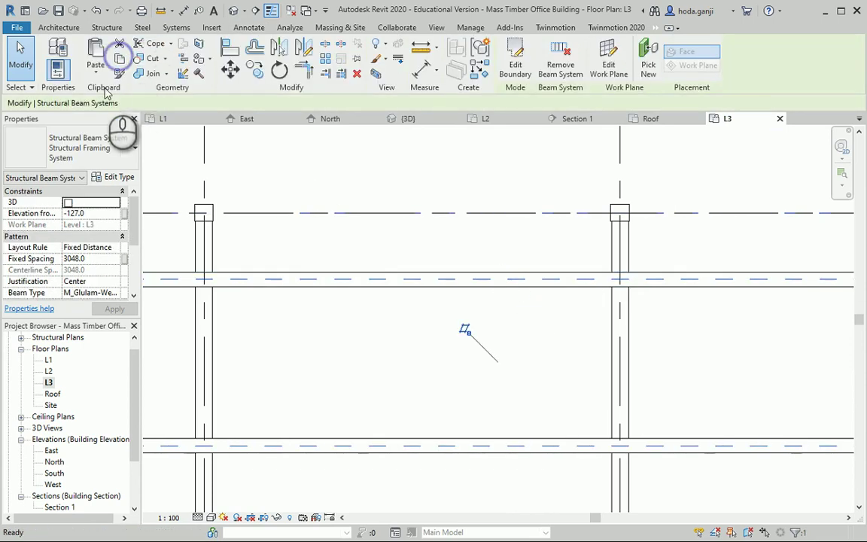
pyautogui.click(95, 70)
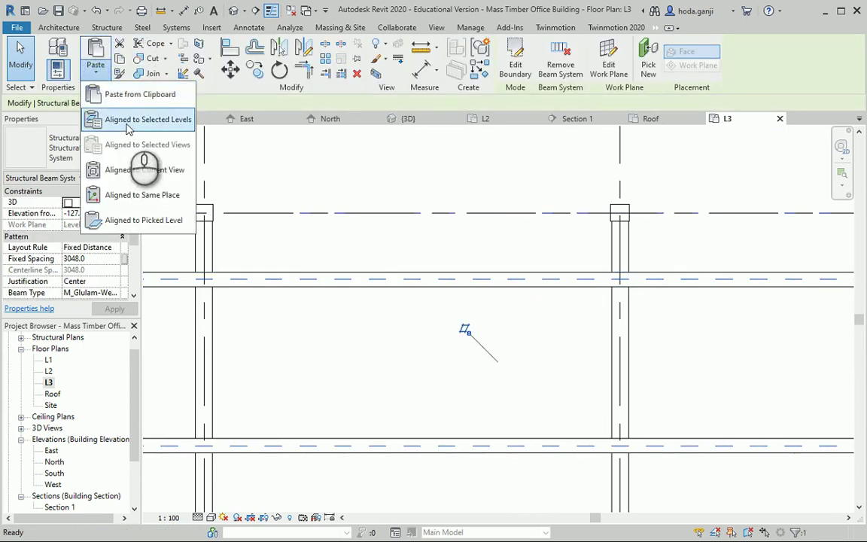
pyautogui.click(119, 119)
pyautogui.click(364, 216)
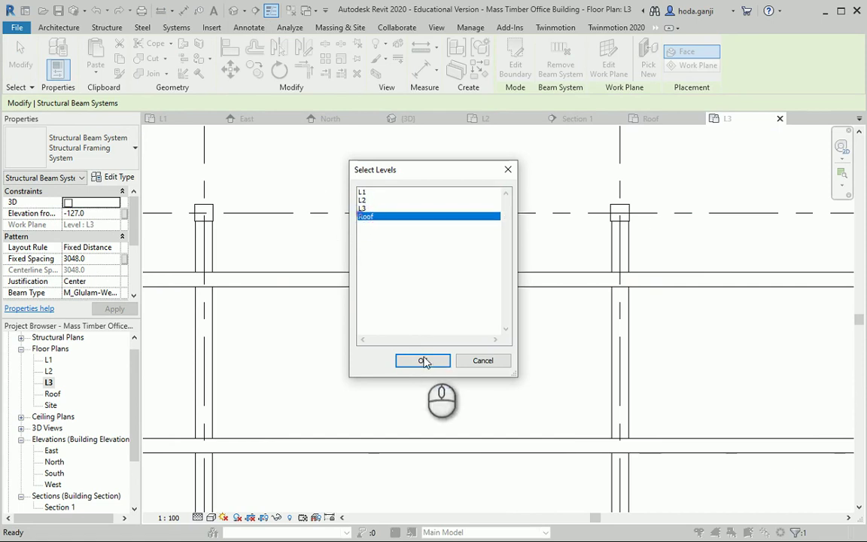
pyautogui.click(422, 360)
# Step: In the Roof plan, confirm the pasted beam system still uses the 265*418 beam type
pyautogui.click(660, 120)
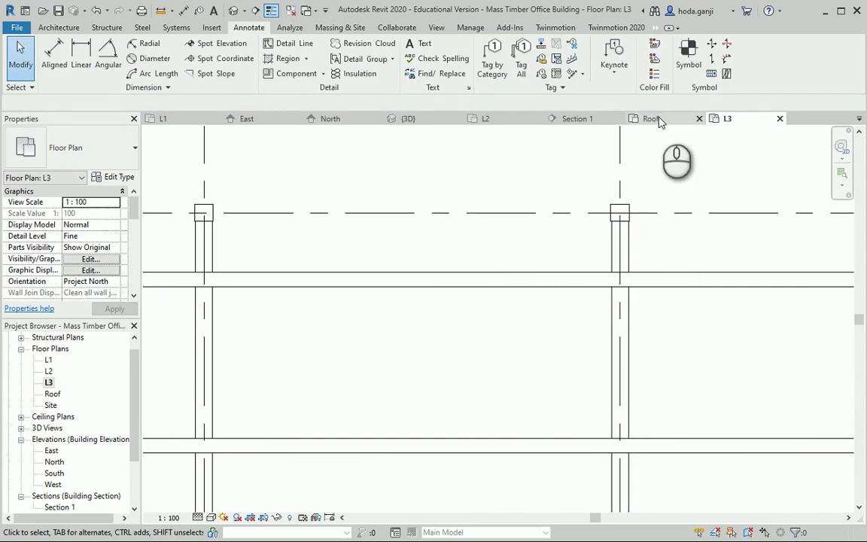
pyautogui.scroll(5, 499, 210)
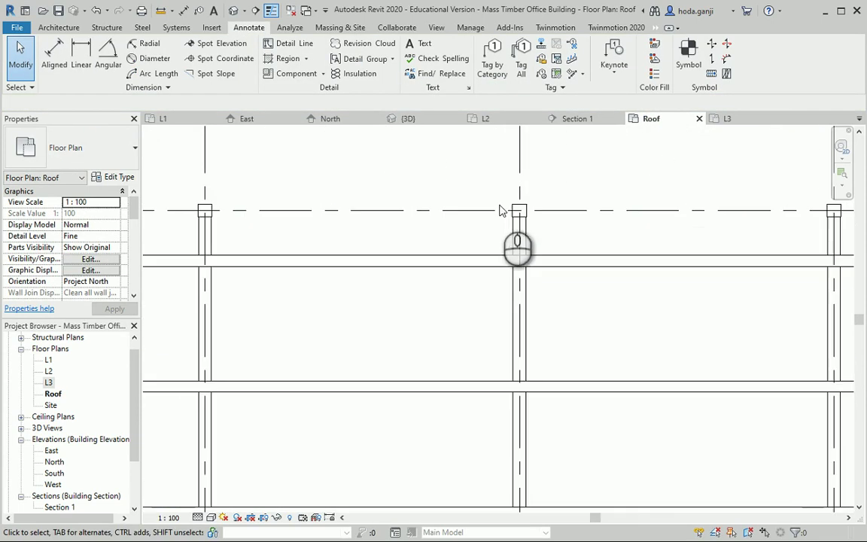
pyautogui.click(484, 257)
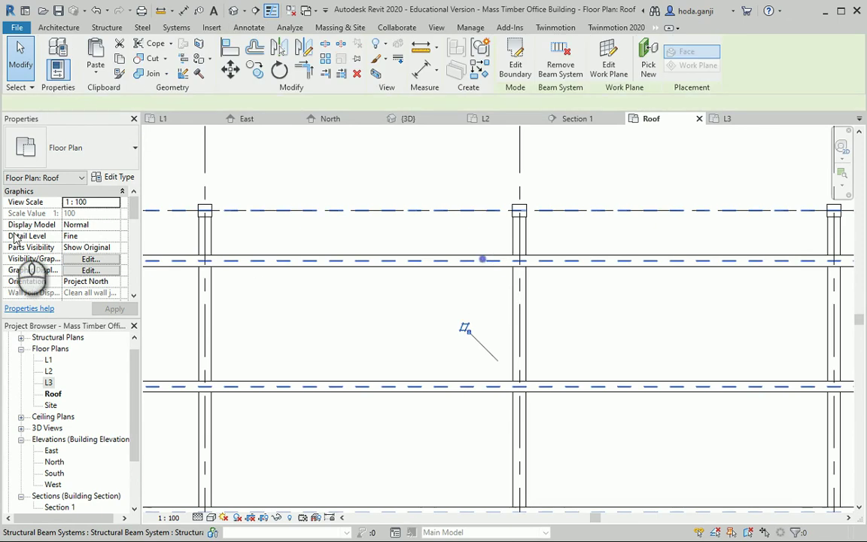
pyautogui.click(116, 295)
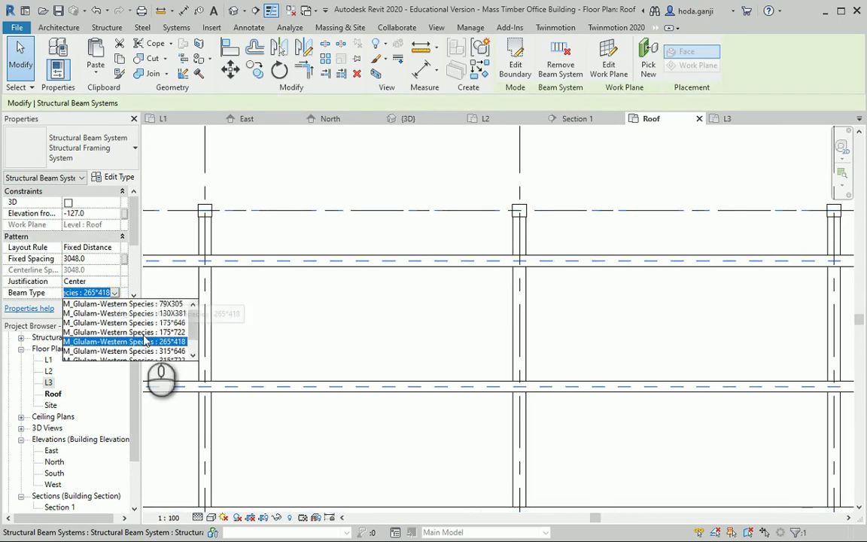
pyautogui.press('Escape')
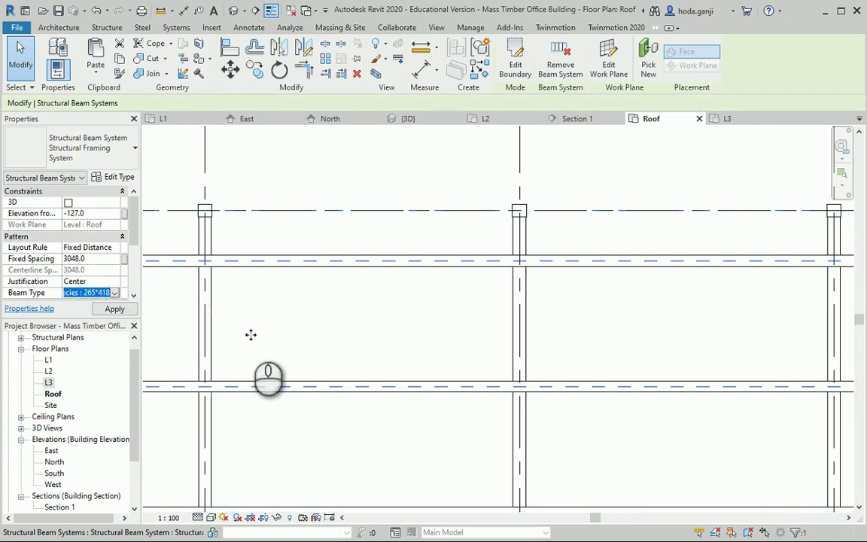
pyautogui.press('Escape')
# Step: Start a Structure Beam and duplicate the 265*418 glulam type as '215*380'
pyautogui.click(107, 27)
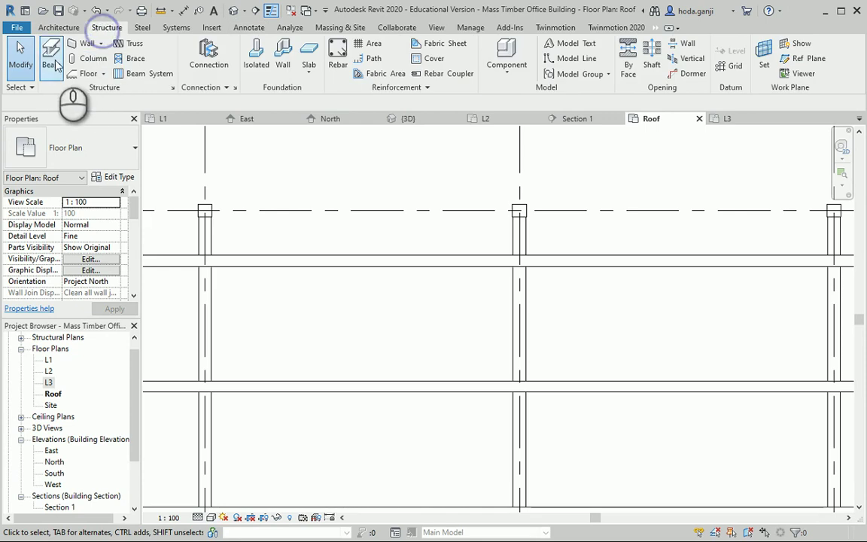
pyautogui.click(52, 59)
pyautogui.click(113, 177)
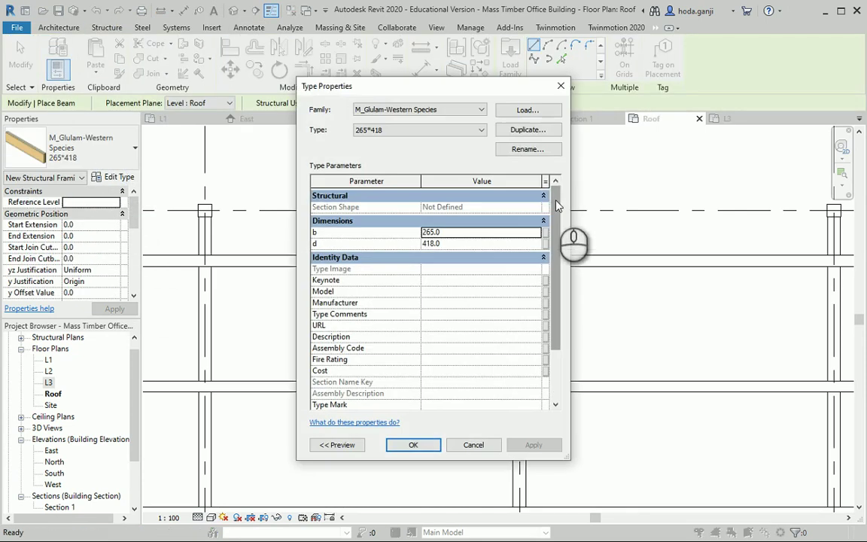
pyautogui.click(528, 131)
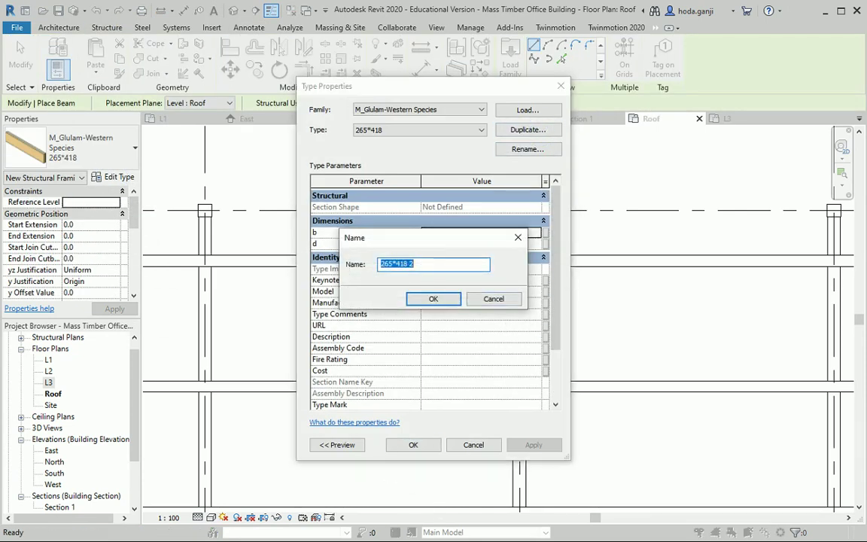
pyautogui.hotkey('alt', 'Tab')
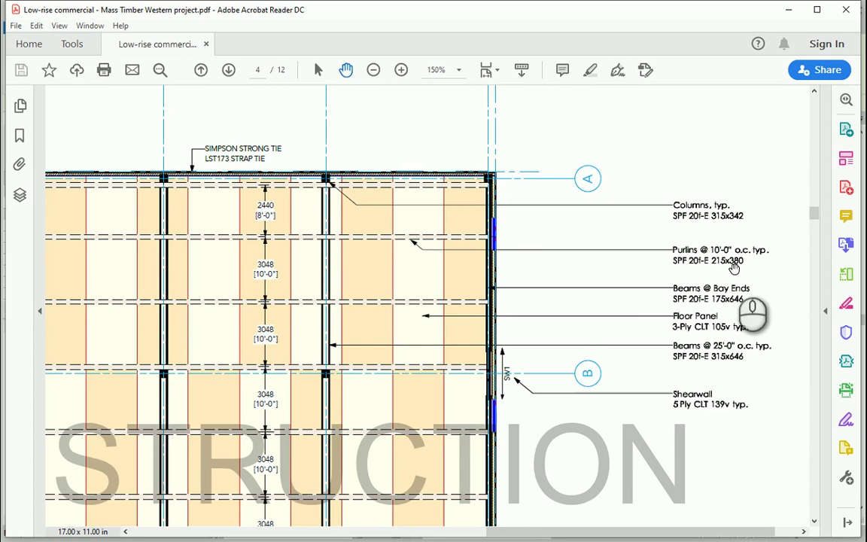
pyautogui.hotkey('alt', 'Tab')
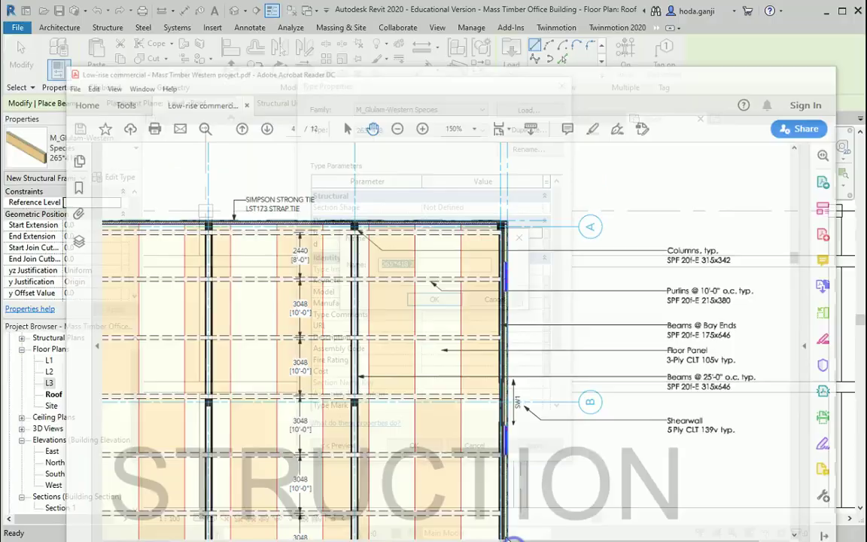
pyautogui.click(420, 263)
pyautogui.moveTo(396, 263); pyautogui.dragTo(444, 261)
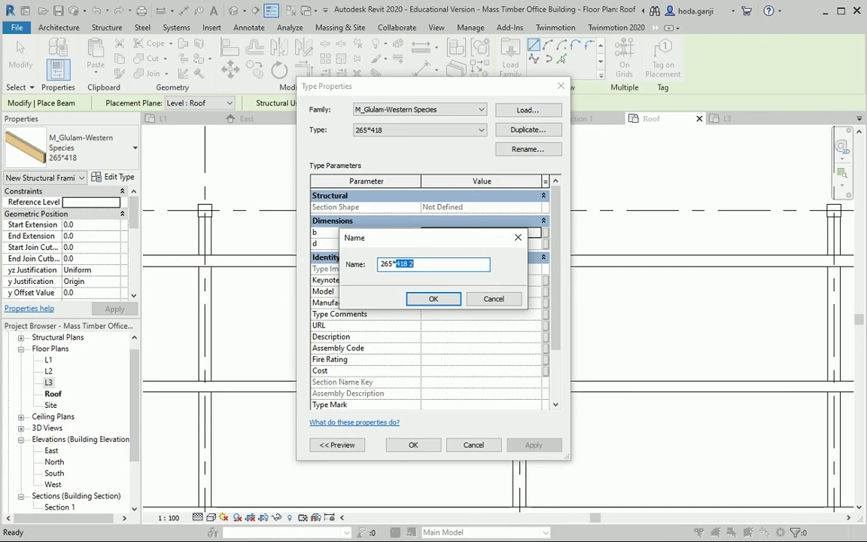
pyautogui.hotkey('alt', 'Tab')
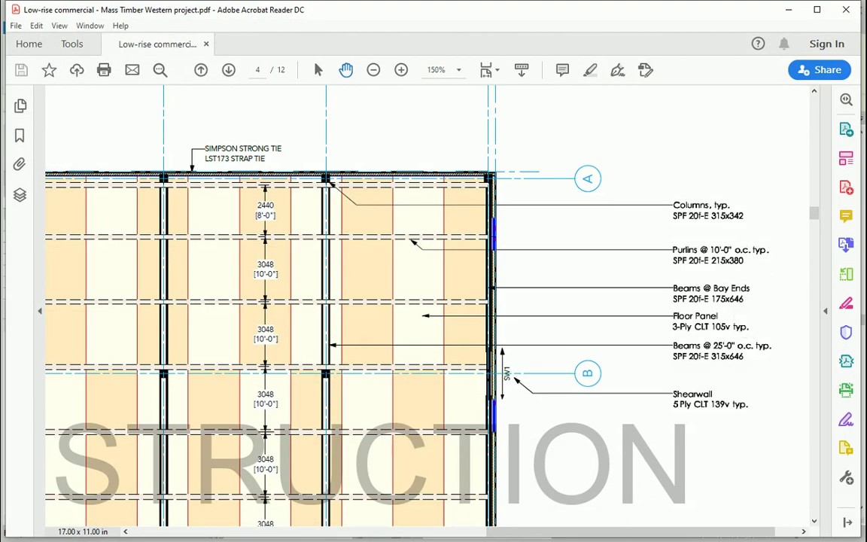
pyautogui.hotkey('alt', 'Tab')
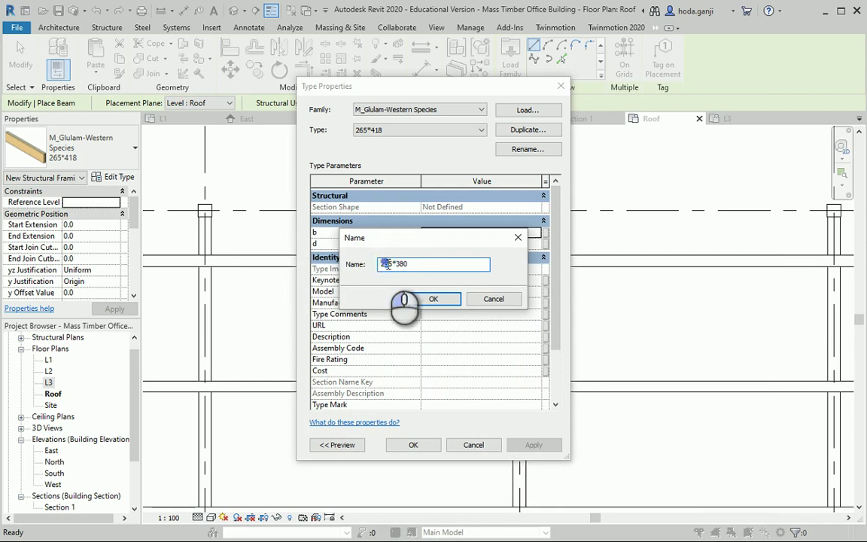
pyautogui.click(433, 298)
# Step: Set the 215*380 type's width b to 215 and depth d to 380, and accept
pyautogui.click(448, 234)
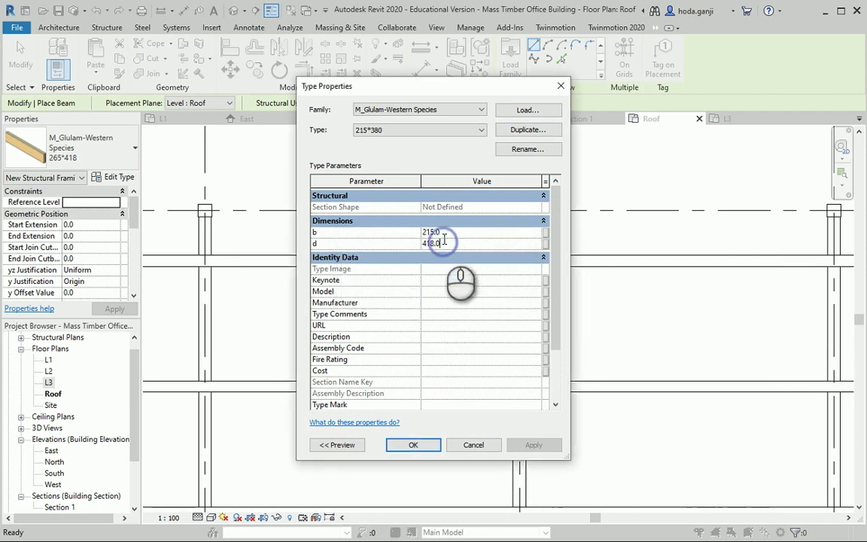
pyautogui.doubleClick(444, 239)
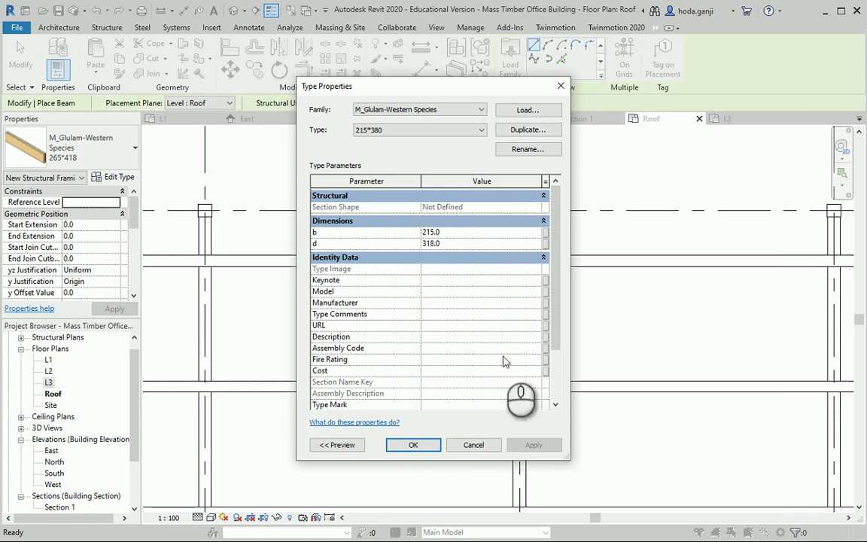
pyautogui.click(511, 515)
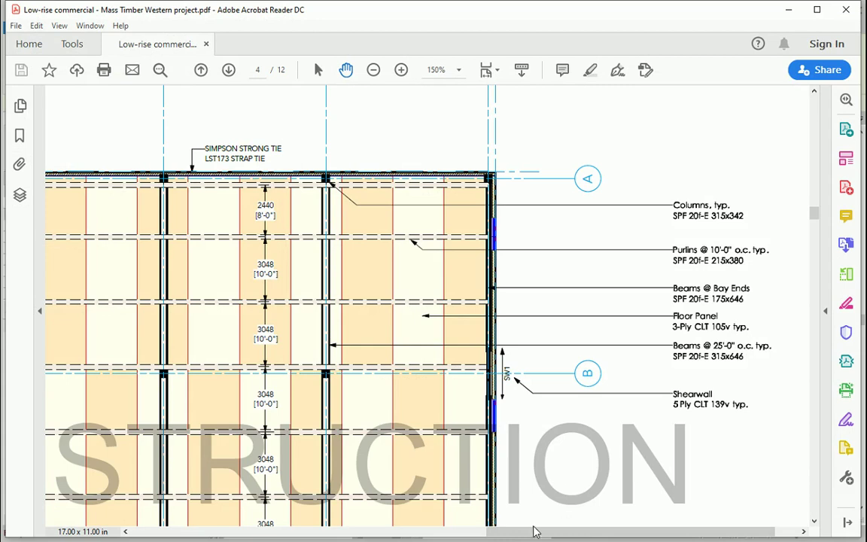
pyautogui.click(514, 518)
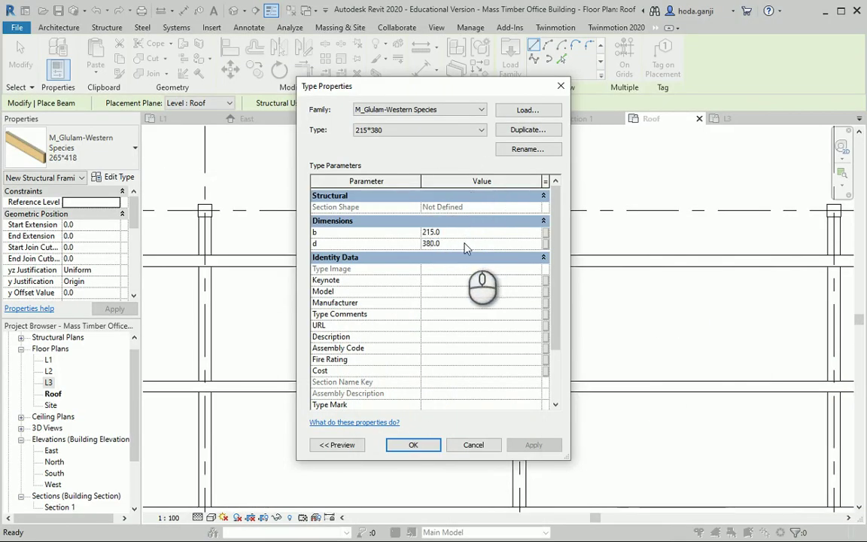
pyautogui.click(418, 444)
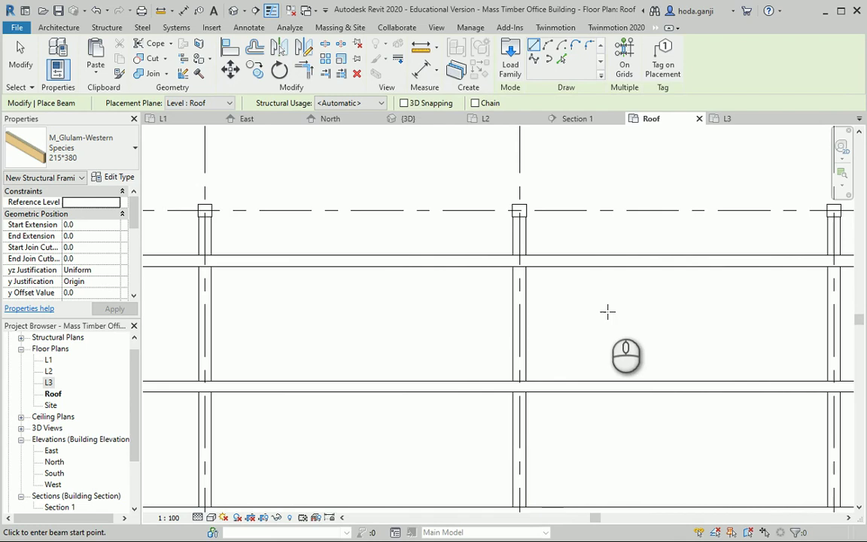
# Step: Set the roof beam system's beam type to M_Glulam-Western Species 265*418
pyautogui.press('Escape')
pyautogui.press('Escape')
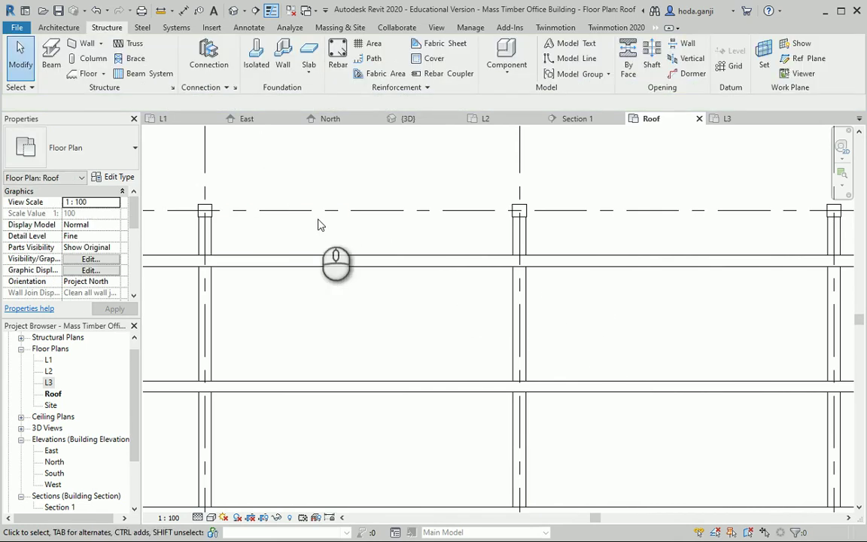
pyautogui.click(480, 265)
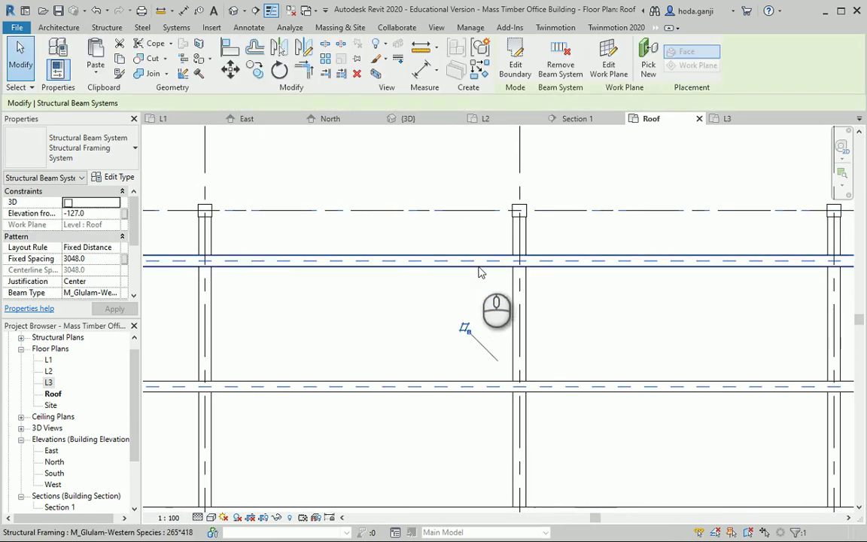
pyautogui.click(113, 291)
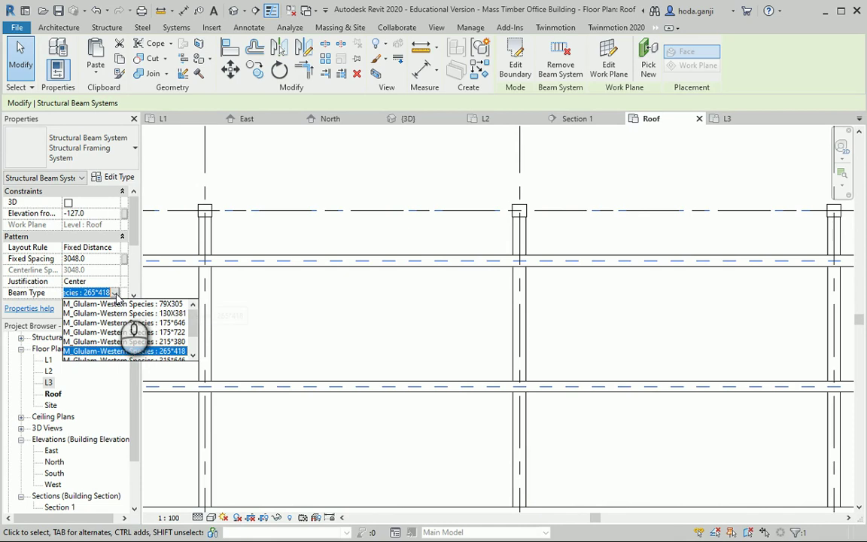
pyautogui.click(154, 348)
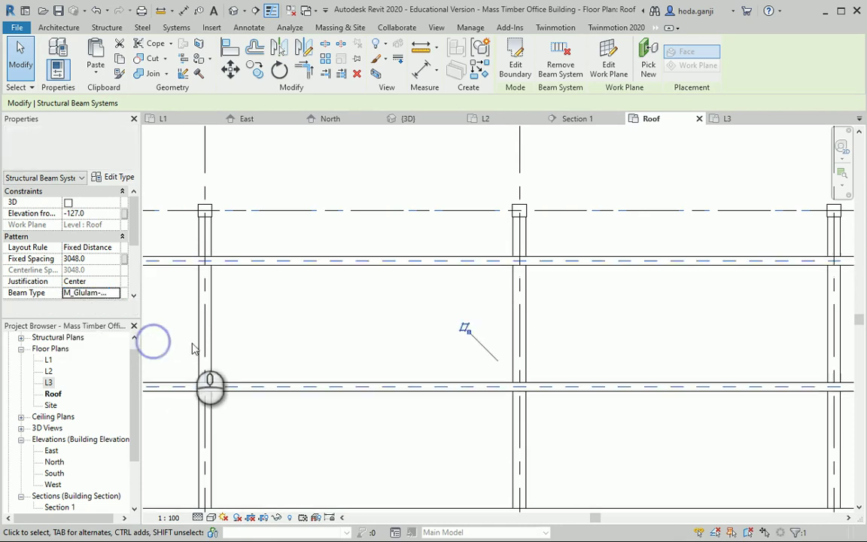
pyautogui.click(298, 351)
# Step: In Section 1, check the roof beam's size and the column beneath it
pyautogui.click(576, 118)
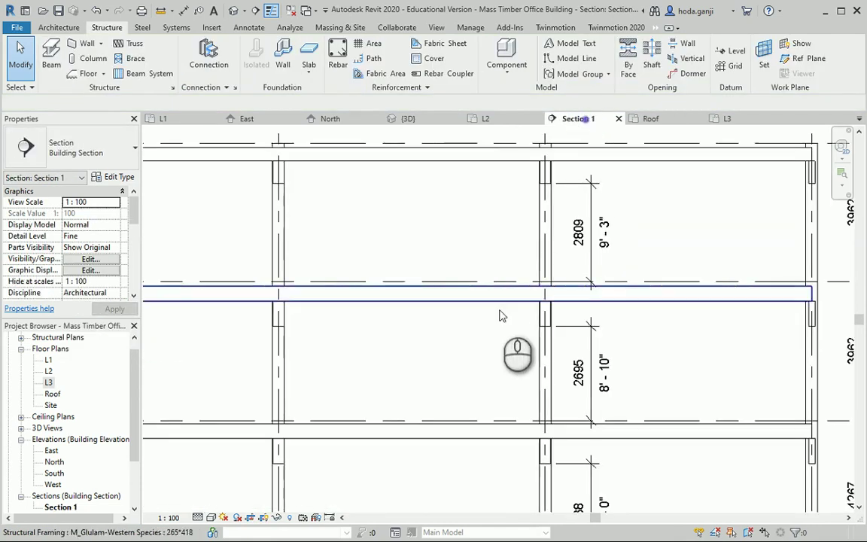
pyautogui.scroll(2, 587, 183)
pyautogui.scroll(2, 587, 184)
pyautogui.scroll(2, 410, 219)
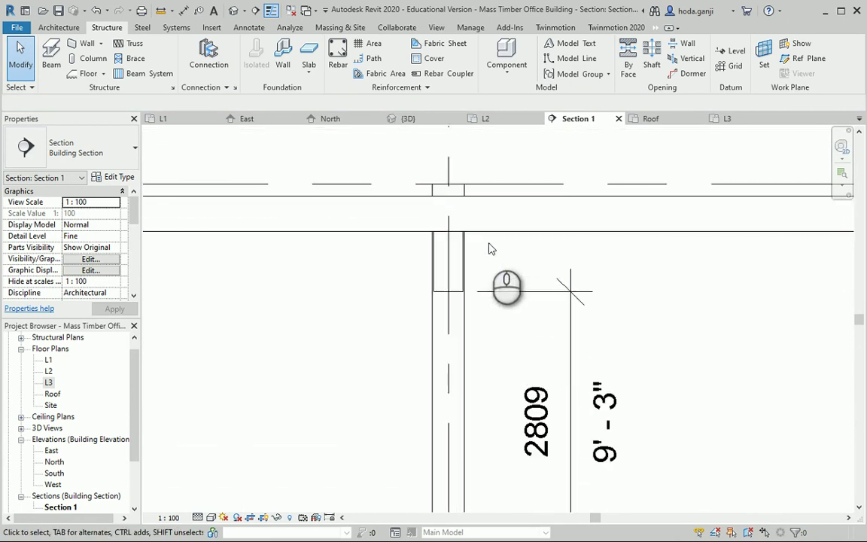
pyautogui.click(500, 234)
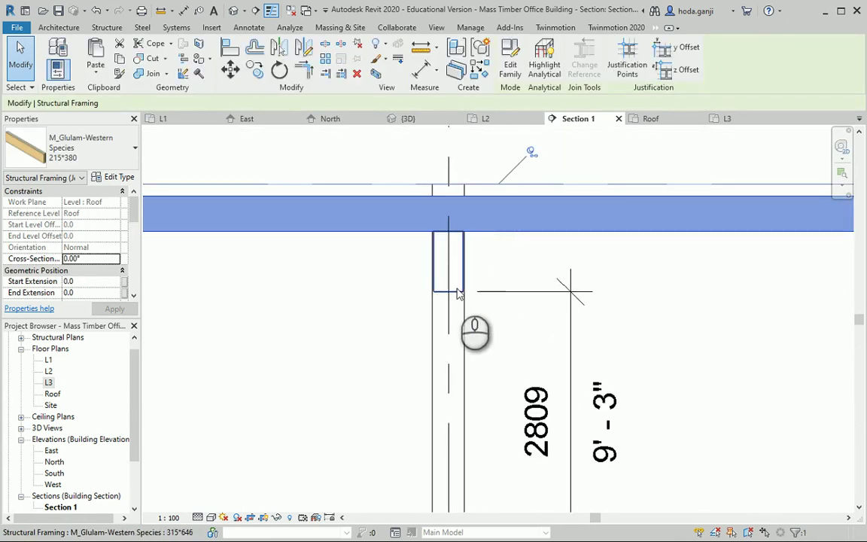
pyautogui.click(455, 293)
pyautogui.click(508, 257)
pyautogui.scroll(-3, 508, 257)
pyautogui.scroll(-2, 435, 267)
pyautogui.scroll(-1, 570, 282)
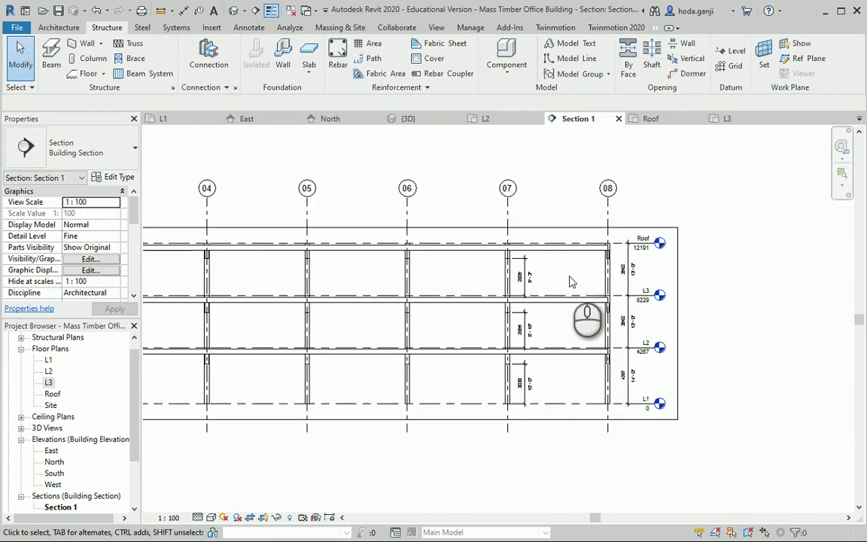
# Step: Open the default 3D view and orbit the timber frame to an isometric angle
pyautogui.click(233, 10)
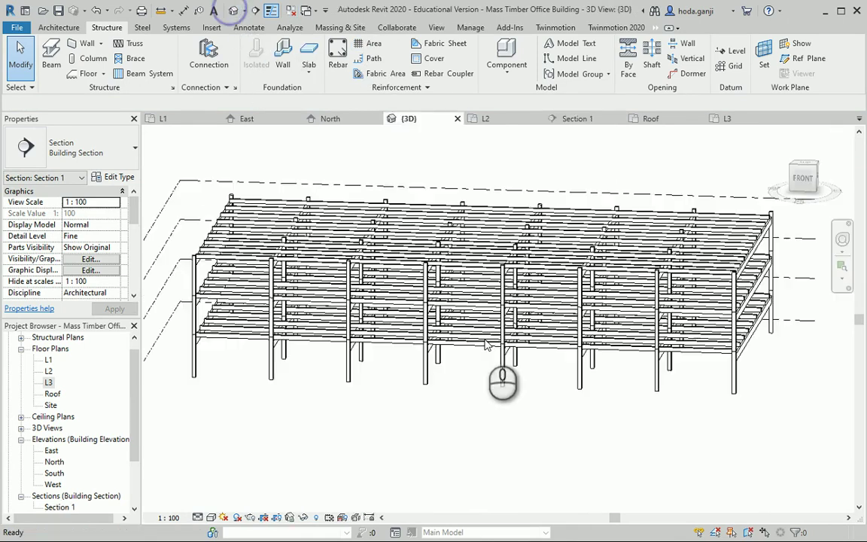
pyautogui.moveTo(602, 372)
pyautogui.keyDown('shift'); pyautogui.mouseDown(button='middle')
pyautogui.moveTo(595, 444)
pyautogui.moveTo(603, 433)
pyautogui.mouseUp(button='middle'); pyautogui.keyUp('shift')
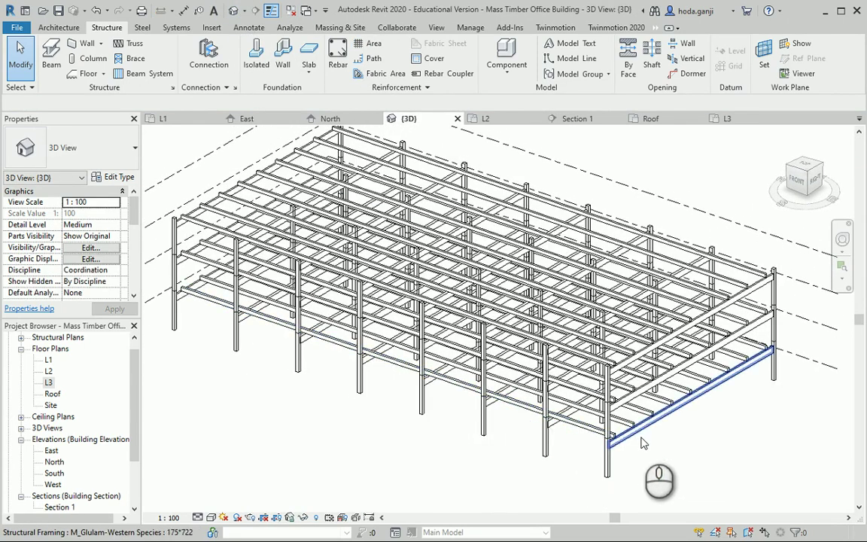
pyautogui.keyDown('shift'); pyautogui.moveTo(683, 437); pyautogui.dragTo(708, 431, button='middle'); pyautogui.keyUp('shift')
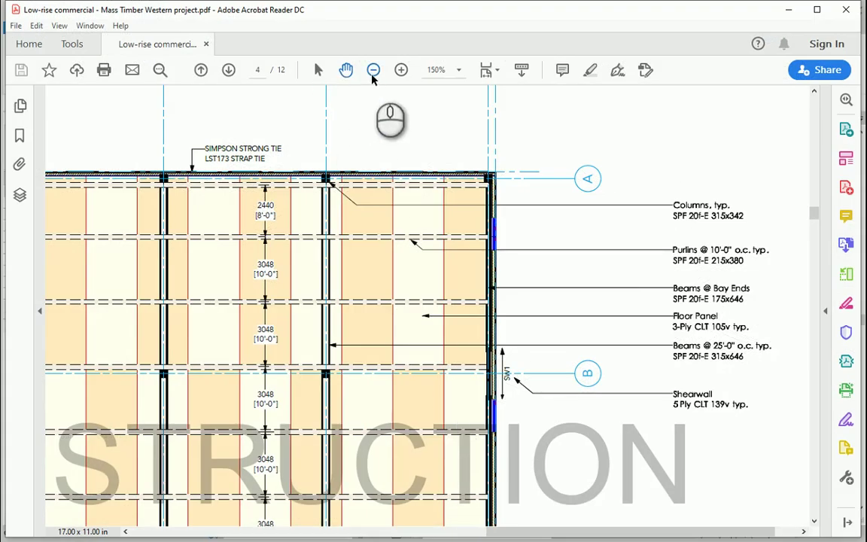
# Step: Zoom the PDF out to 75% and scroll up from page 4 to the page 2 renders
pyautogui.click(374, 70)
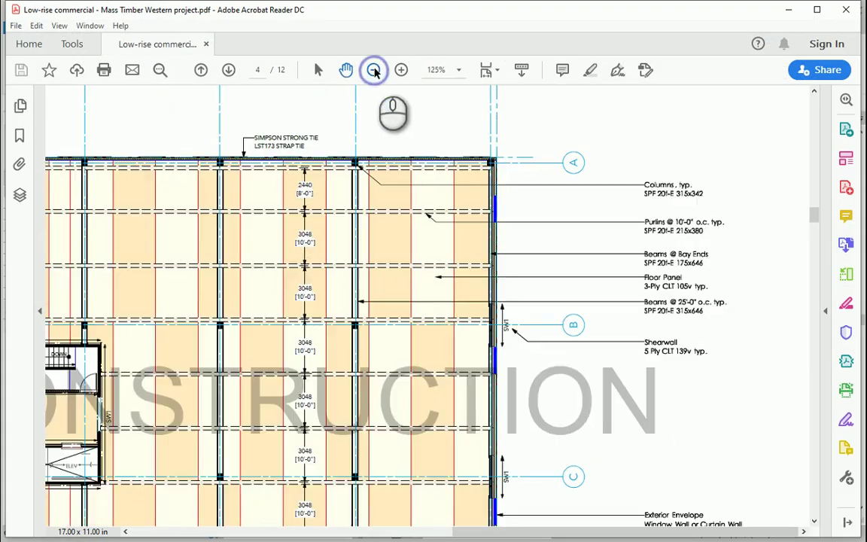
pyautogui.scroll(-2, 452, 316)
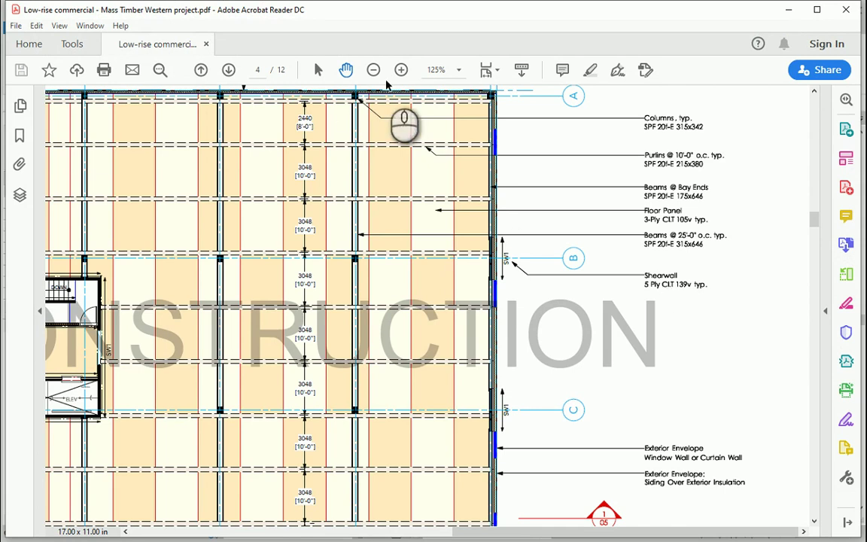
pyautogui.click(374, 70)
pyautogui.click(374, 70)
pyautogui.scroll(5, 412, 165)
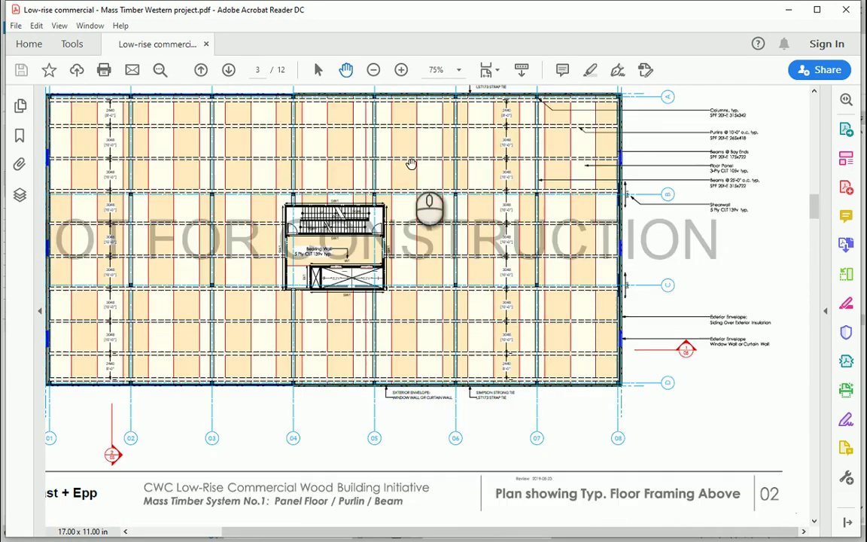
pyautogui.scroll(3, 411, 165)
pyautogui.scroll(5, 412, 165)
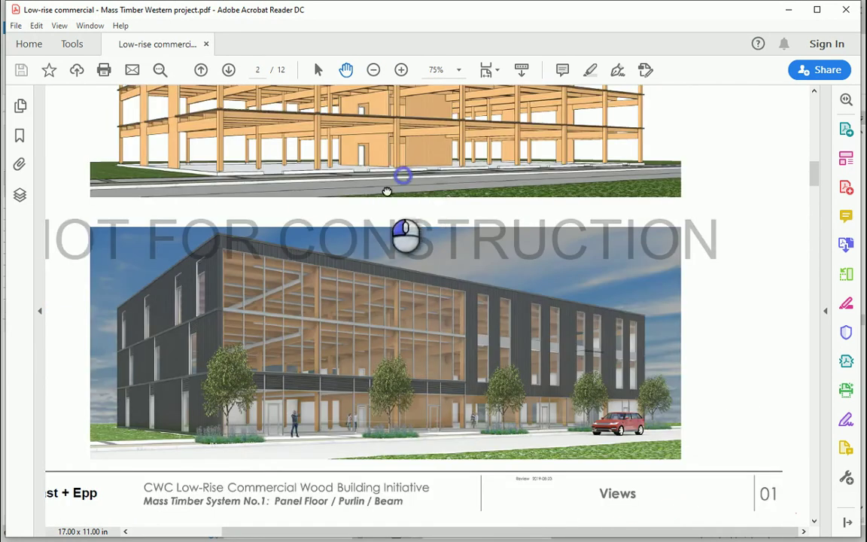
pyautogui.scroll(3, 396, 181)
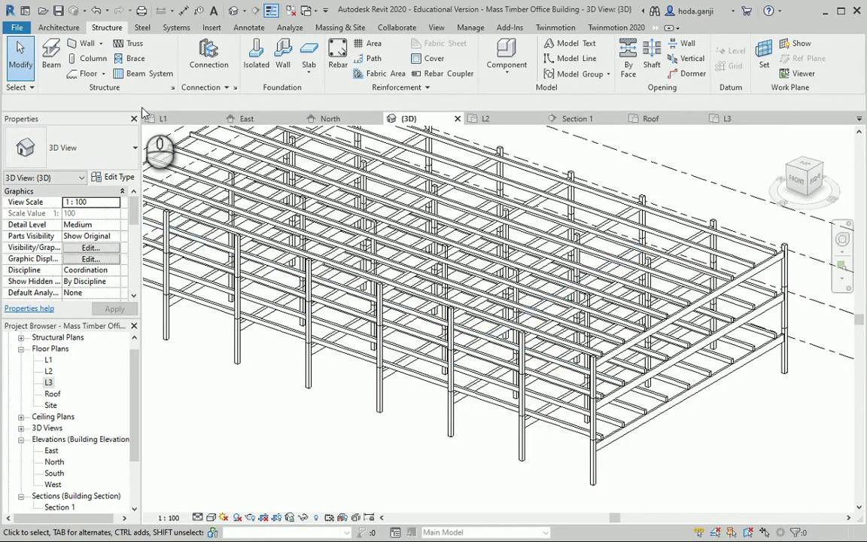
# Step: Switch to the L1 floor plan
pyautogui.click(173, 119)
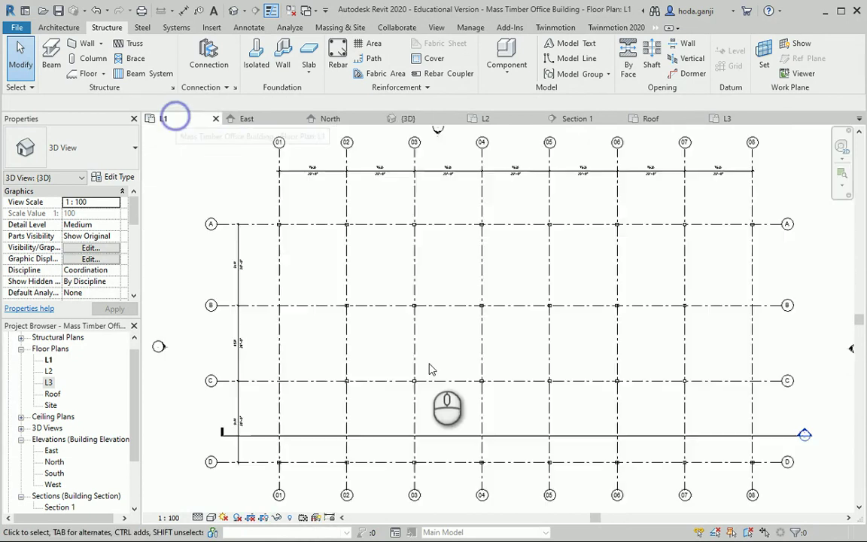
pyautogui.scroll(1, 760, 410)
pyautogui.scroll(3, 767, 292)
pyautogui.scroll(2, 768, 292)
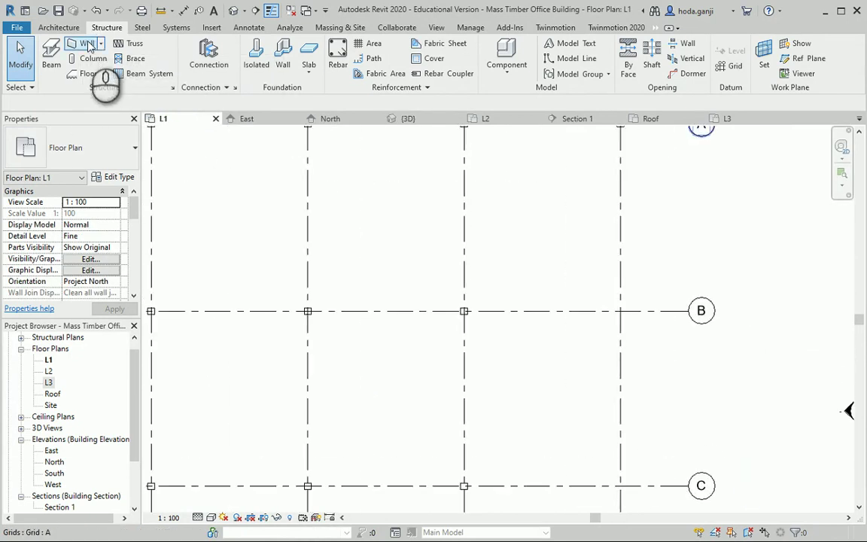
# Step: Start a structural wall, duplicate its type as Shearwall-139v and edit its structural layer
pyautogui.click(88, 46)
pyautogui.click(119, 177)
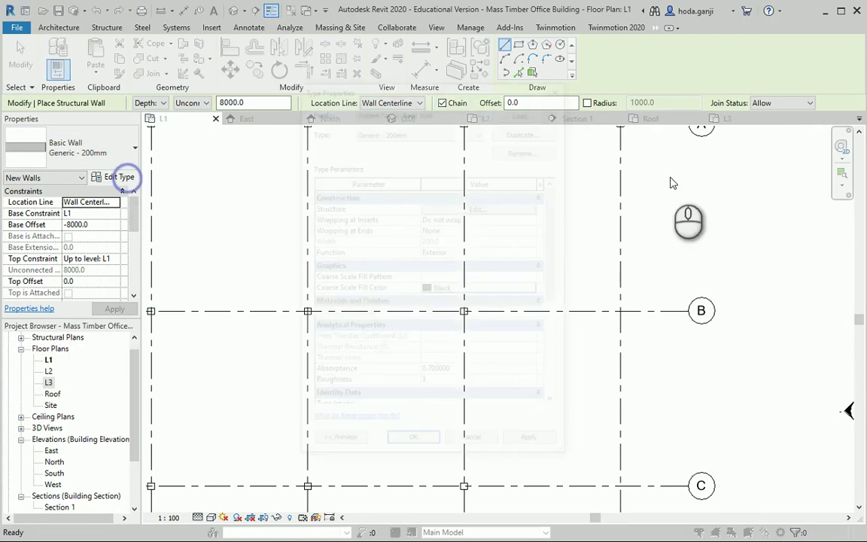
pyautogui.click(527, 130)
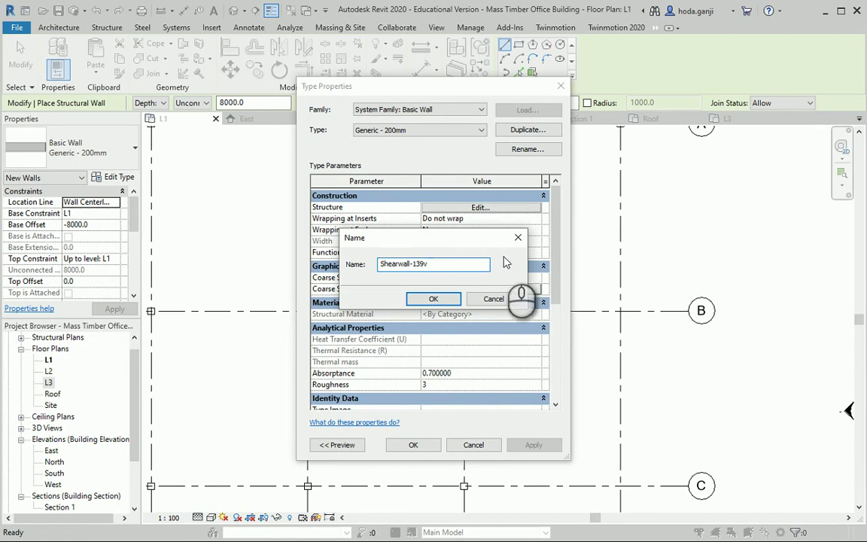
pyautogui.click(433, 299)
pyautogui.click(482, 207)
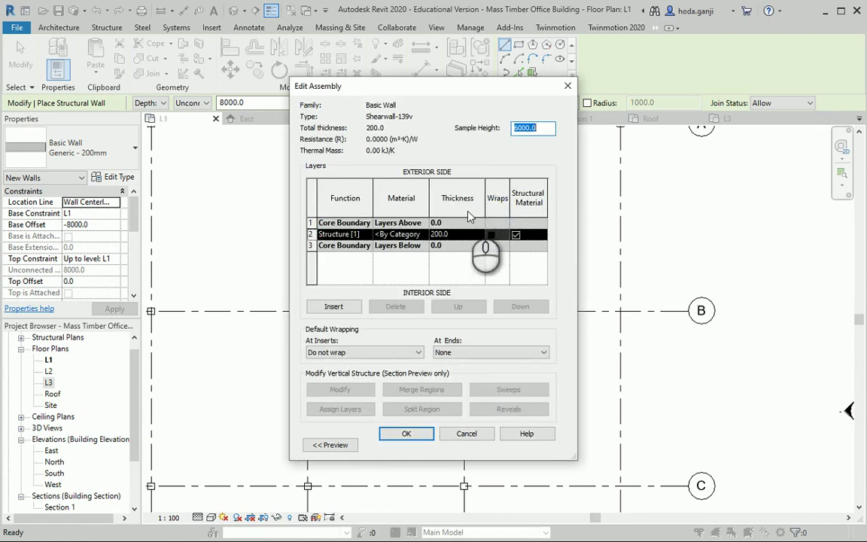
pyautogui.click(450, 235)
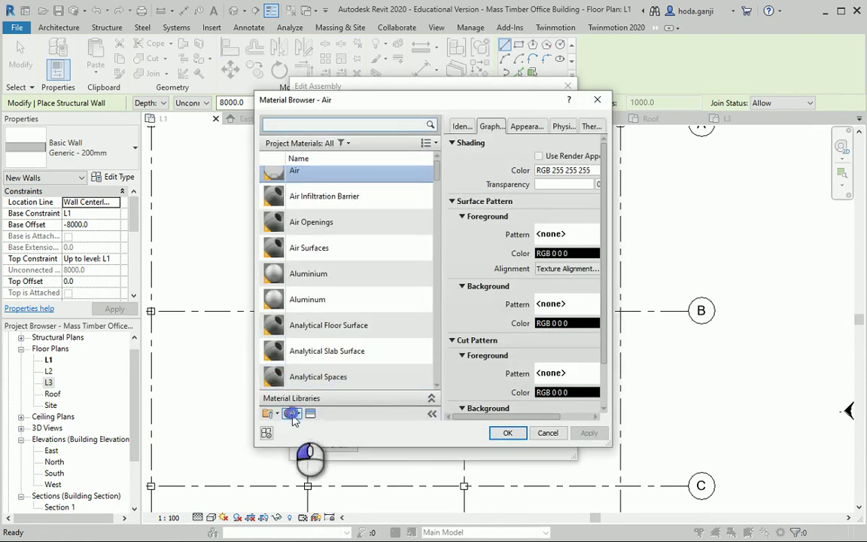
# Step: Create a new material named CLT
pyautogui.click(292, 415)
pyautogui.click(304, 425)
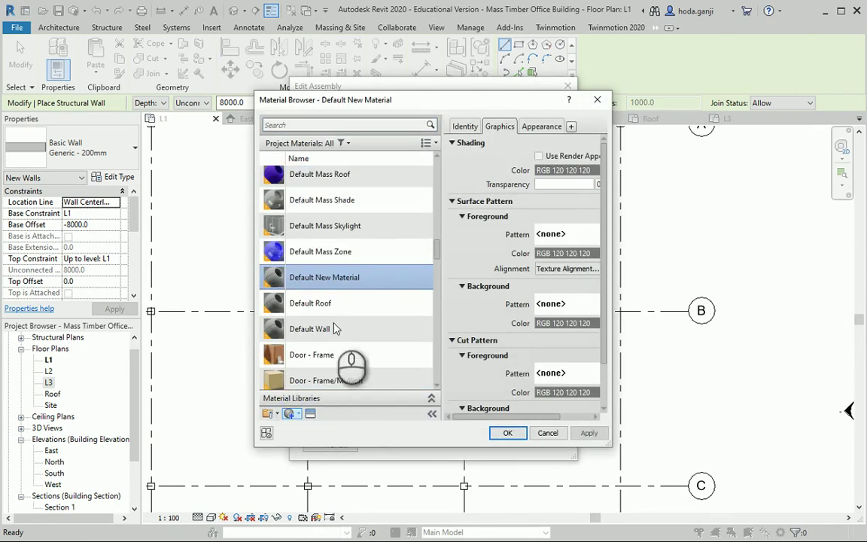
pyautogui.rightClick(313, 276)
pyautogui.click(347, 313)
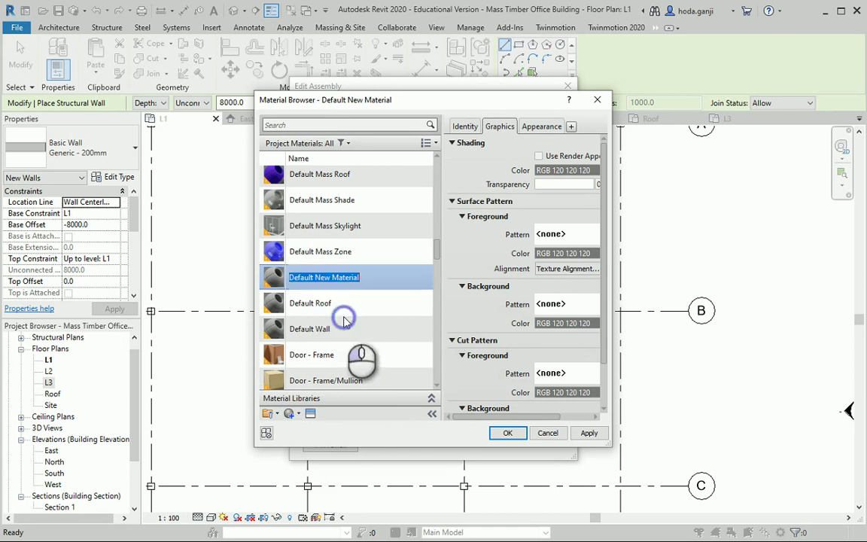
pyautogui.write('CLT')
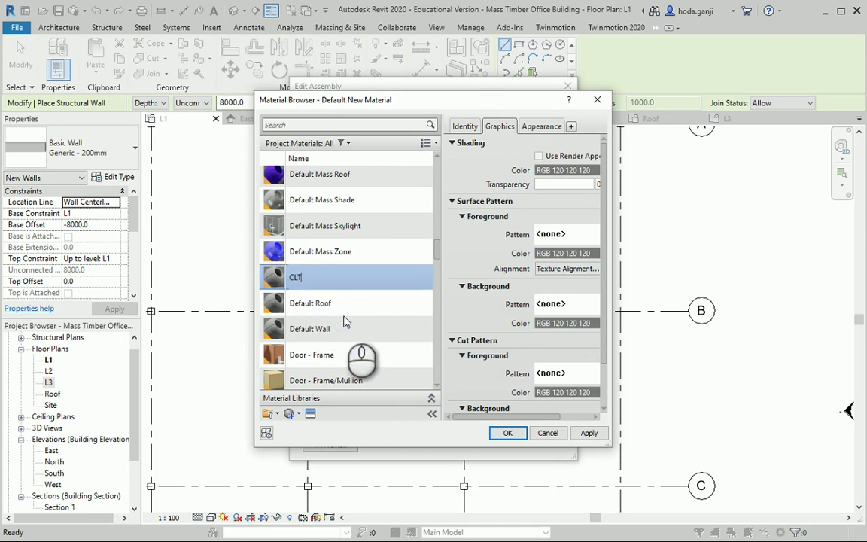
pyautogui.press('Return')
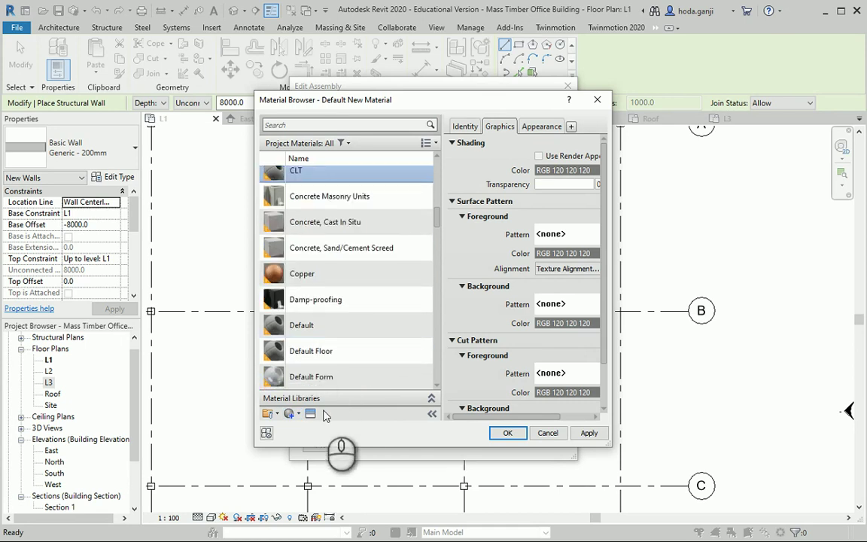
# Step: Give the CLT material the Plywood - Weathered wood appearance asset
pyautogui.click(311, 415)
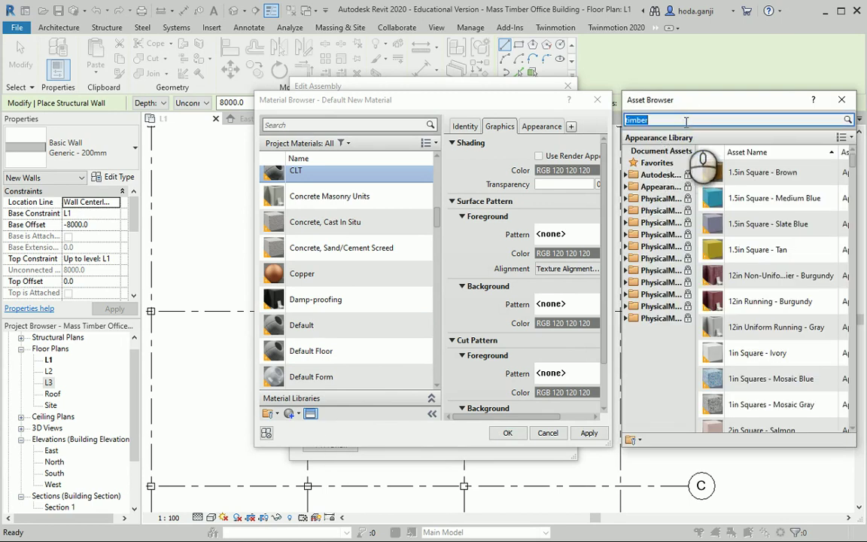
pyautogui.press('Return')
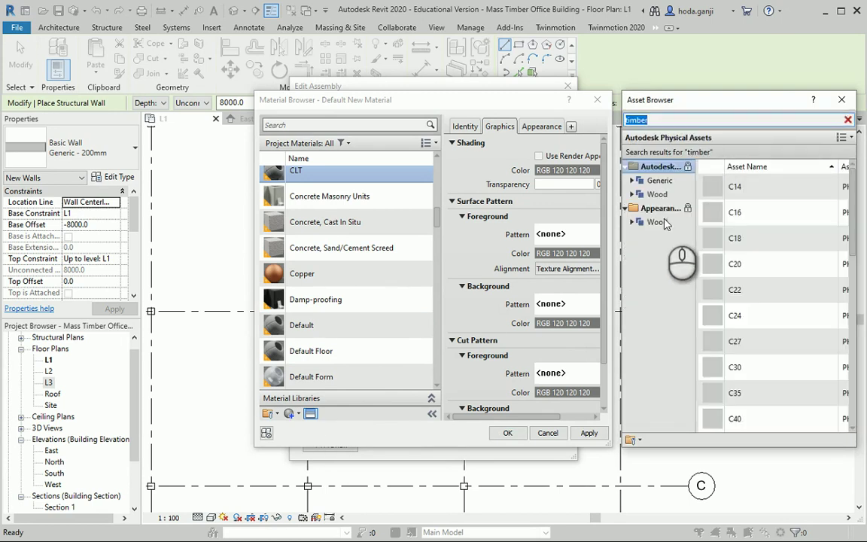
pyautogui.click(652, 222)
pyautogui.click(758, 215)
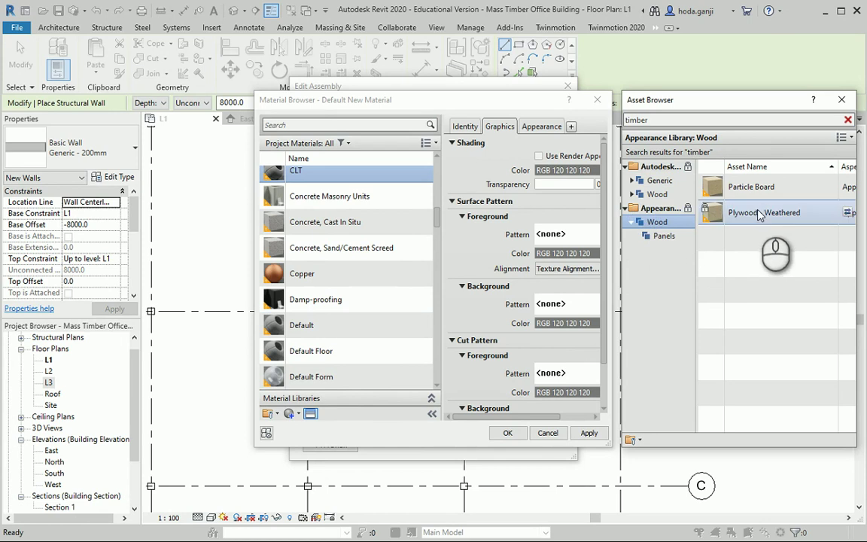
pyautogui.doubleClick(760, 215)
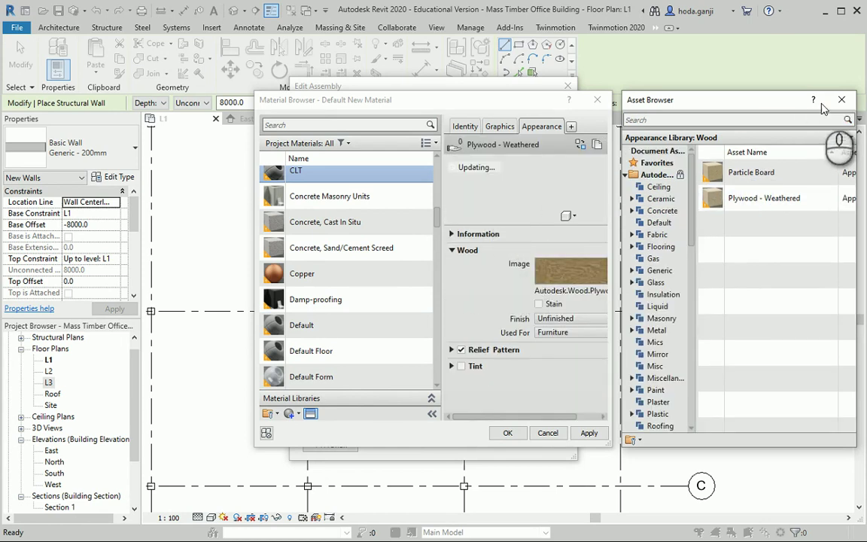
pyautogui.click(841, 99)
# Step: Set CLT's shading colour to pale yellow and accept the material and layer structure
pyautogui.click(499, 125)
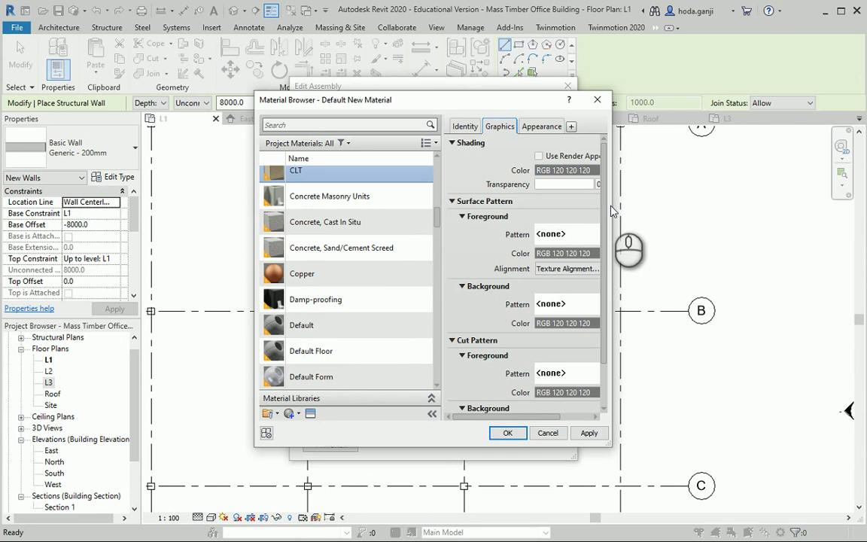
pyautogui.moveTo(615, 208); pyautogui.dragTo(740, 208)
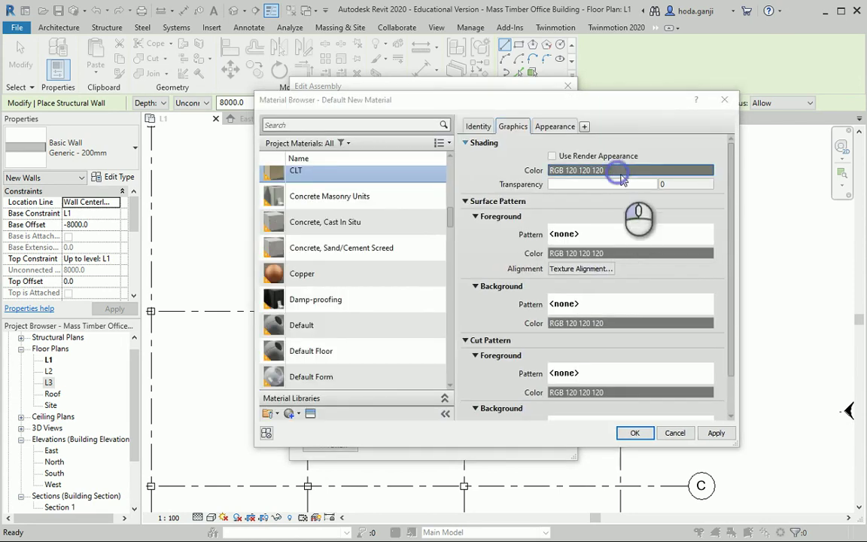
pyautogui.click(615, 170)
pyautogui.click(531, 193)
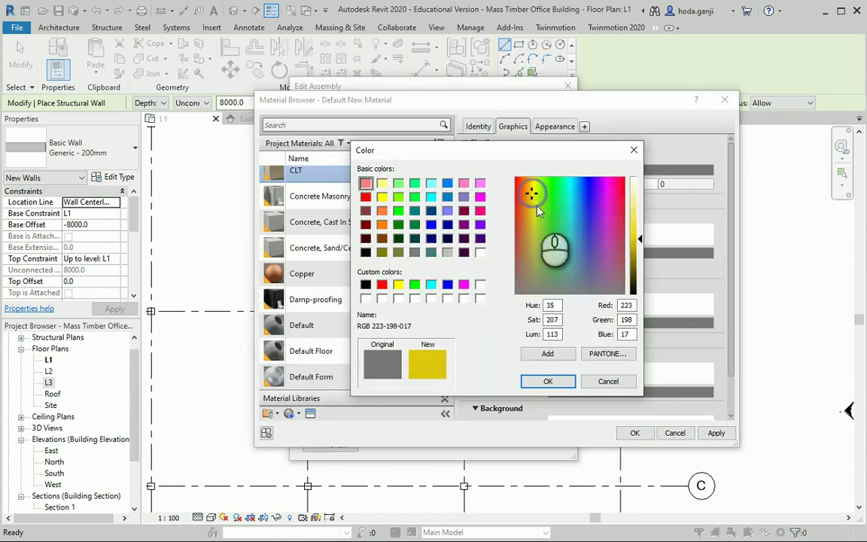
pyautogui.click(634, 211)
pyautogui.click(559, 380)
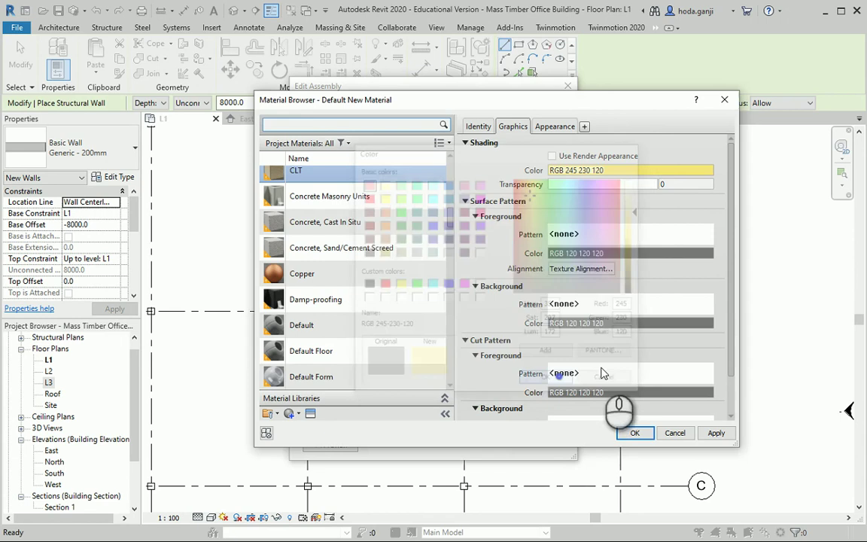
pyautogui.click(641, 433)
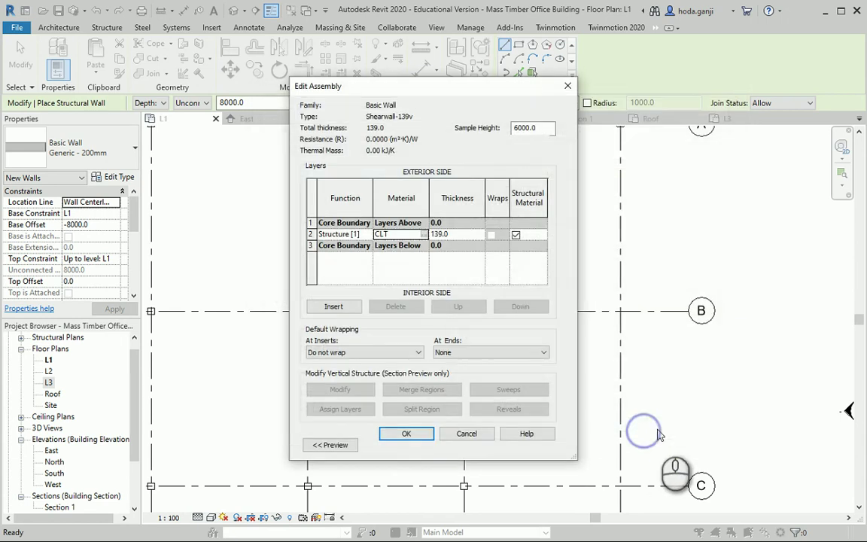
pyautogui.click(406, 434)
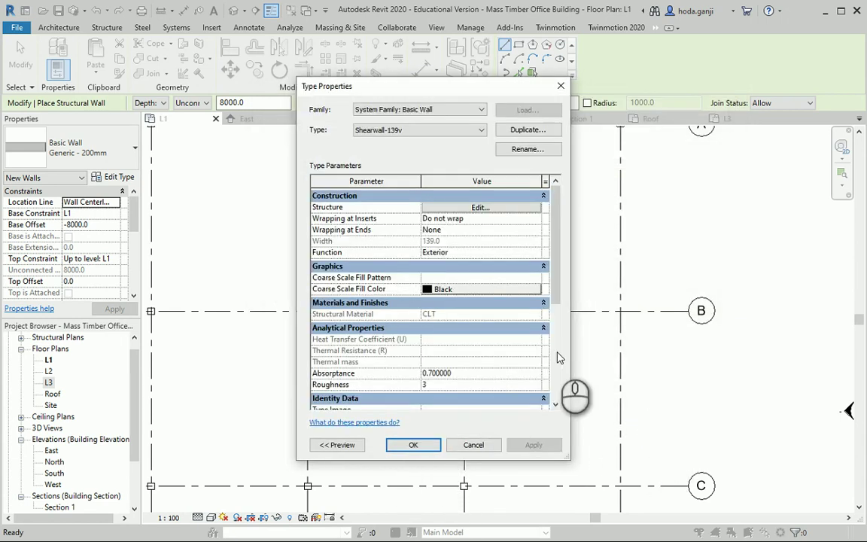
# Step: Draw a Shearwall-139v wall at grid 08/B and extend it across grid B to 2000
pyautogui.click(413, 444)
pyautogui.scroll(2, 624, 286)
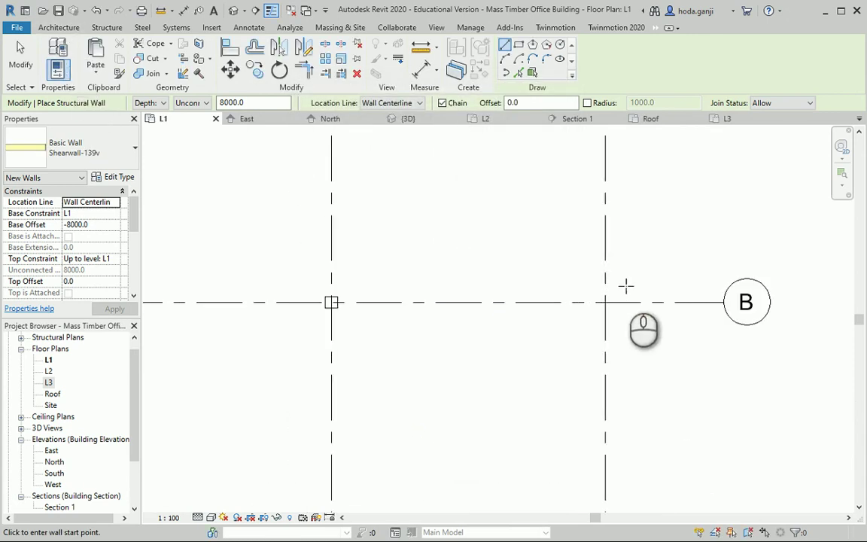
pyautogui.scroll(2, 600, 304)
pyautogui.click(595, 312)
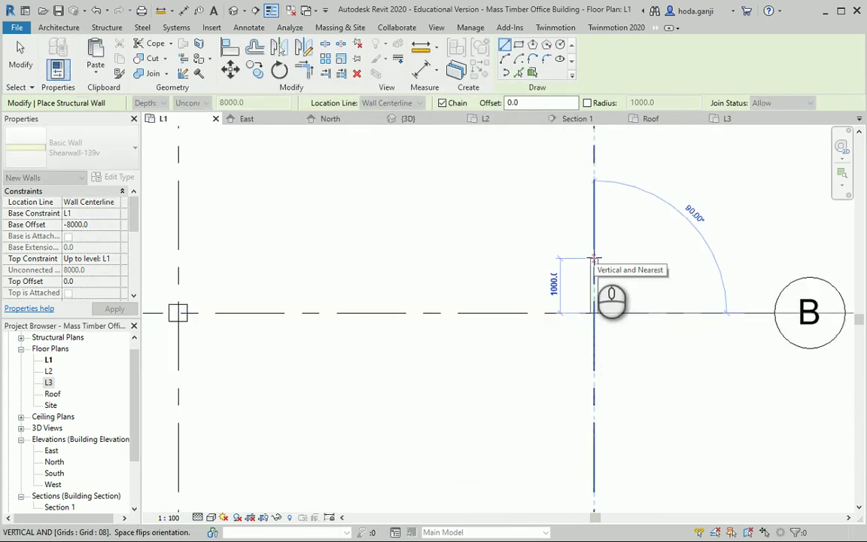
pyautogui.scroll(-3, 595, 258)
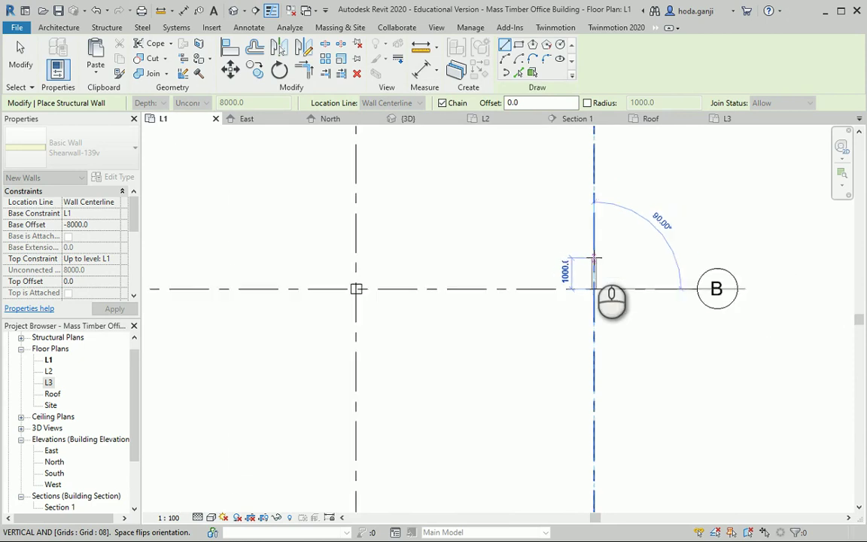
pyautogui.scroll(2, 595, 246)
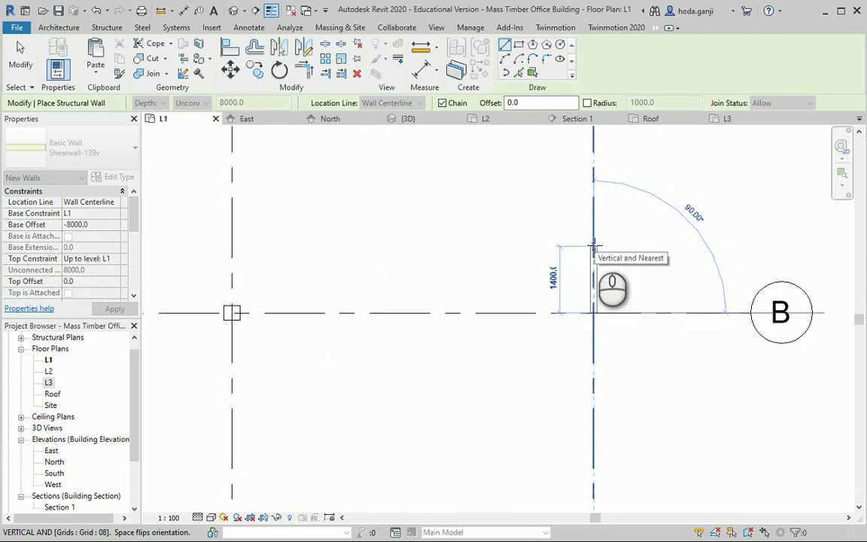
pyautogui.click(593, 264)
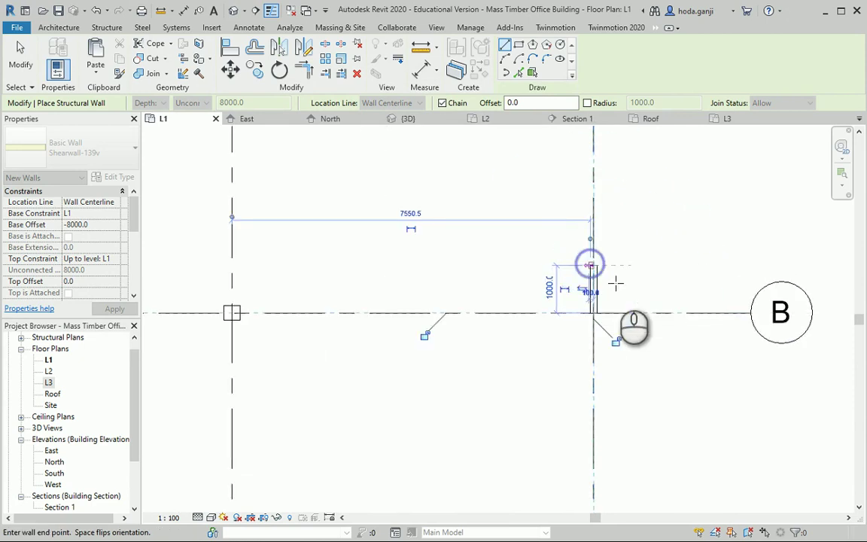
pyautogui.press('Escape')
pyautogui.press('Escape')
pyautogui.click(595, 297)
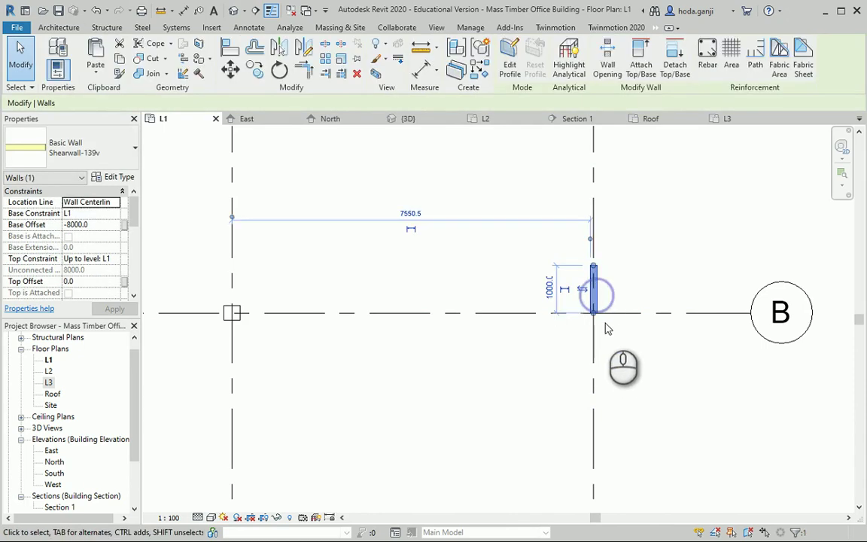
pyautogui.moveTo(595, 312); pyautogui.dragTo(595, 360)
# Step: Set the wall's top constraint to Roof with base offset 0, then view it in 3D
pyautogui.scroll(-3, 606, 296)
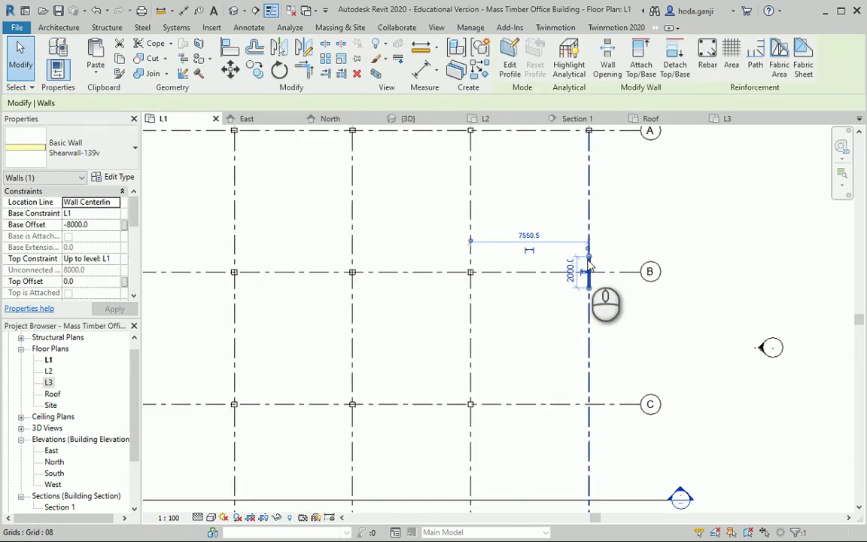
pyautogui.scroll(1, 602, 300)
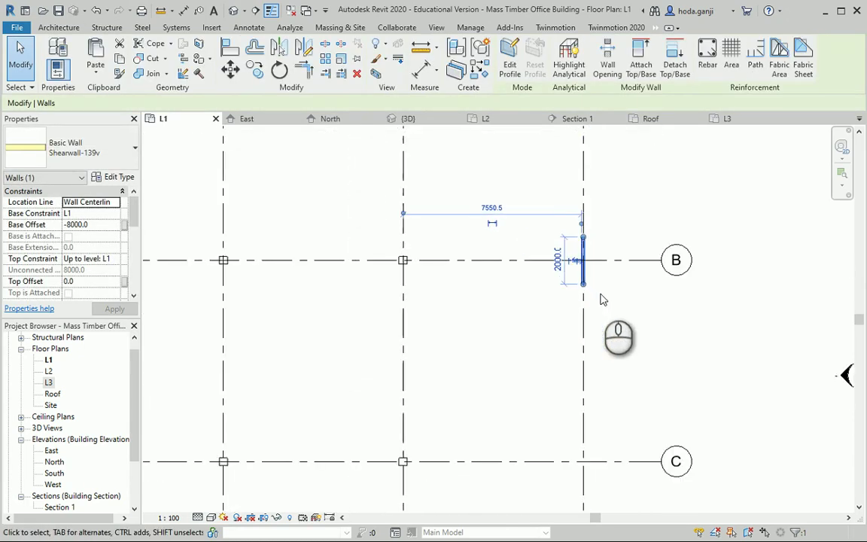
pyautogui.click(117, 262)
pyautogui.click(88, 303)
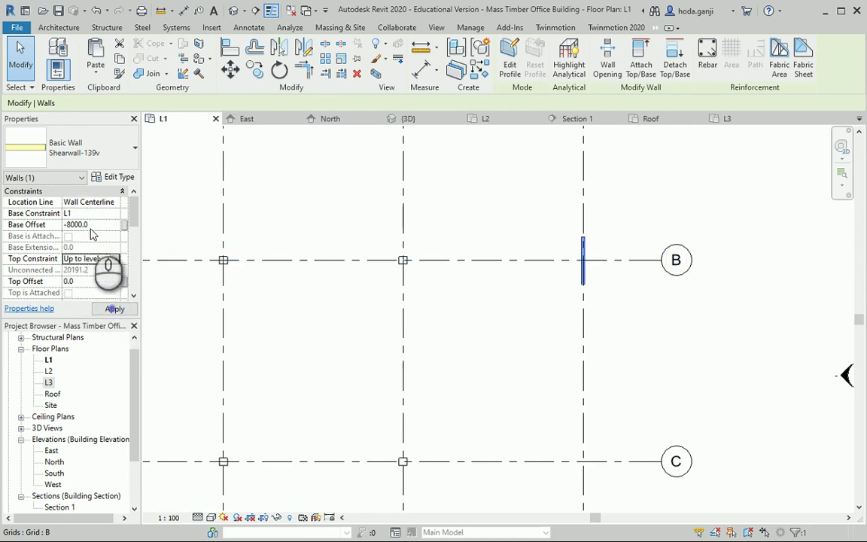
pyautogui.click(91, 225)
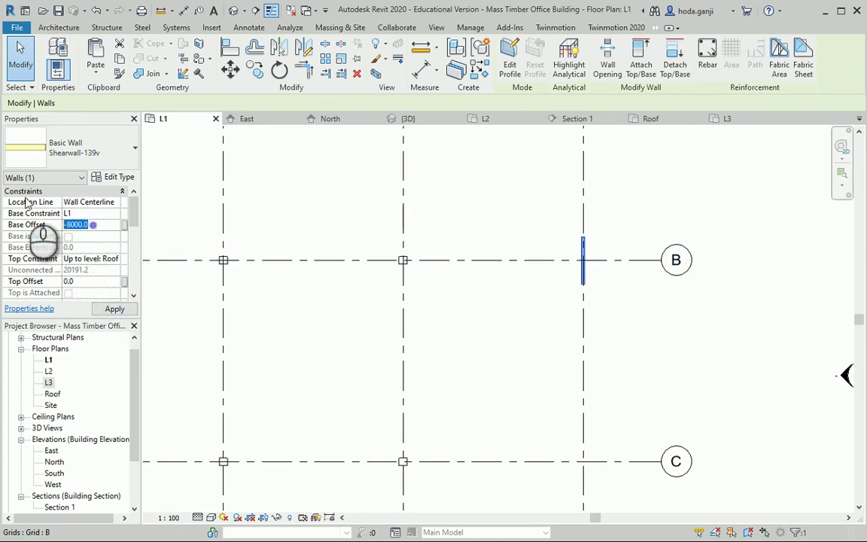
pyautogui.write('0')
pyautogui.click(114, 308)
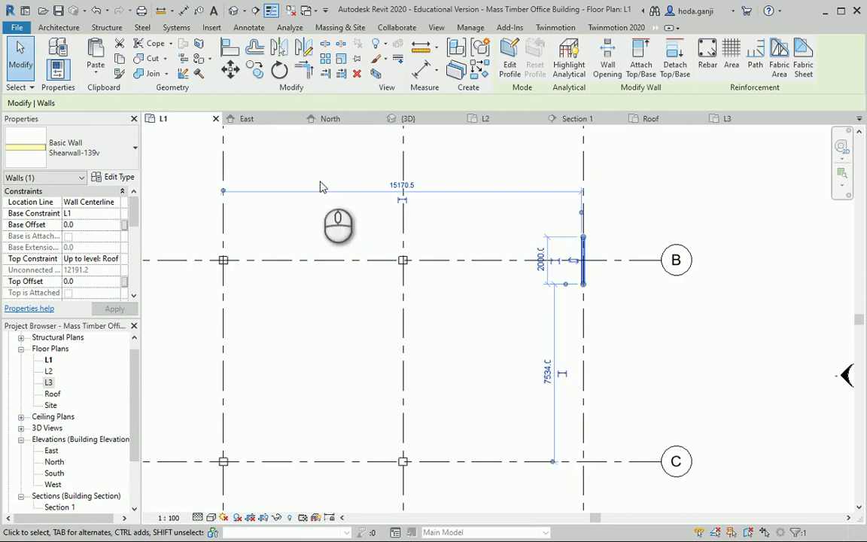
pyautogui.click(236, 15)
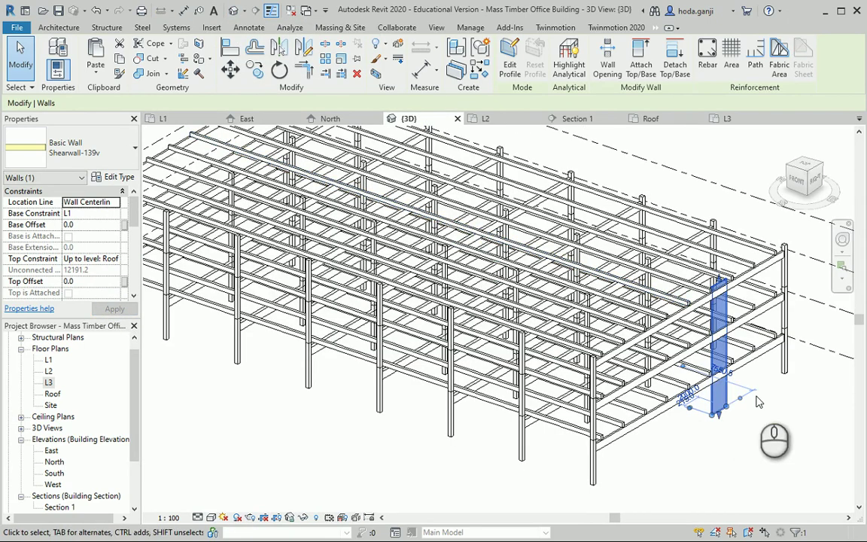
# Step: Clear the selection and return to the L1 floor plan
pyautogui.scroll(2, 722, 339)
pyautogui.click(678, 430)
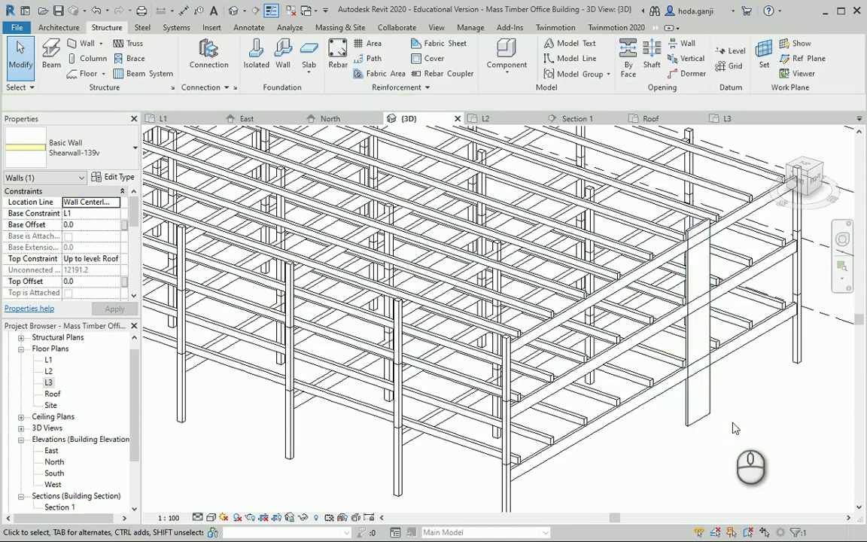
pyautogui.scroll(2, 736, 362)
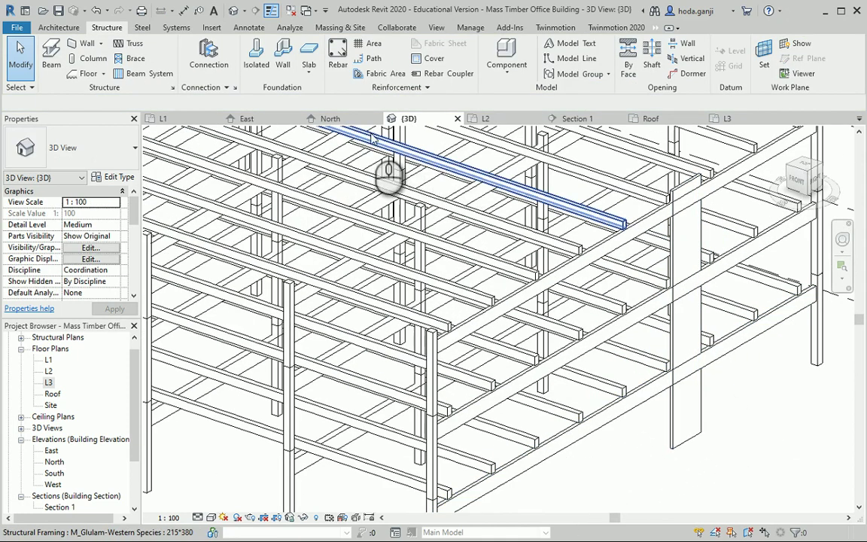
pyautogui.click(162, 119)
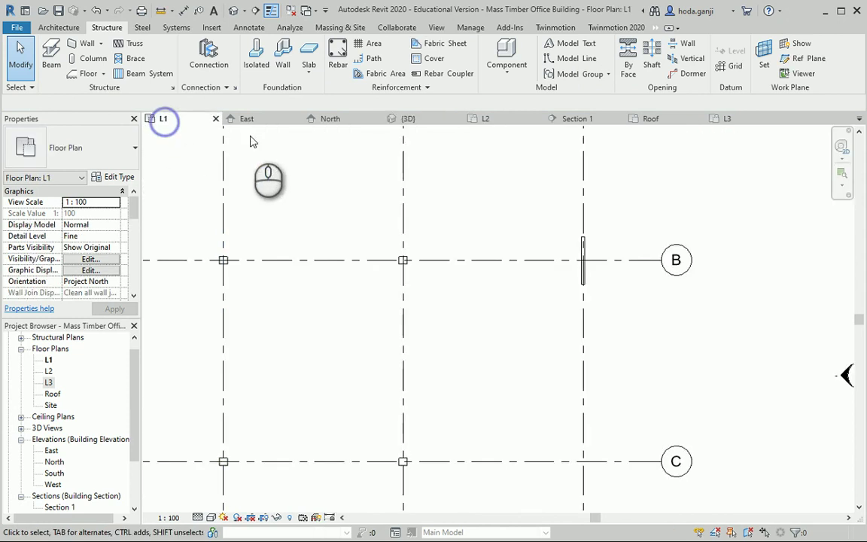
# Step: Copy the grid B shear wall on grid 08 onto grid C
pyautogui.moveTo(553, 193); pyautogui.dragTo(629, 307)
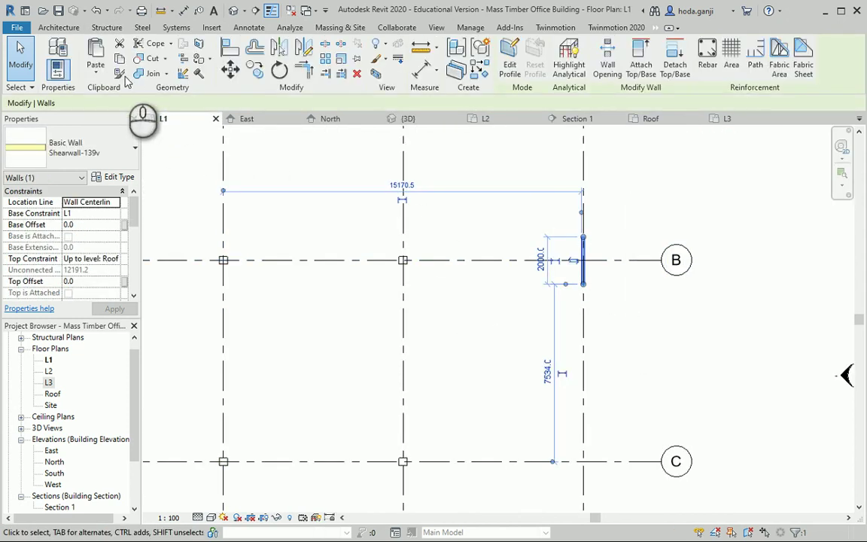
pyautogui.click(120, 59)
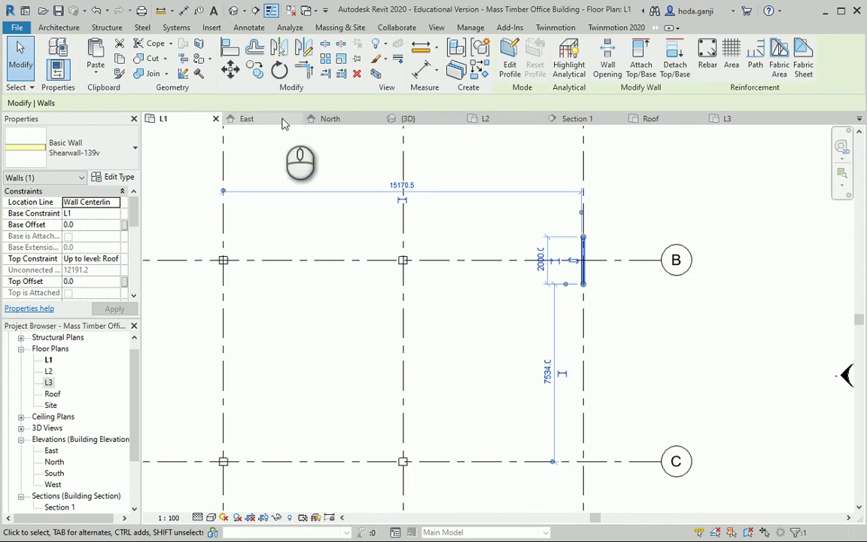
pyautogui.click(254, 69)
pyautogui.click(619, 261)
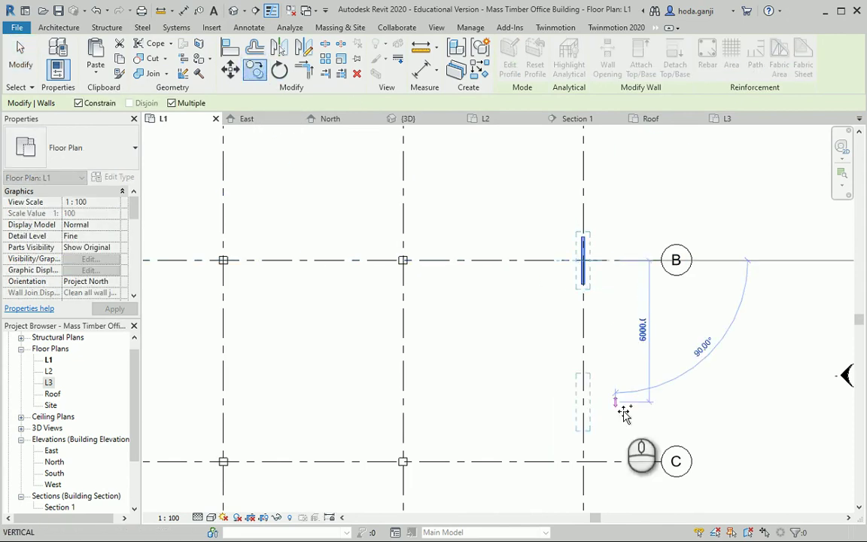
pyautogui.click(614, 414)
pyautogui.scroll(-1, 610, 242)
pyautogui.press('Escape')
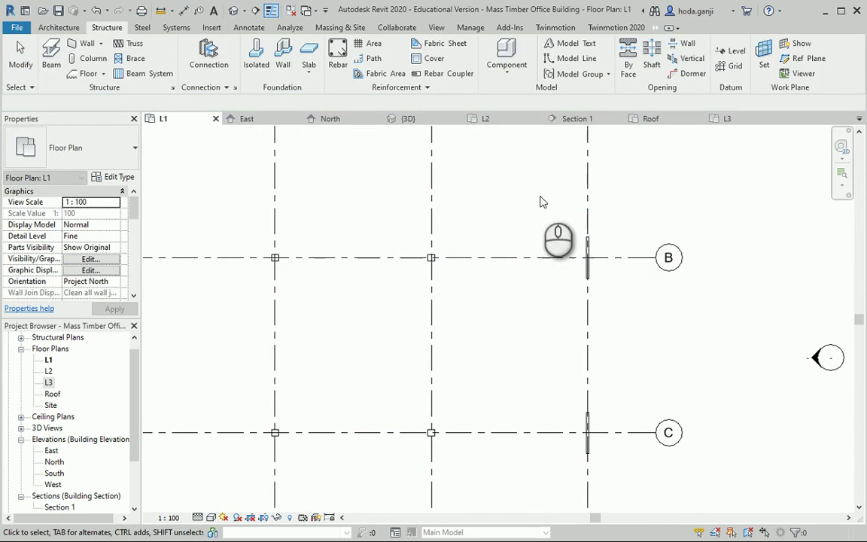
# Step: Copy both grid 08 shear walls to grid 01 at the other building end
pyautogui.moveTo(538, 194); pyautogui.dragTo(627, 475)
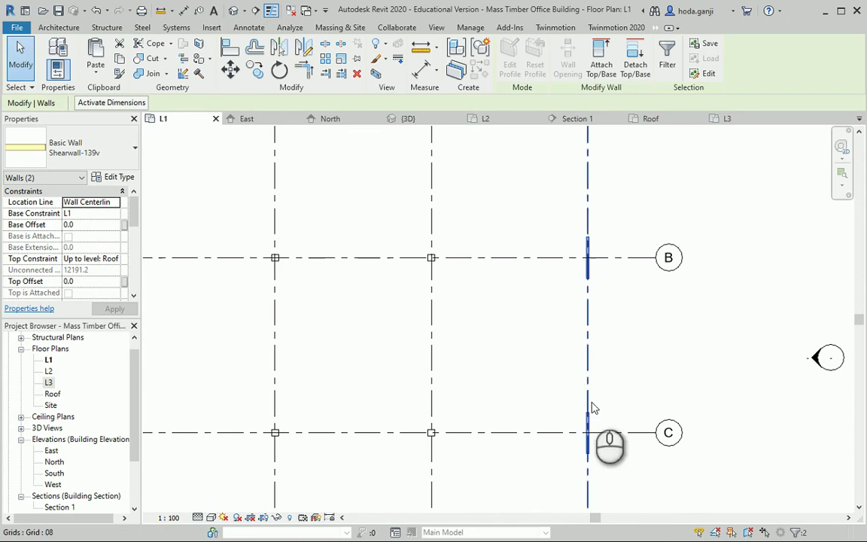
pyautogui.scroll(-2, 745, 452)
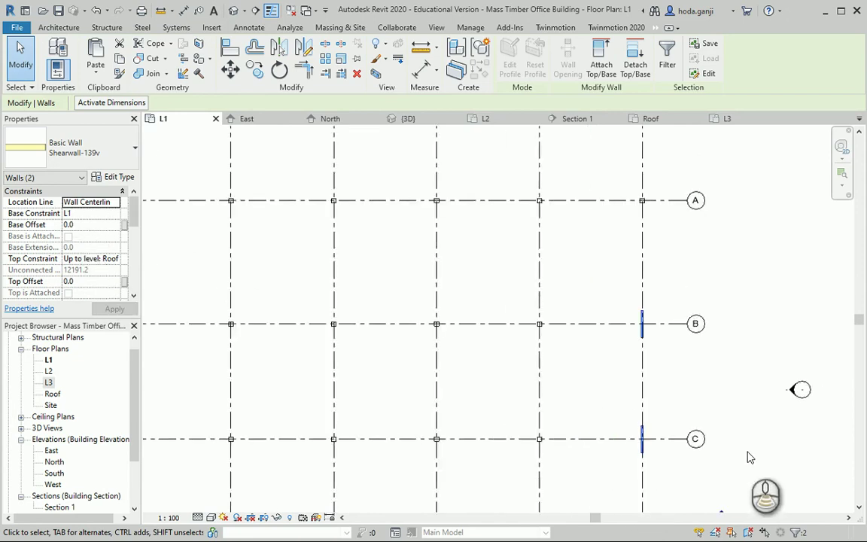
pyautogui.scroll(-2, 715, 432)
pyautogui.scroll(-2, 692, 459)
pyautogui.scroll(2, 683, 476)
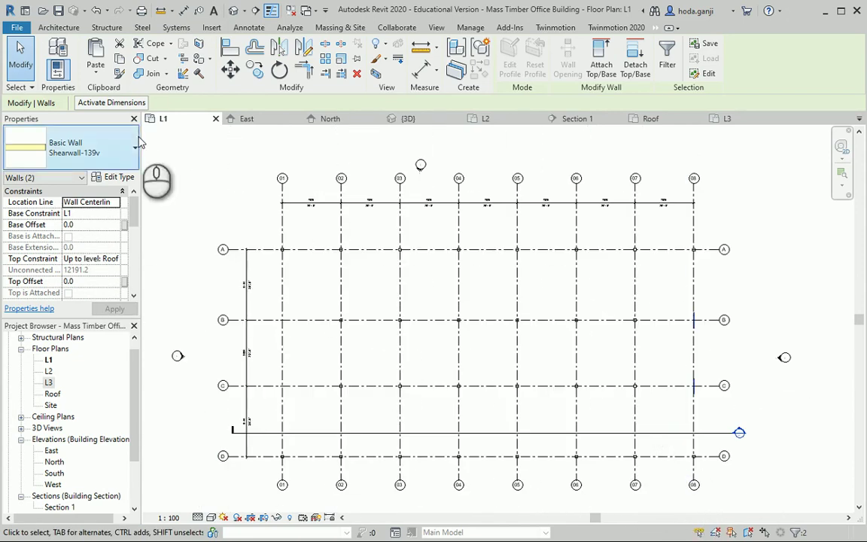
pyautogui.click(256, 76)
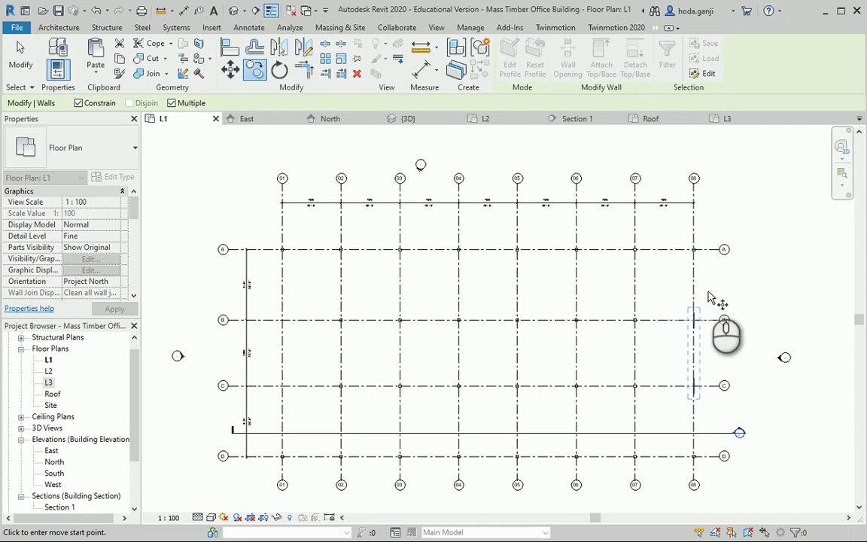
pyautogui.click(695, 279)
pyautogui.click(284, 280)
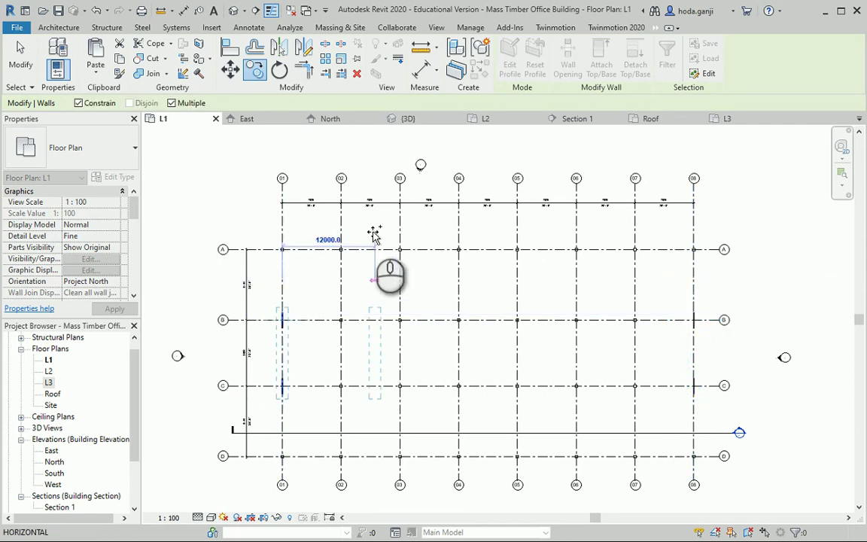
pyautogui.press('Escape')
pyautogui.press('Escape')
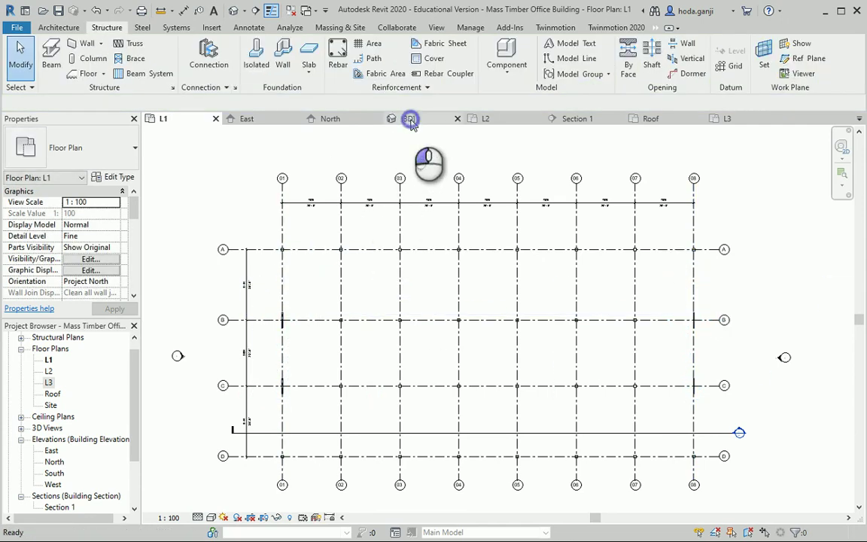
# Step: Review the PDF's timber-frame render and structural notes at 100% zoom across pages 1-2
pyautogui.click(408, 119)
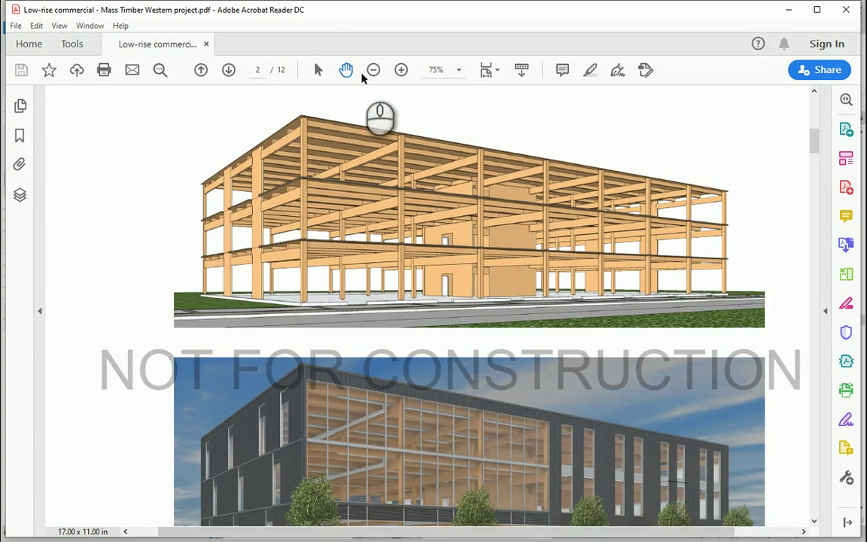
pyautogui.click(402, 69)
pyautogui.scroll(5, 274, 256)
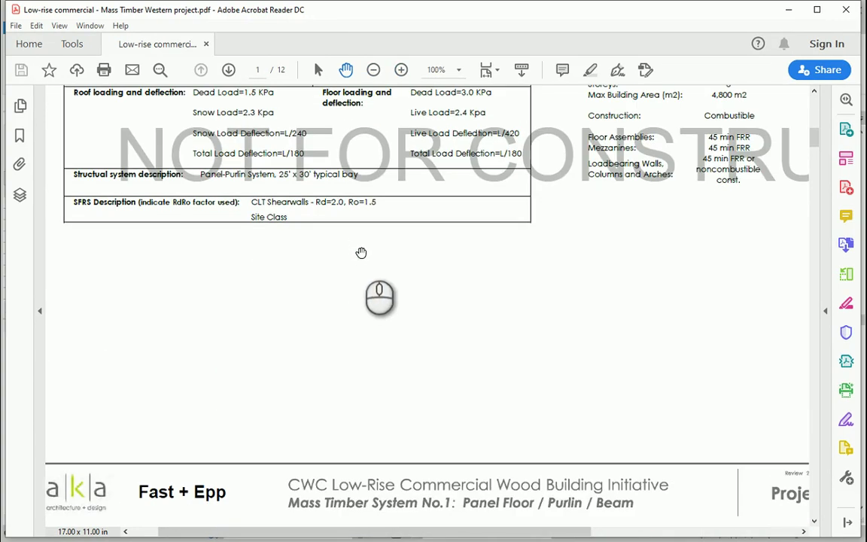
pyautogui.scroll(-5, 358, 259)
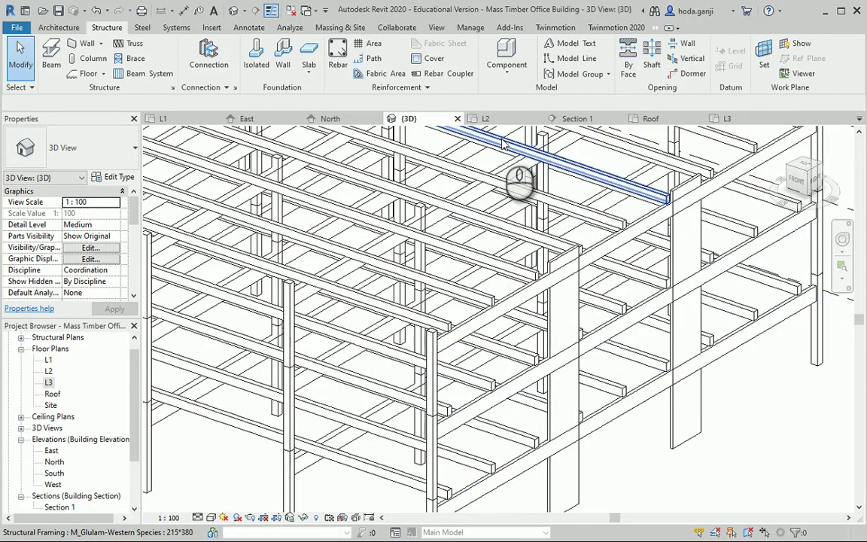
# Step: On the L2 plan, split the glulam beam where it meets the shear wall
pyautogui.click(491, 118)
pyautogui.scroll(-5, 459, 304)
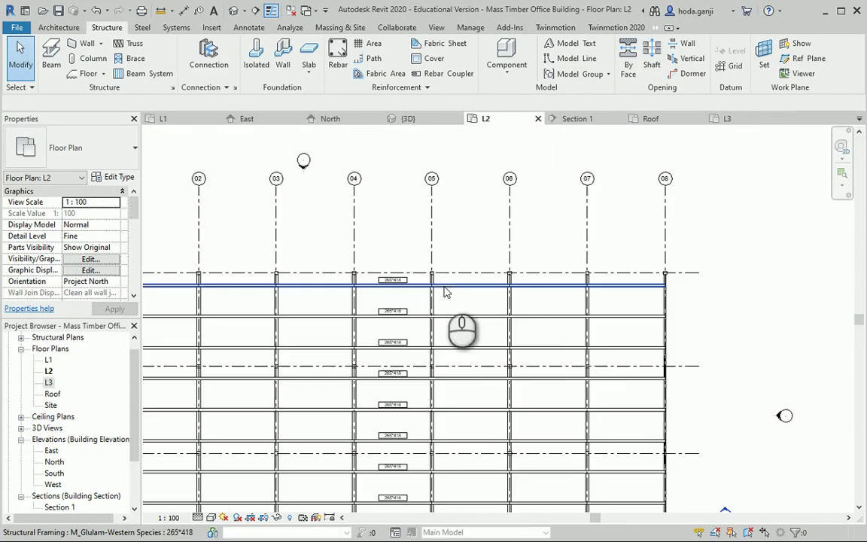
pyautogui.scroll(5, 677, 376)
pyautogui.scroll(3, 682, 354)
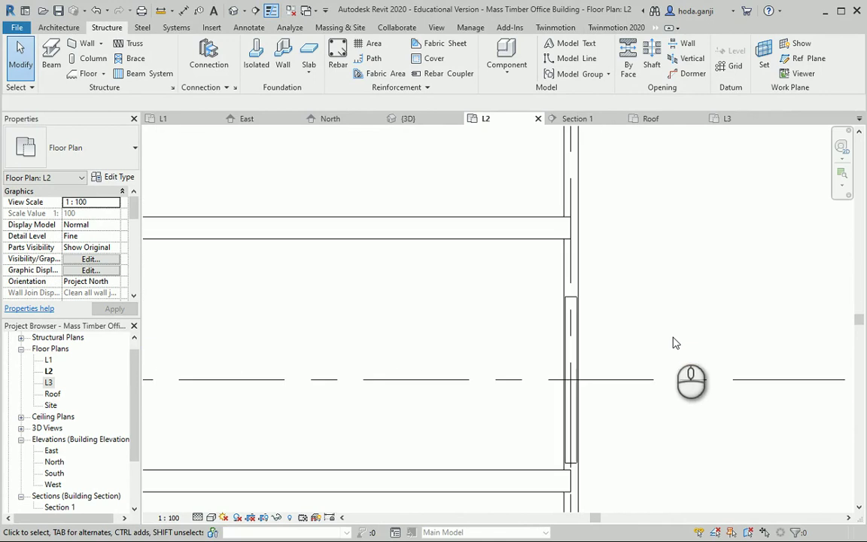
pyautogui.click(581, 277)
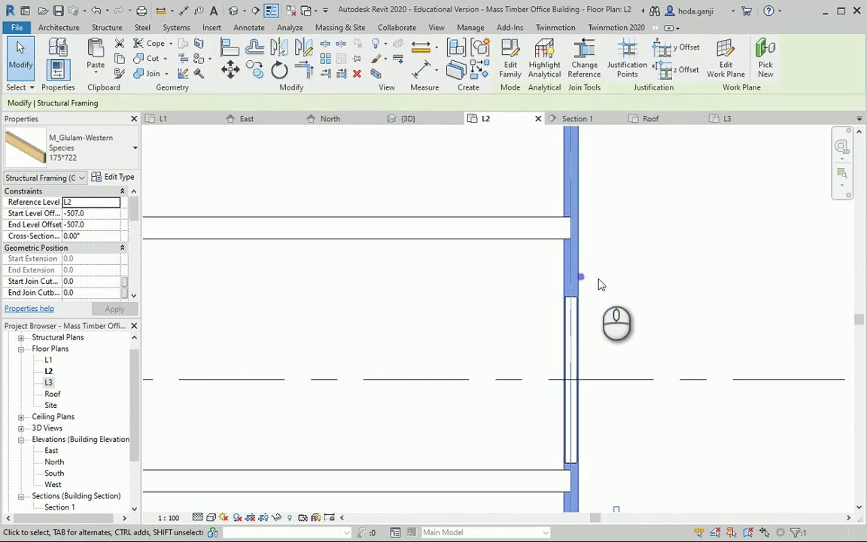
pyautogui.click(327, 45)
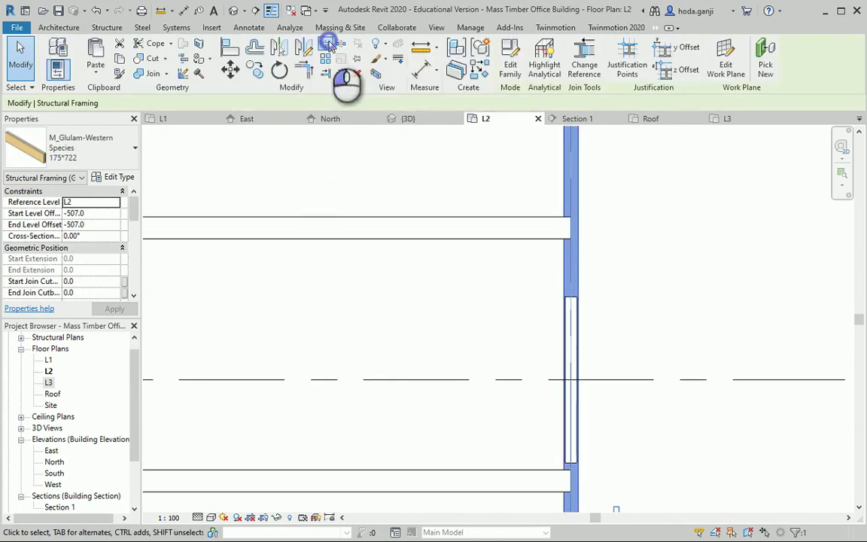
pyautogui.click(580, 277)
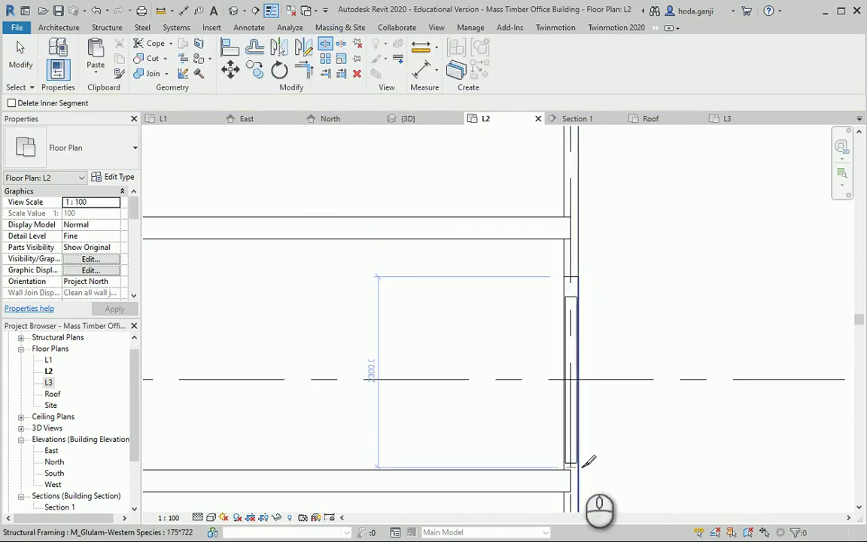
pyautogui.press('Escape')
# Step: Inspect the lower beam piece and try the Align (AL) tool, then cancel it
pyautogui.click(584, 291)
pyautogui.scroll(2, 589, 284)
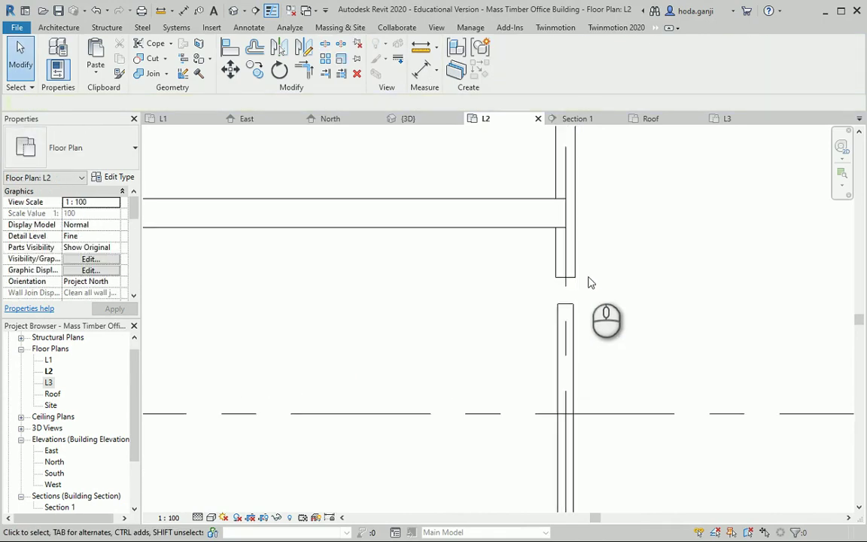
pyautogui.press('a')
pyautogui.press('l')
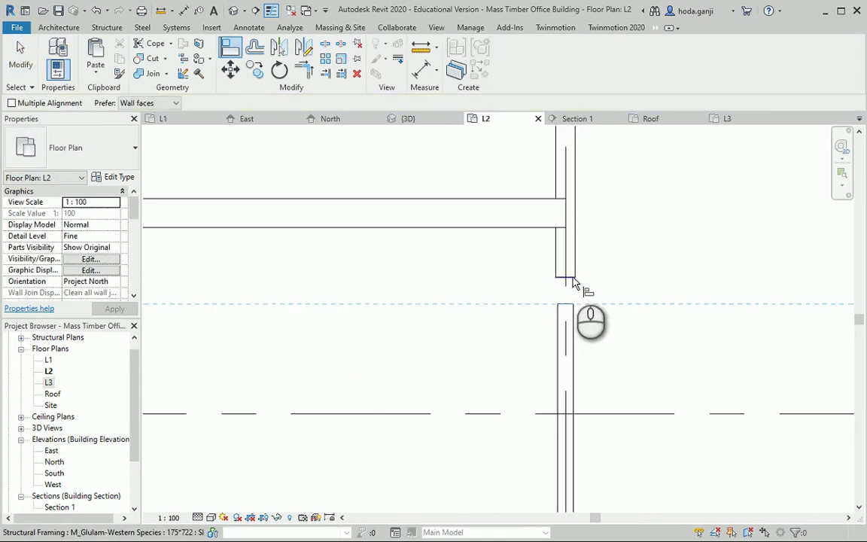
pyautogui.scroll(-2, 557, 237)
pyautogui.scroll(2, 555, 412)
pyautogui.scroll(1, 589, 380)
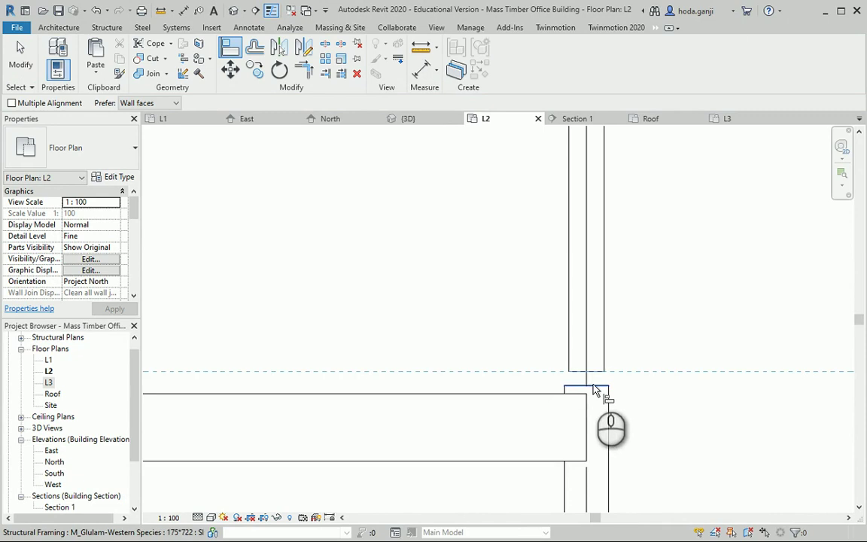
pyautogui.scroll(-2, 532, 316)
pyautogui.scroll(-2, 532, 307)
pyautogui.scroll(2, 527, 421)
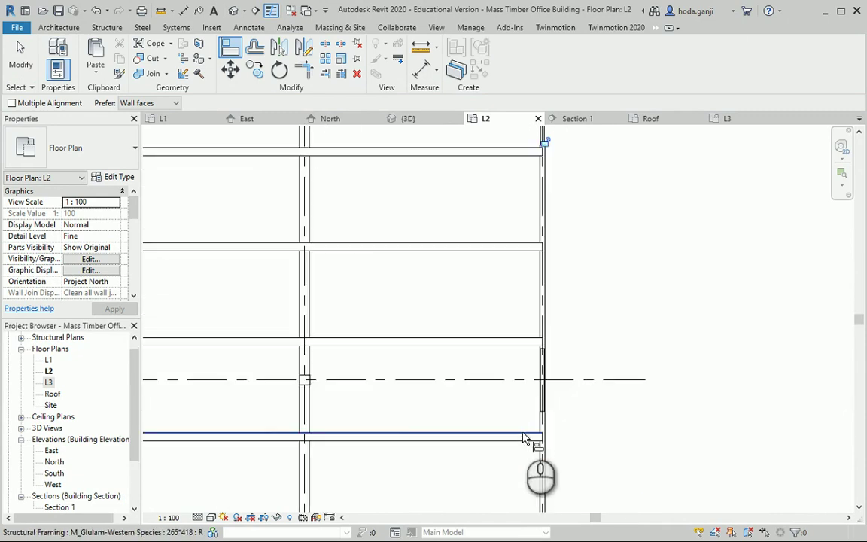
pyautogui.scroll(2, 524, 438)
pyautogui.press('Escape')
# Step: Split the beam running along the wall into pieces
pyautogui.click(526, 423)
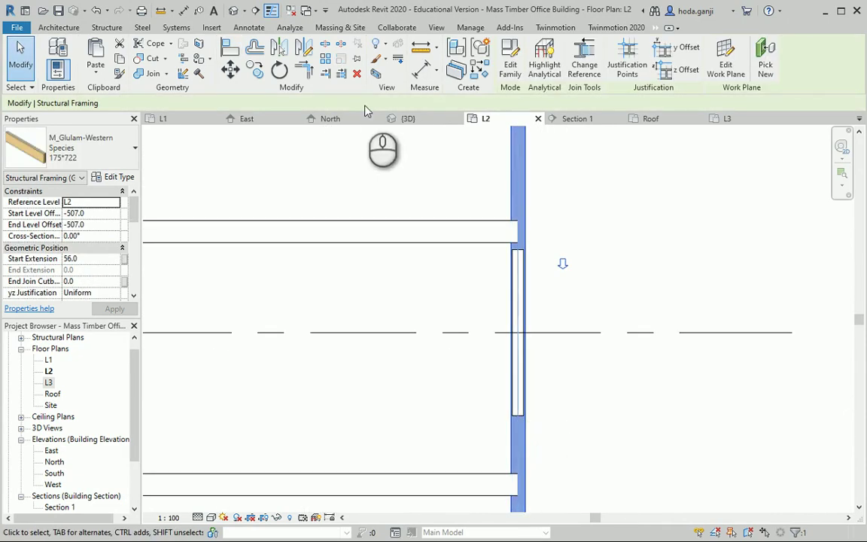
pyautogui.click(326, 46)
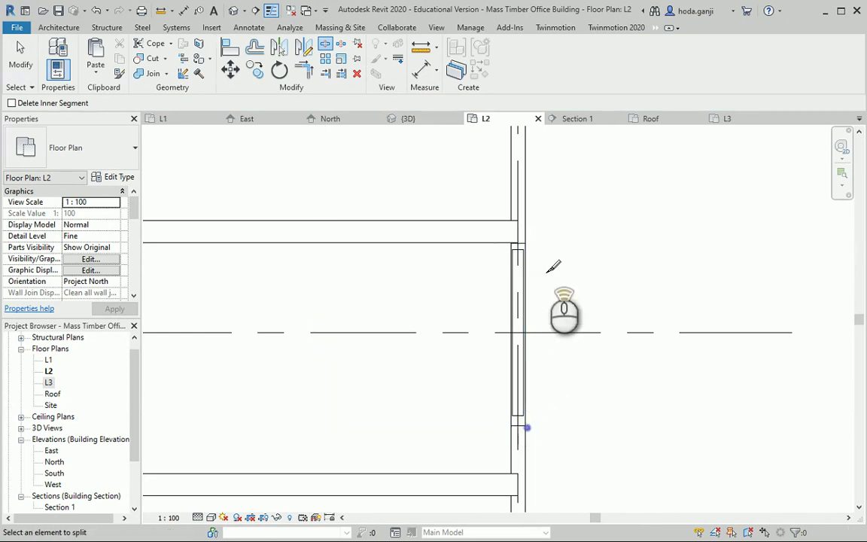
pyautogui.scroll(2, 555, 267)
pyautogui.press('Escape')
pyautogui.click(514, 239)
pyautogui.click(545, 252)
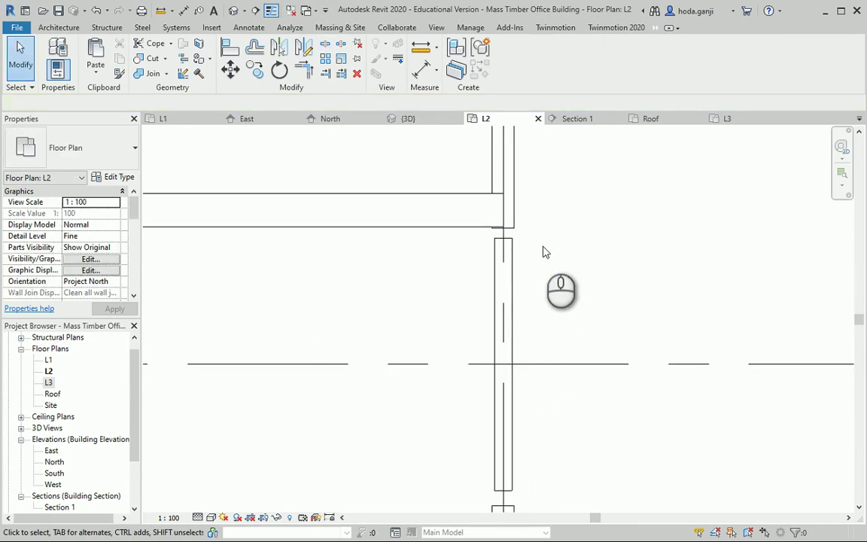
# Step: Align (AL) the beam end flush with the shear wall end and check it in 3D
pyautogui.press('a')
pyautogui.press('l')
pyautogui.scroll(2, 520, 240)
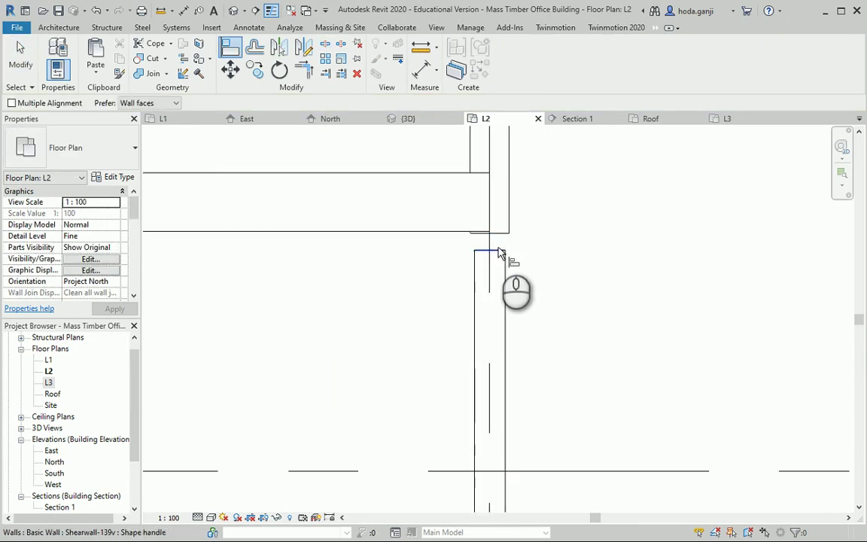
pyautogui.click(499, 250)
pyautogui.moveTo(531, 452); pyautogui.dragTo(530, 186, button='middle')
pyautogui.click(505, 426)
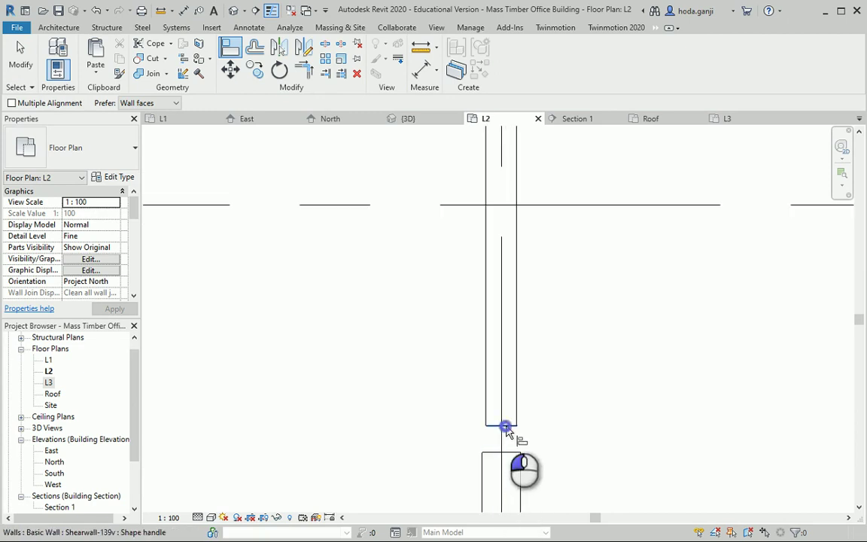
pyautogui.click(509, 453)
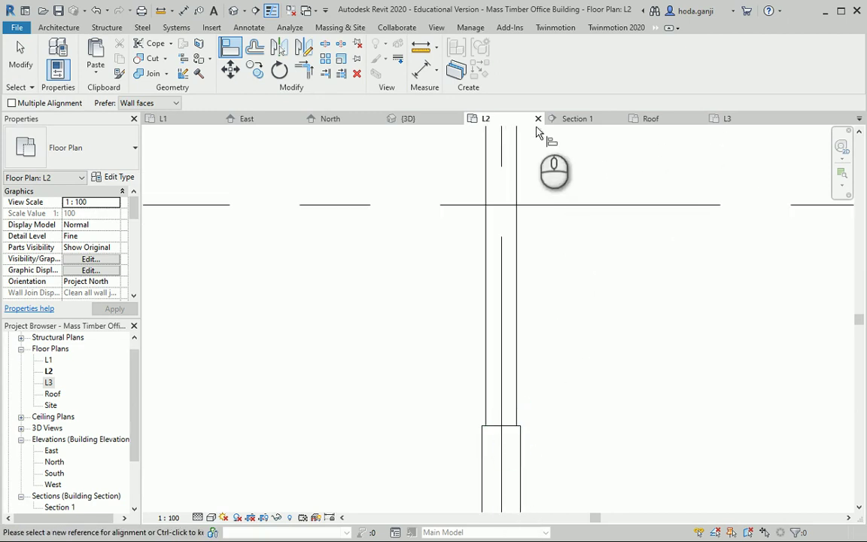
pyautogui.click(410, 119)
pyautogui.scroll(3, 470, 362)
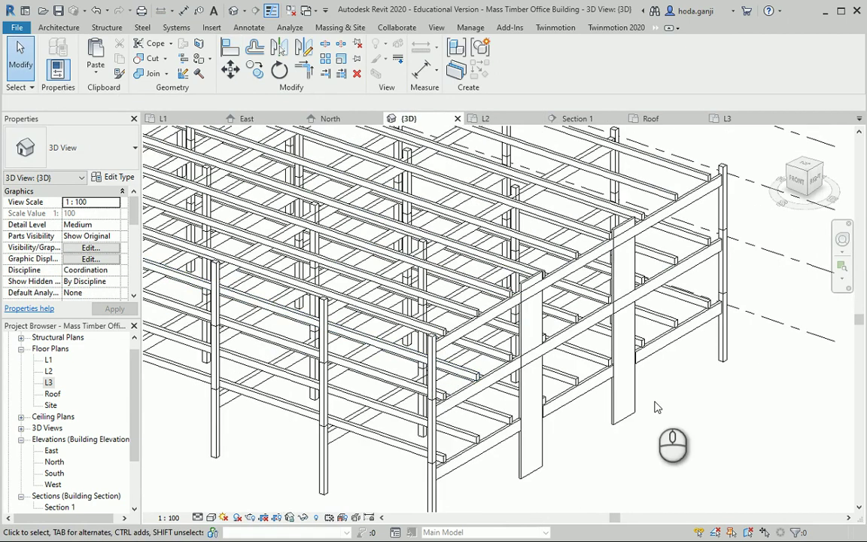
pyautogui.scroll(2, 654, 407)
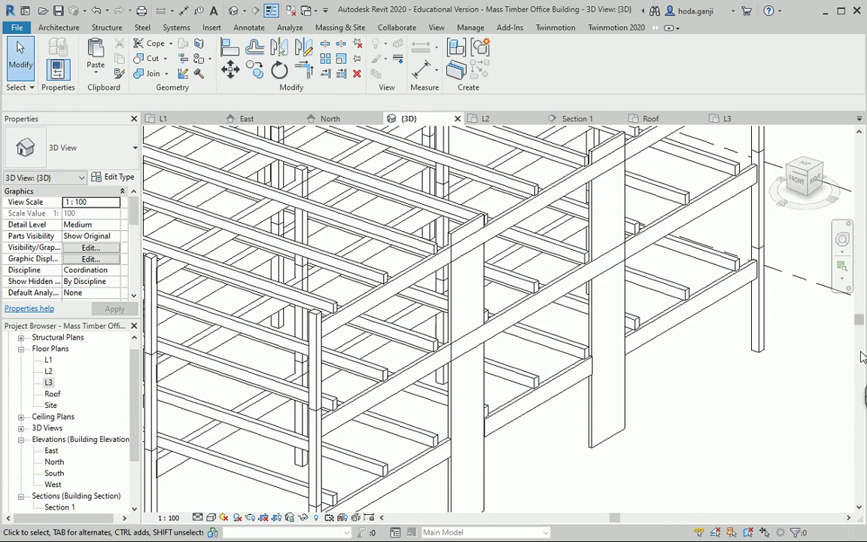
pyautogui.scroll(-5, 755, 417)
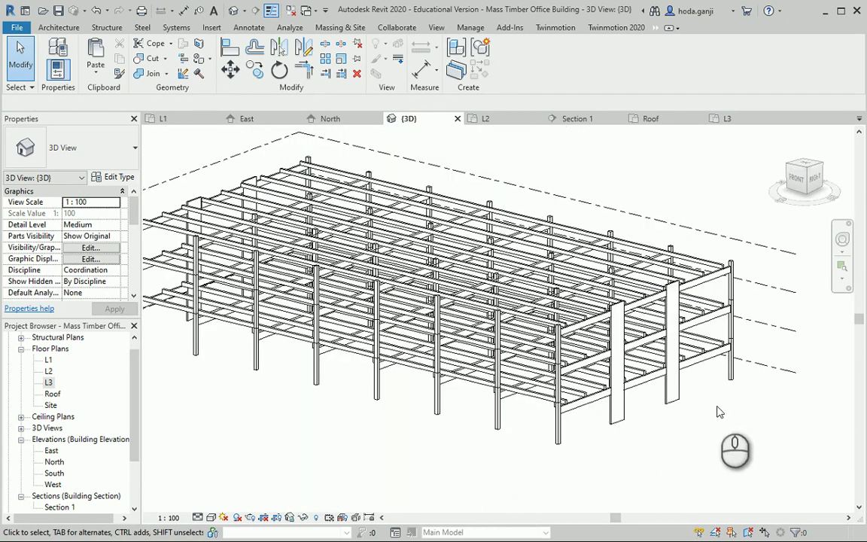
pyautogui.scroll(3, 717, 411)
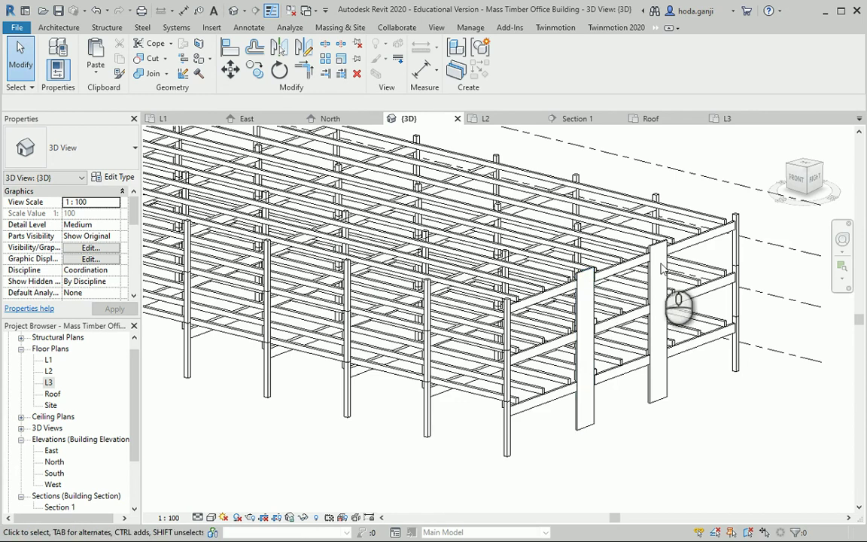
pyautogui.scroll(-3, 670, 293)
pyautogui.moveTo(623, 310)
pyautogui.keyDown('shift'); pyautogui.mouseDown(button='middle')
pyautogui.moveTo(474, 325)
pyautogui.moveTo(611, 328)
pyautogui.mouseUp(button='middle'); pyautogui.keyUp('shift')
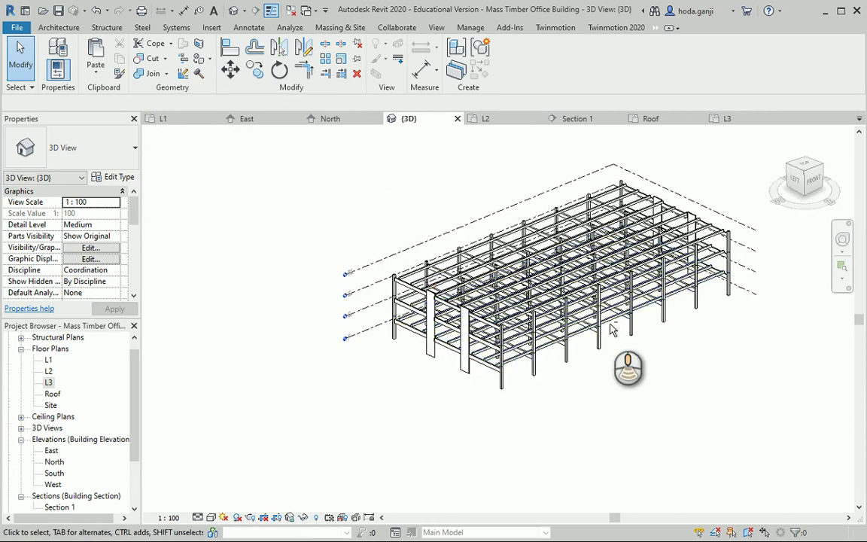
pyautogui.scroll(2, 611, 329)
pyautogui.scroll(-2, 463, 327)
pyautogui.keyDown('shift'); pyautogui.moveTo(379, 347); pyautogui.dragTo(589, 355, button='middle'); pyautogui.keyUp('shift')
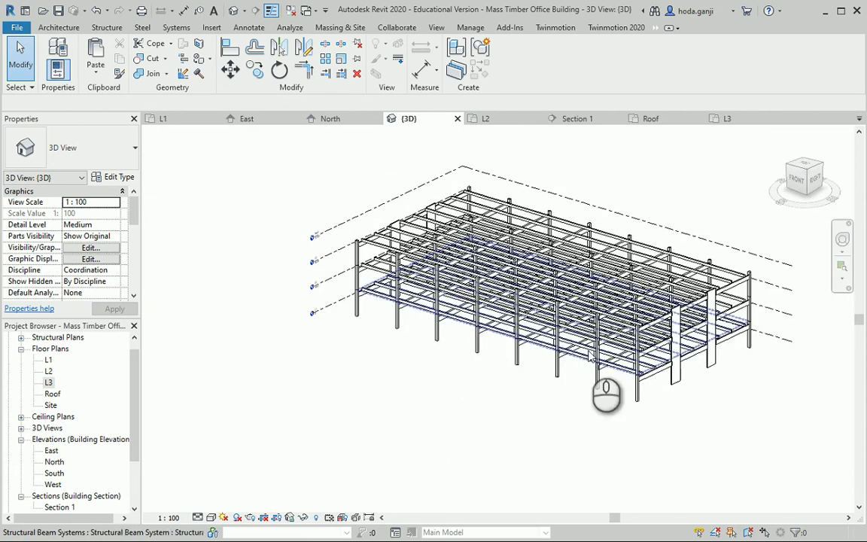
pyautogui.scroll(3, 589, 356)
pyautogui.scroll(3, 765, 368)
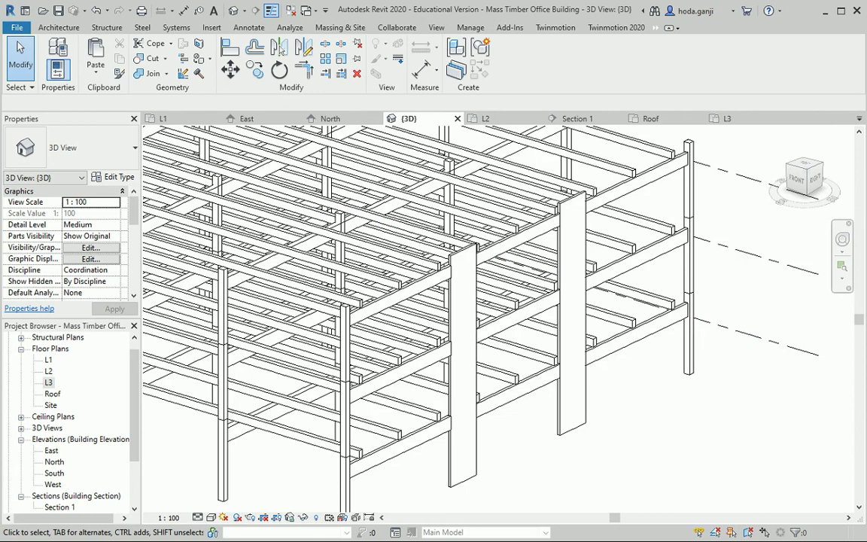